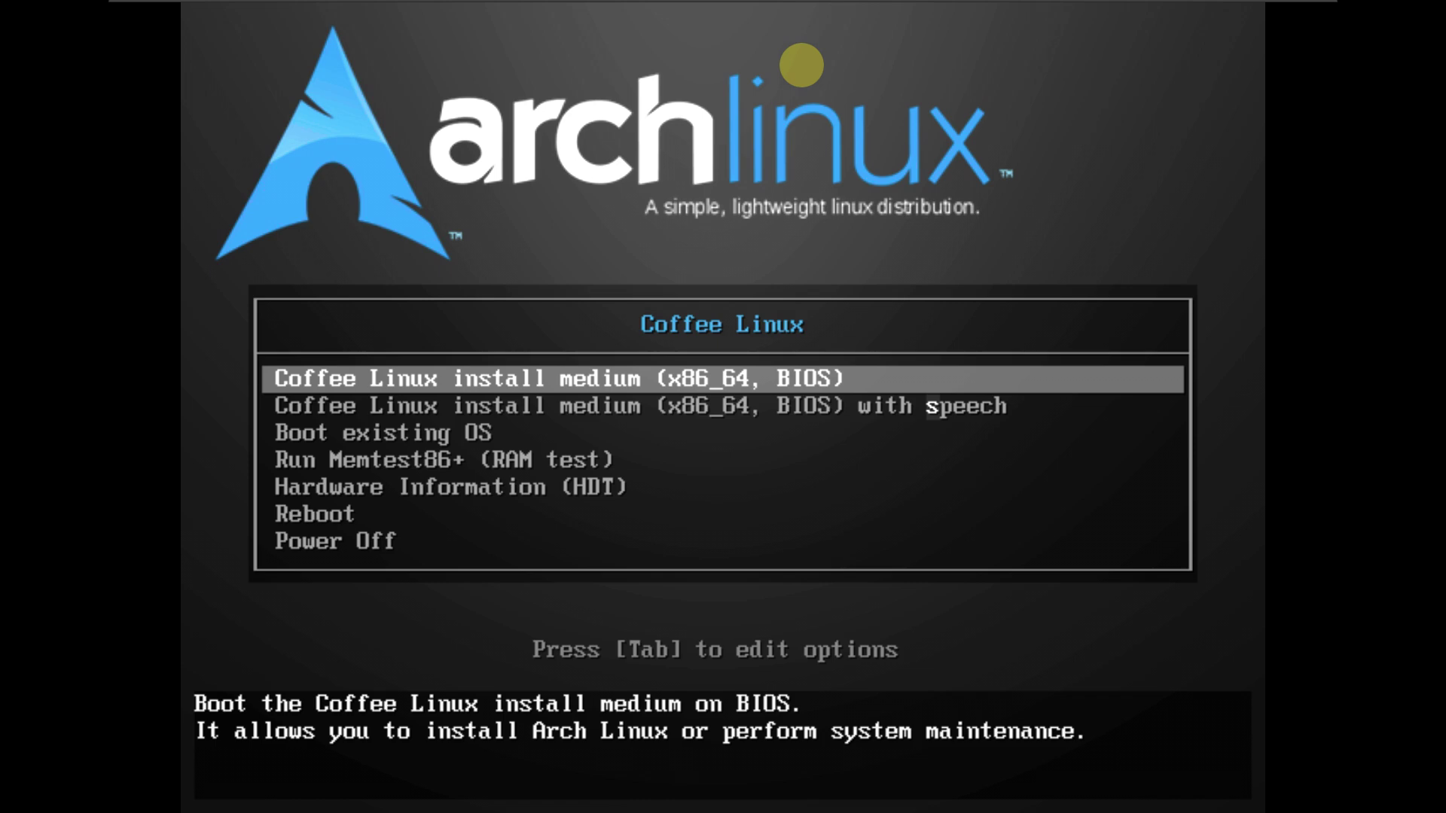
Boot the Coffee Linux install medium (x86_64, BIOS) without speech.
{"action": "key", "text": "Down"}
{"action": "key", "text": "Down"}
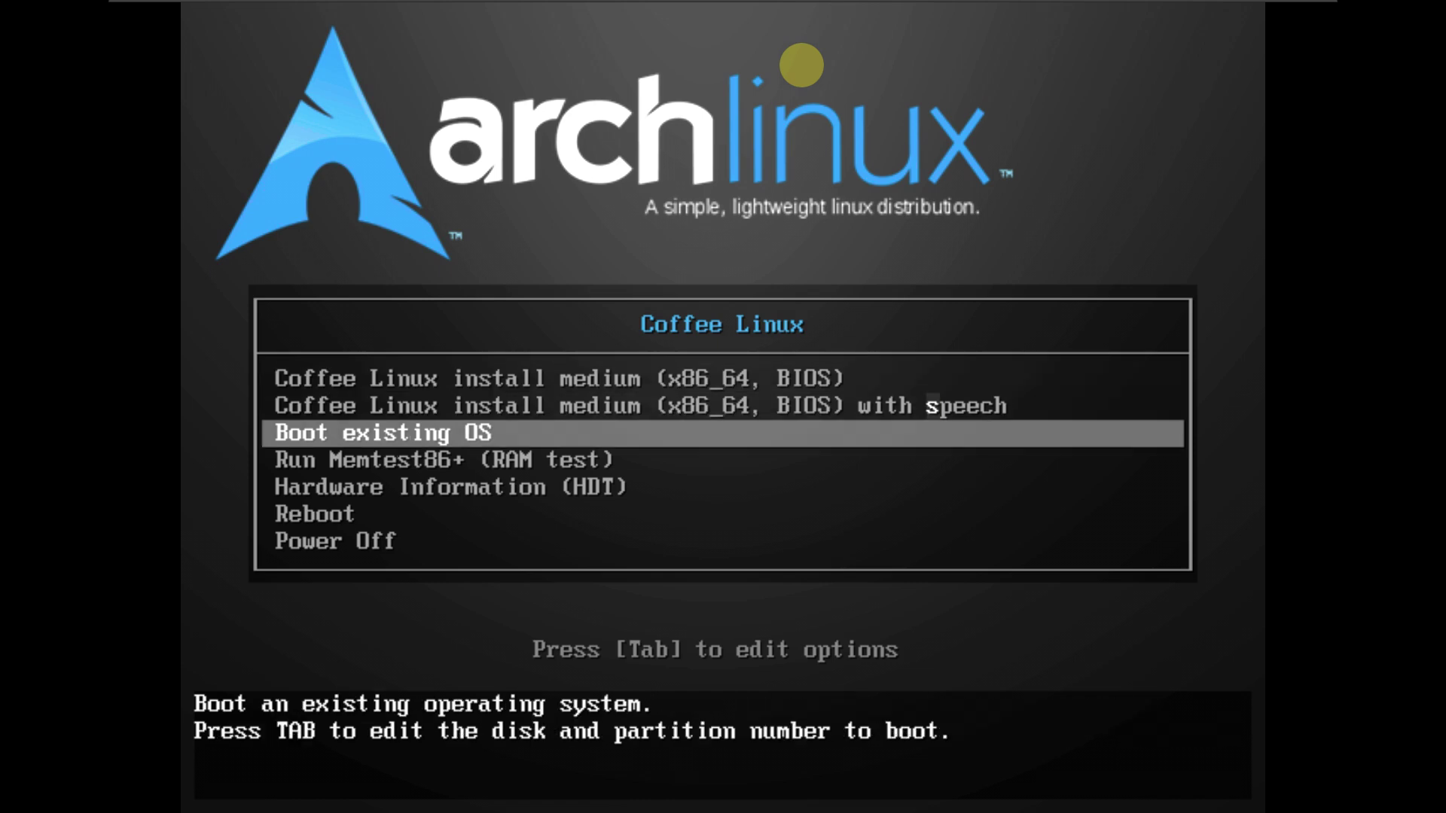
{"action": "key", "text": "Up"}
{"action": "key", "text": "Up"}
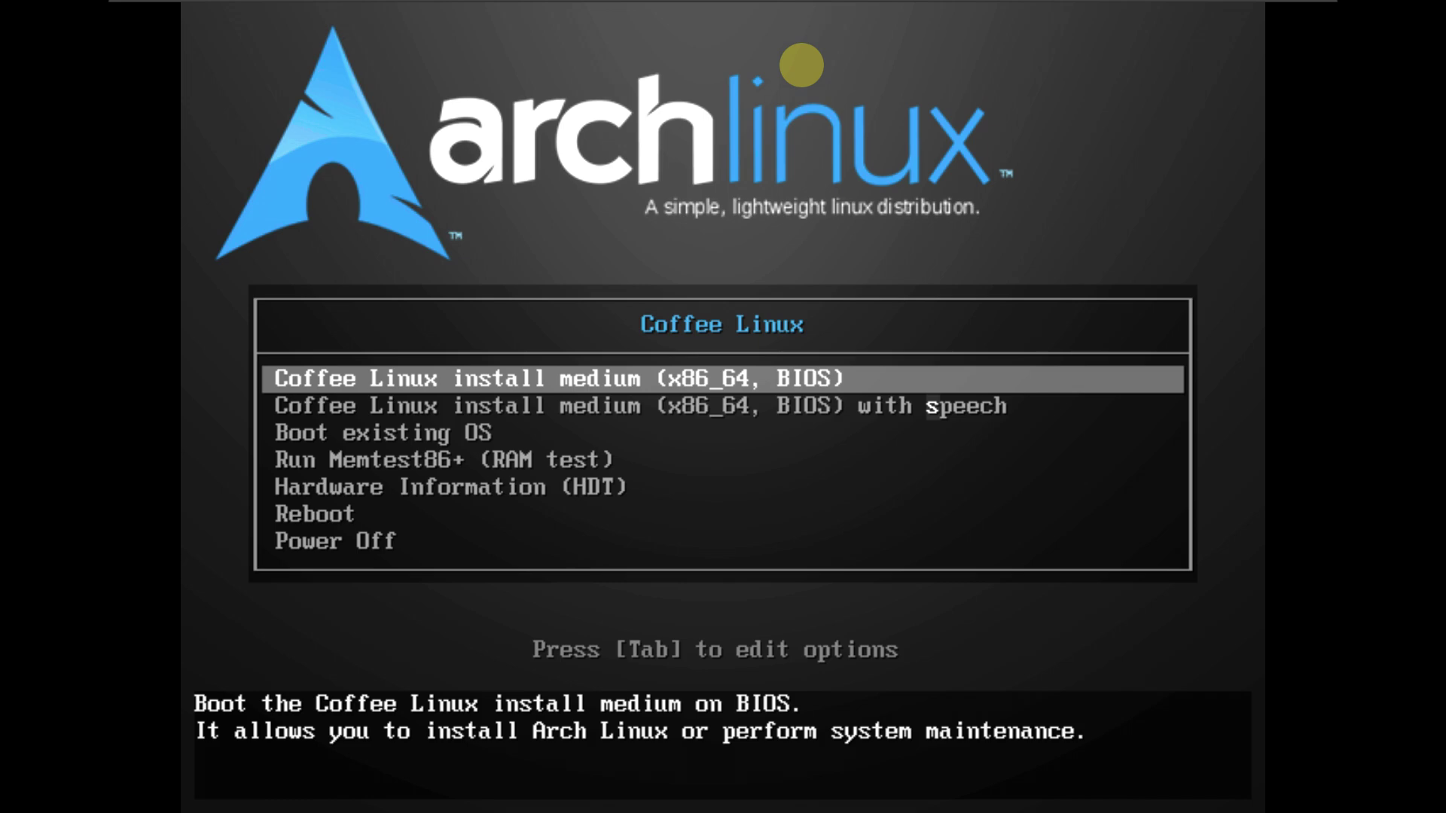
{"action": "key", "text": "Return"}
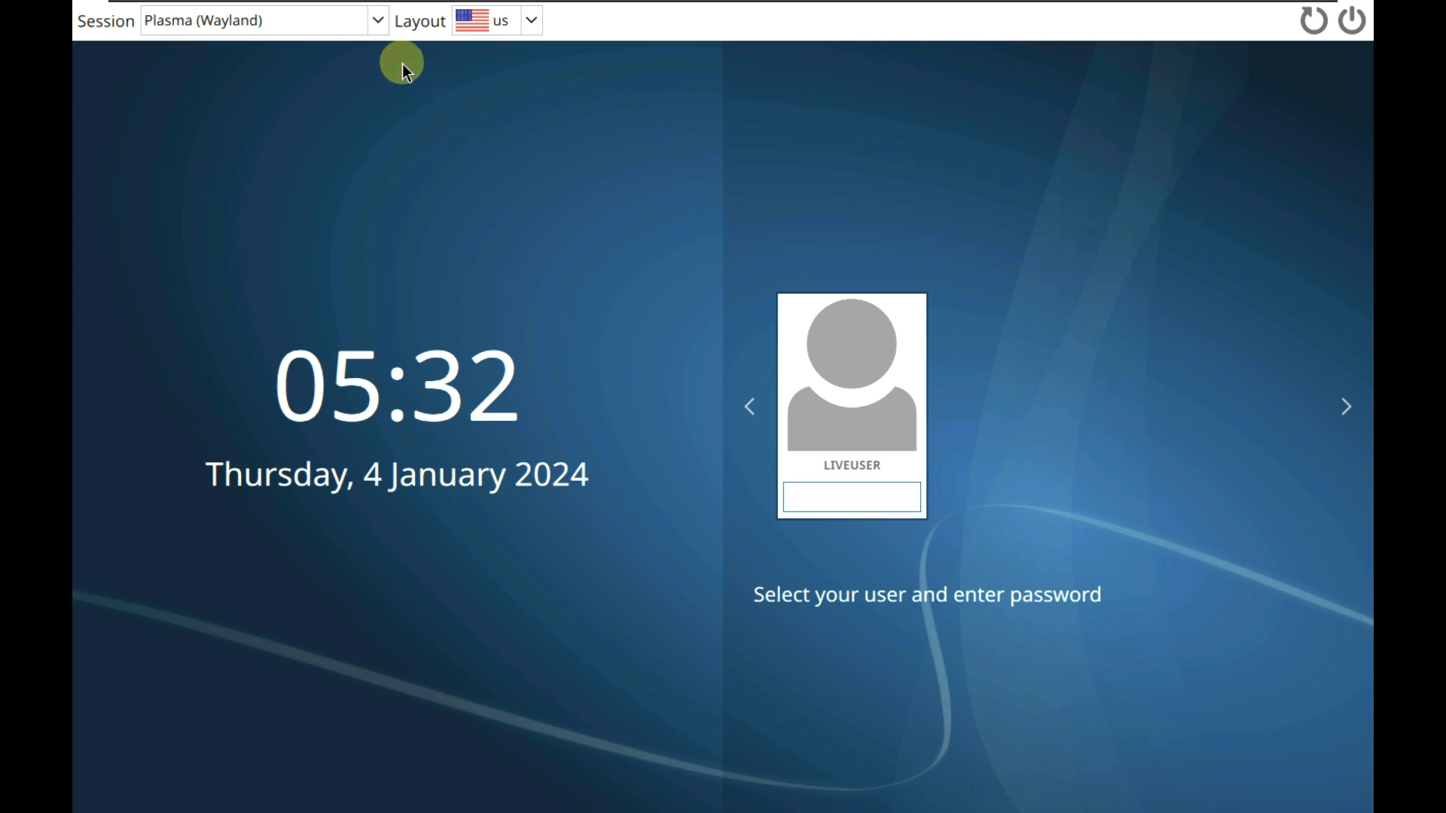
Check the available session types and keyboard layouts, and log in to the live user's Plasma (Wayland) session.
{"action": "left_click", "coordinate": [377, 22]}
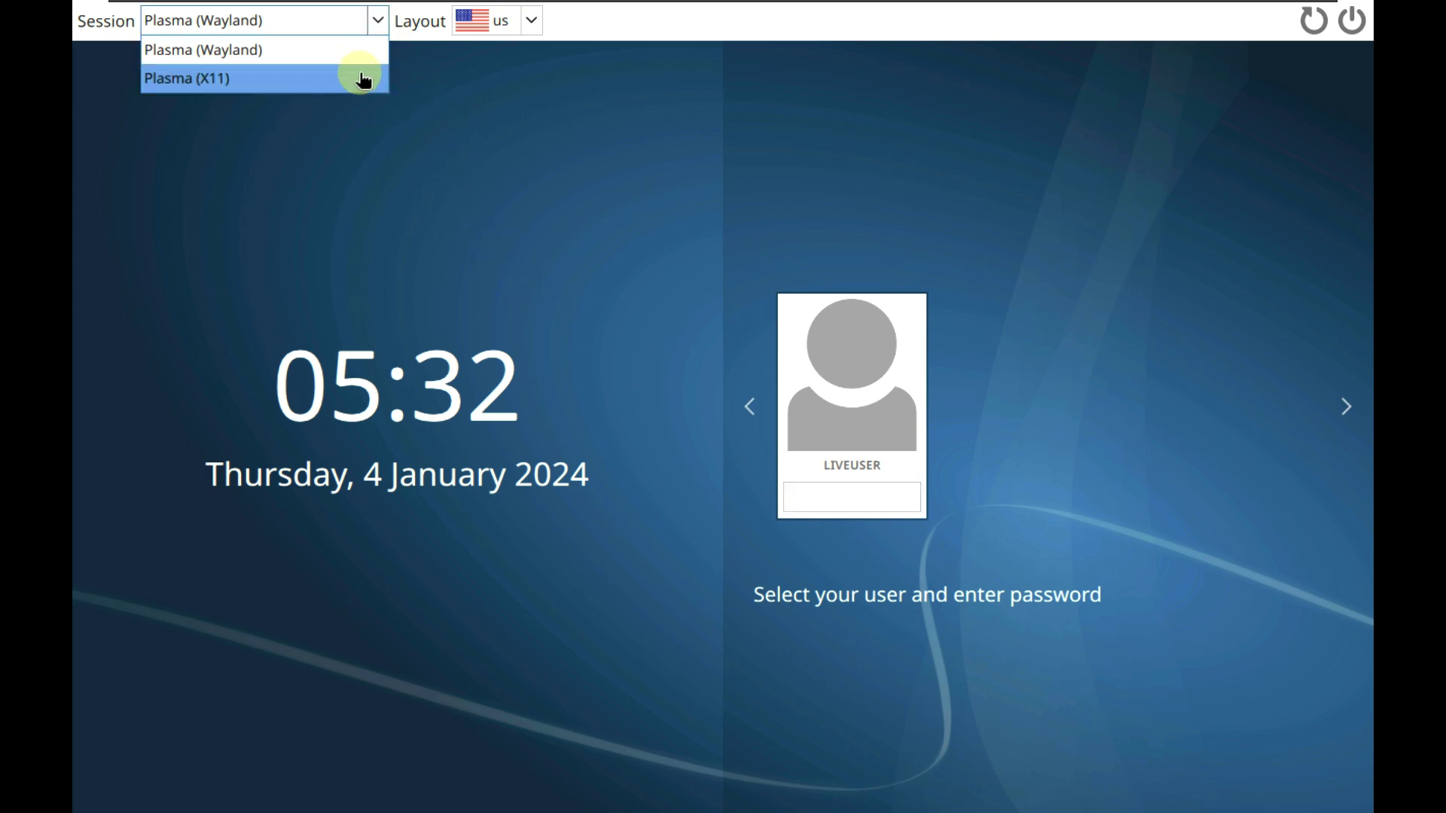
{"action": "left_click", "coordinate": [512, 103]}
{"action": "left_click", "coordinate": [532, 21]}
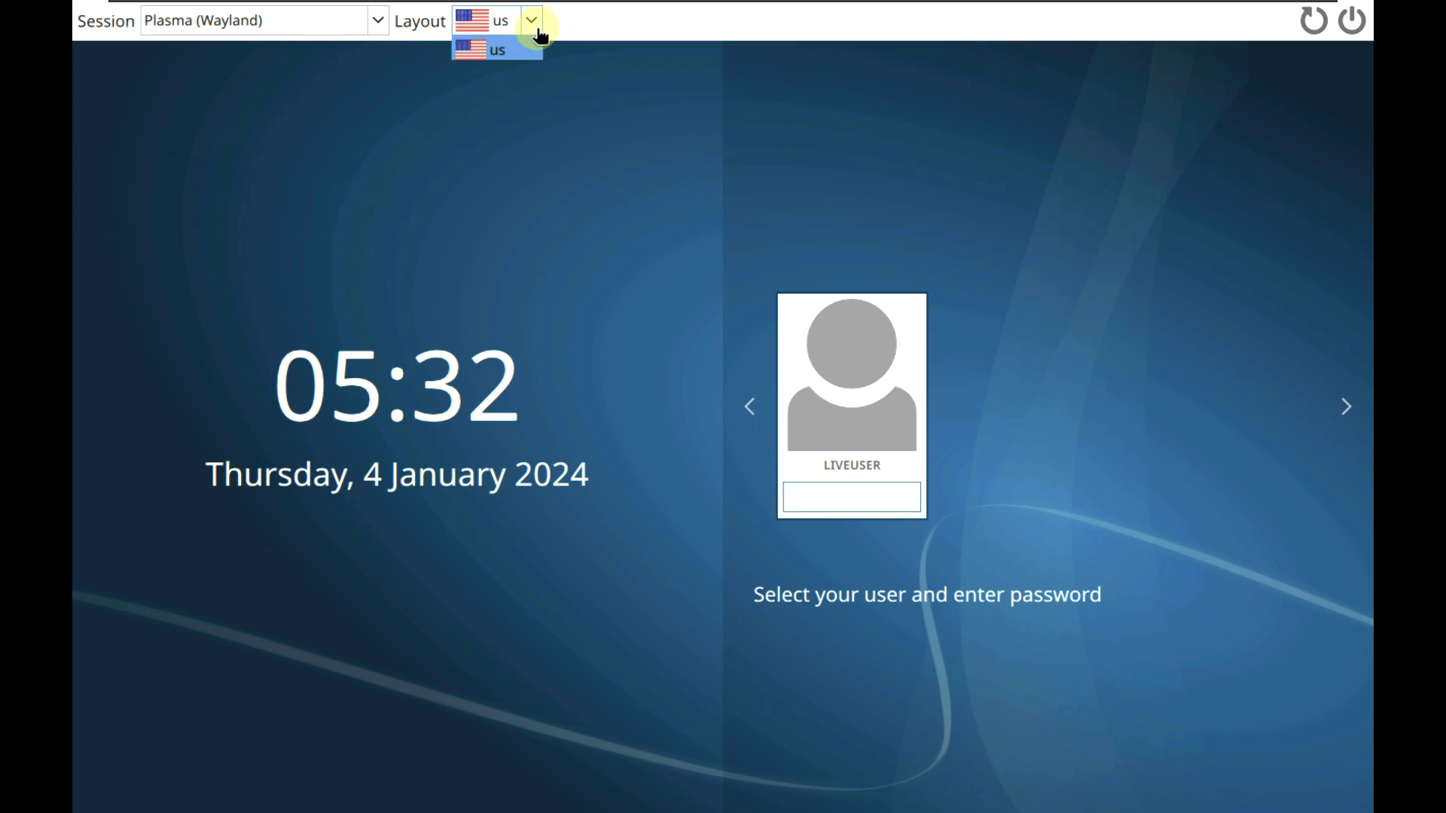
{"action": "left_click", "coordinate": [982, 244]}
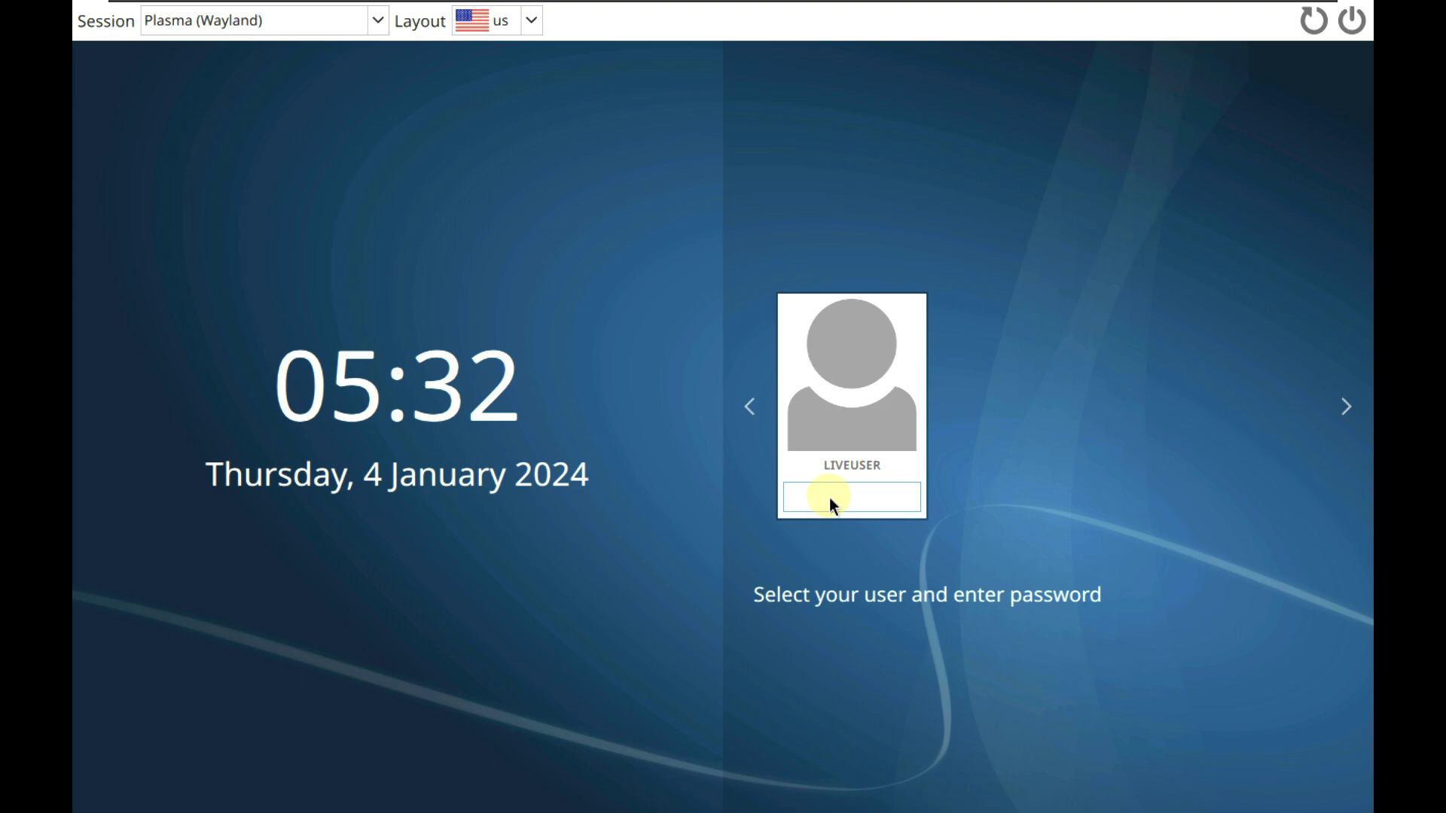
{"action": "key", "text": "Return"}
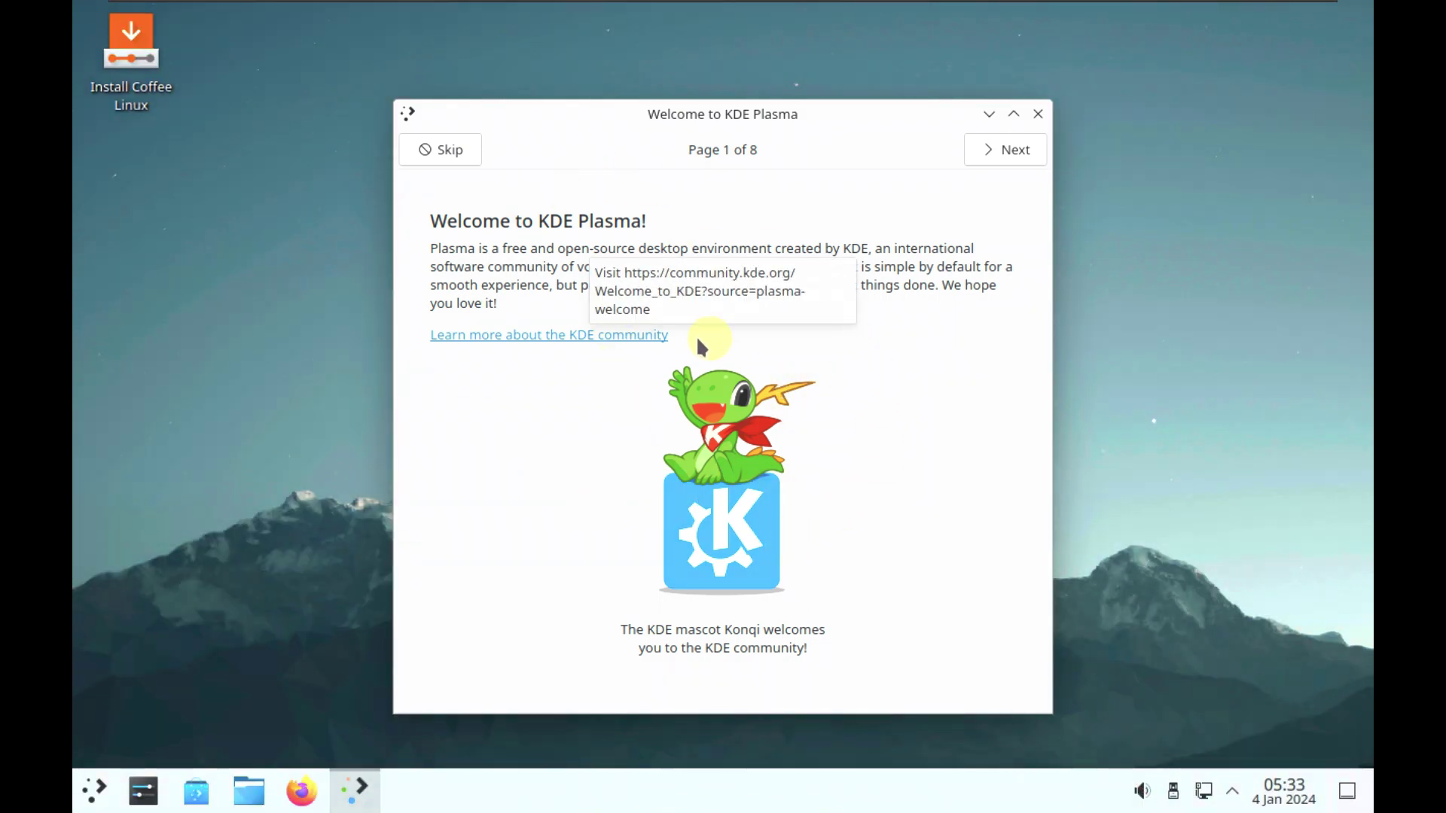
Page through the KDE Plasma welcome pages to the end and close the welcome window.
{"action": "left_click", "coordinate": [981, 161]}
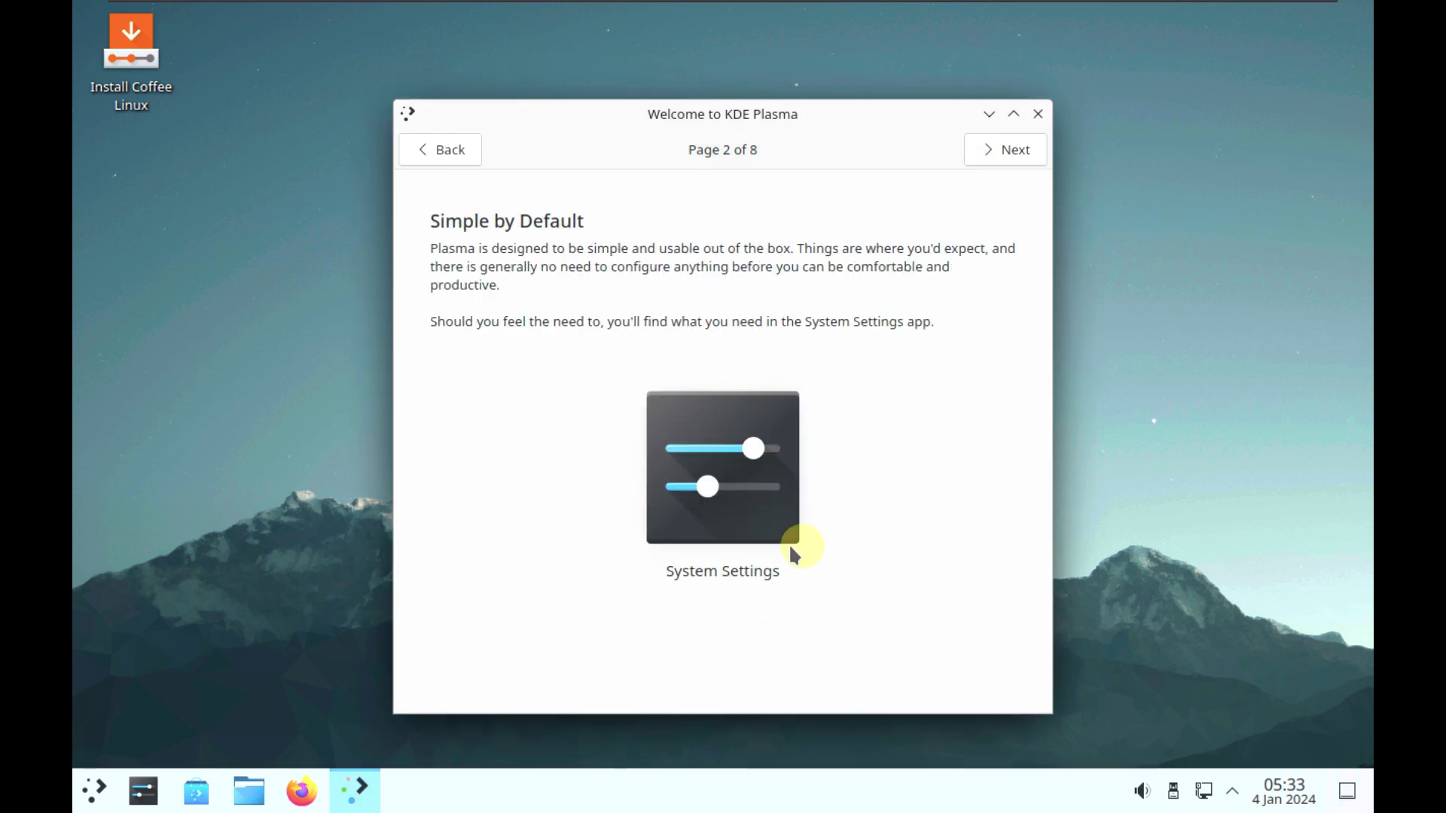
{"action": "left_click", "coordinate": [991, 160]}
{"action": "left_click", "coordinate": [992, 154]}
{"action": "left_click", "coordinate": [992, 155]}
{"action": "left_click", "coordinate": [992, 158]}
{"action": "left_click", "coordinate": [994, 156]}
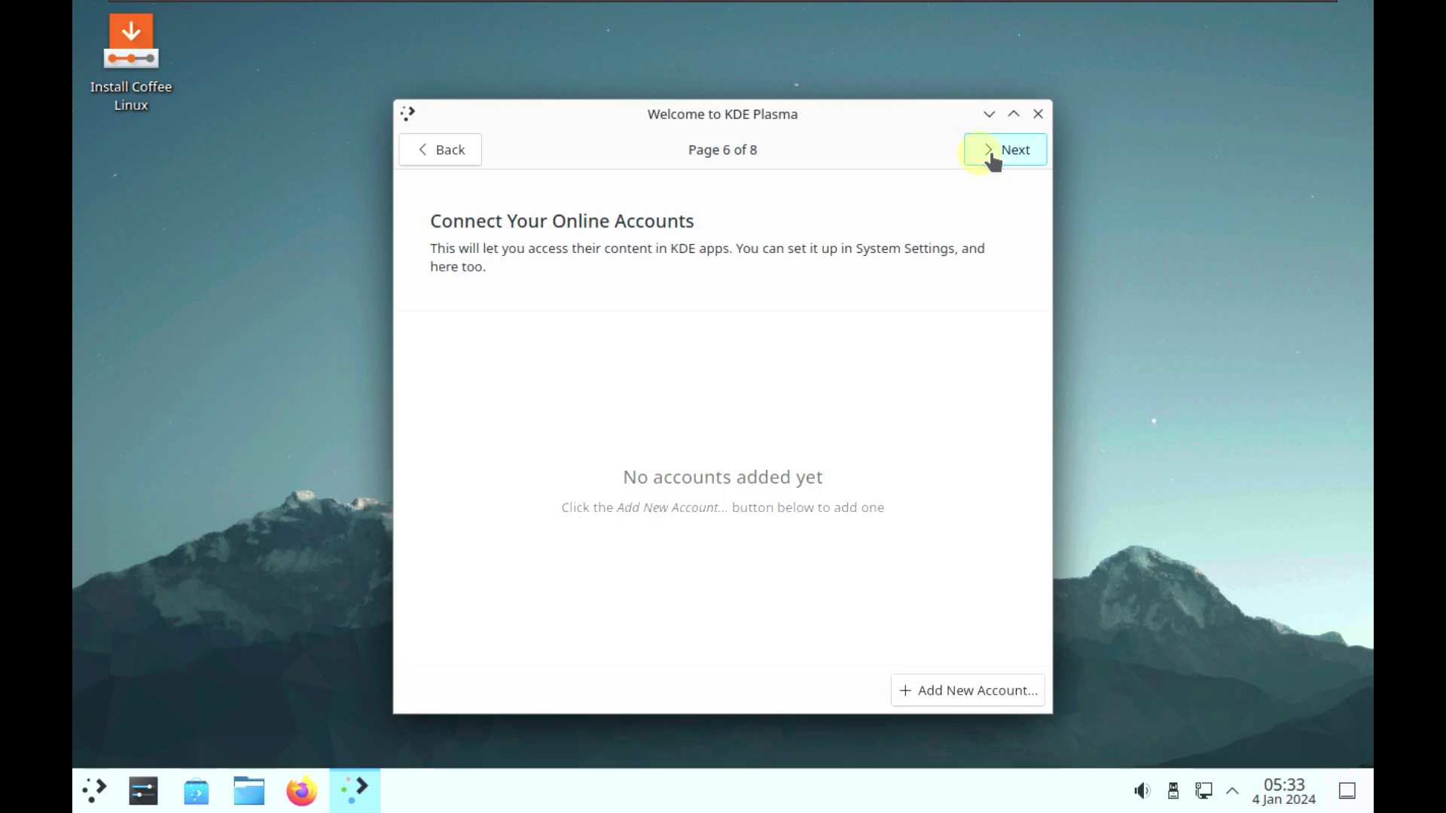
{"action": "left_click", "coordinate": [995, 154]}
{"action": "left_click", "coordinate": [1021, 150]}
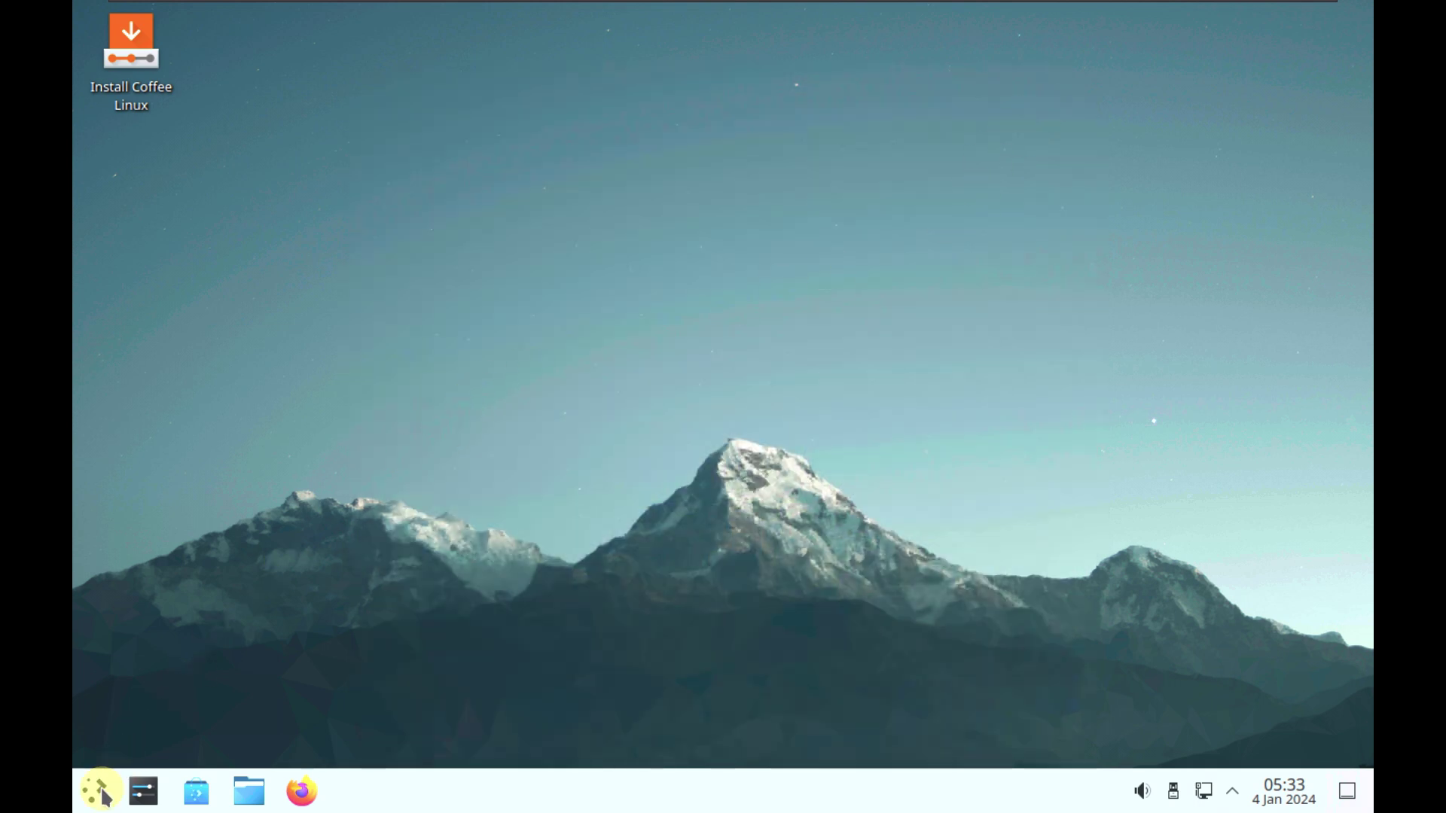
Open System Monitor and look through its Applications, History and Processes pages.
{"action": "left_click", "coordinate": [98, 791]}
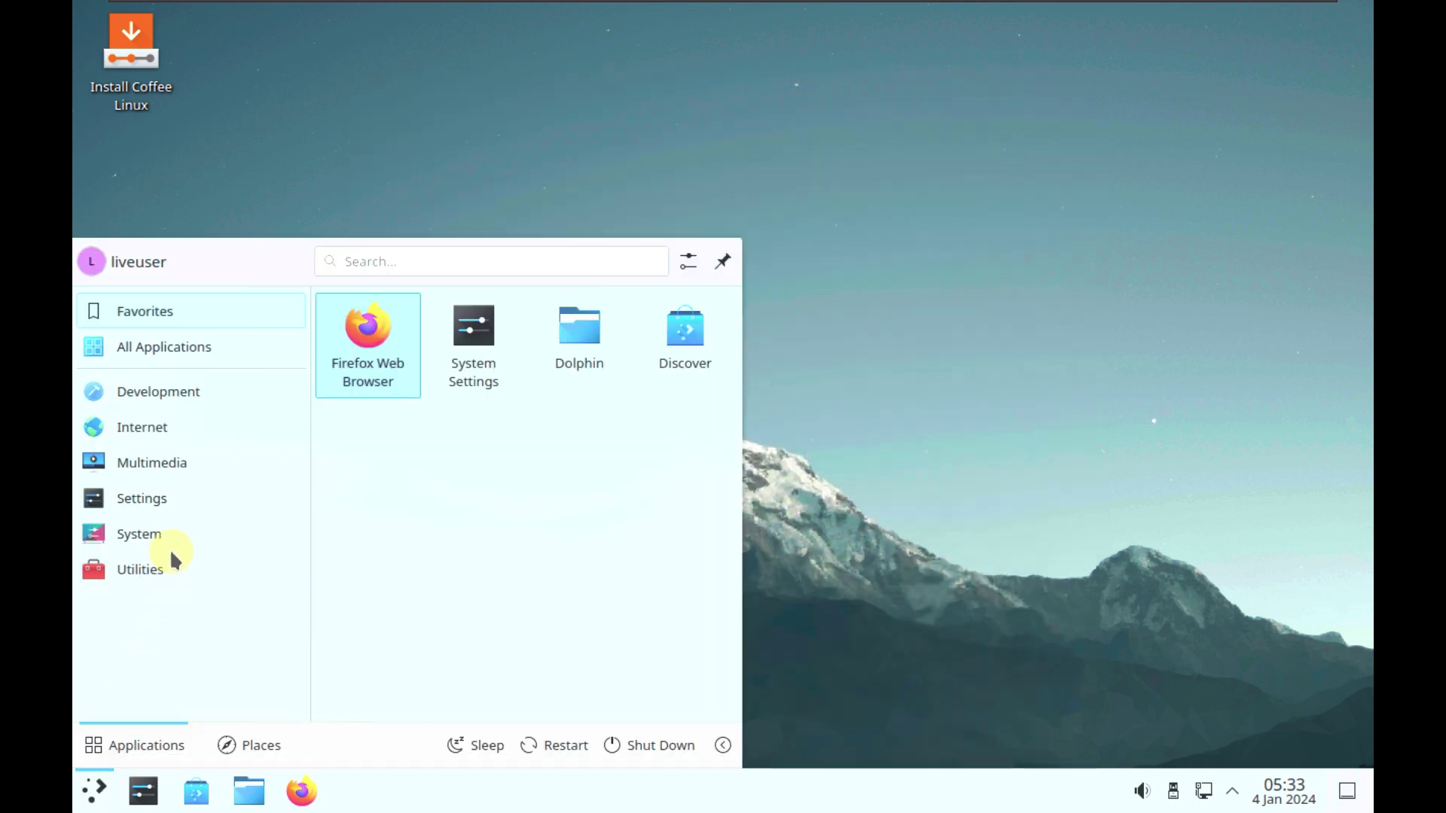
{"action": "mouse_move", "coordinate": [160, 530]}
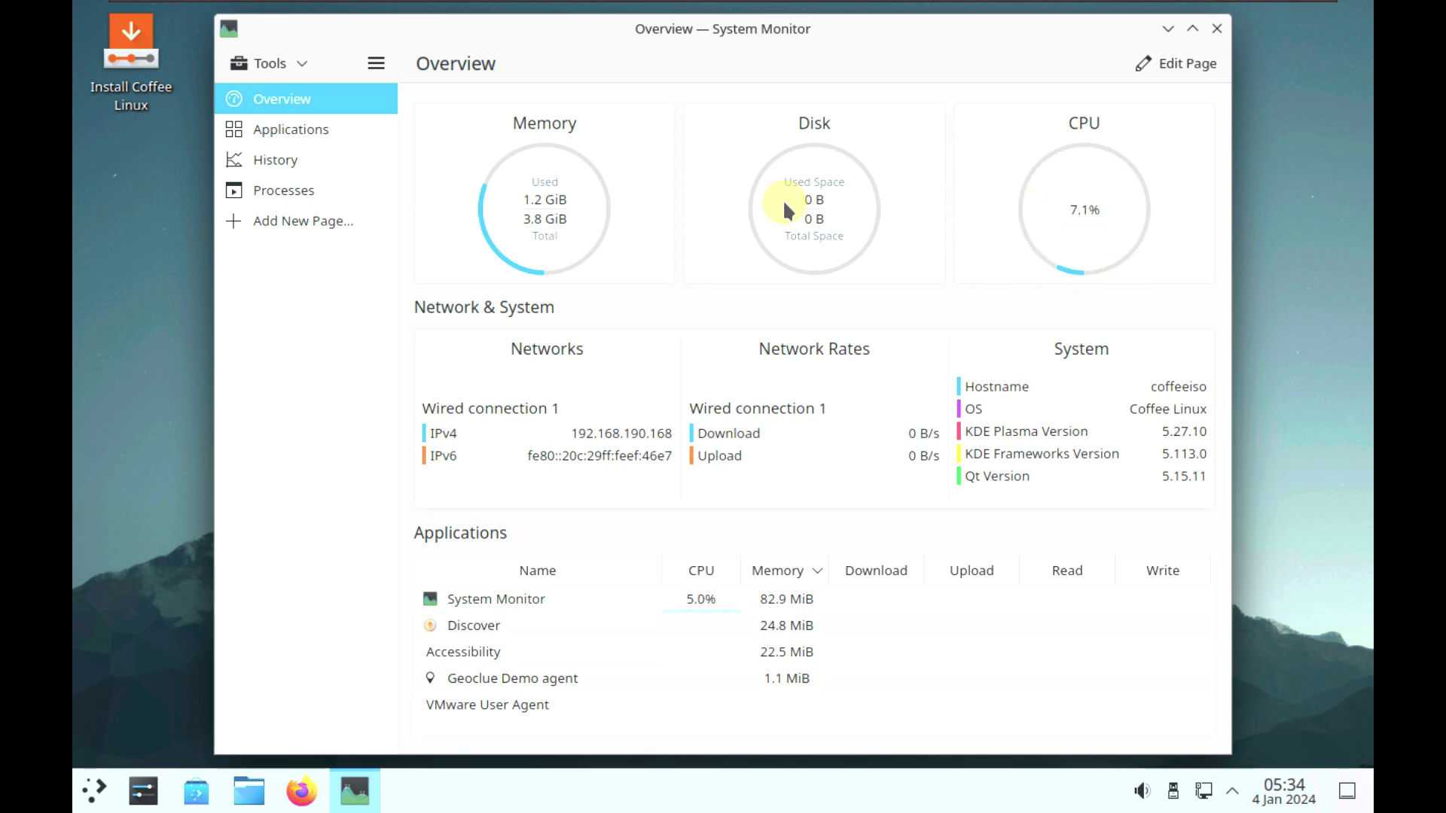
{"action": "left_click", "coordinate": [378, 131]}
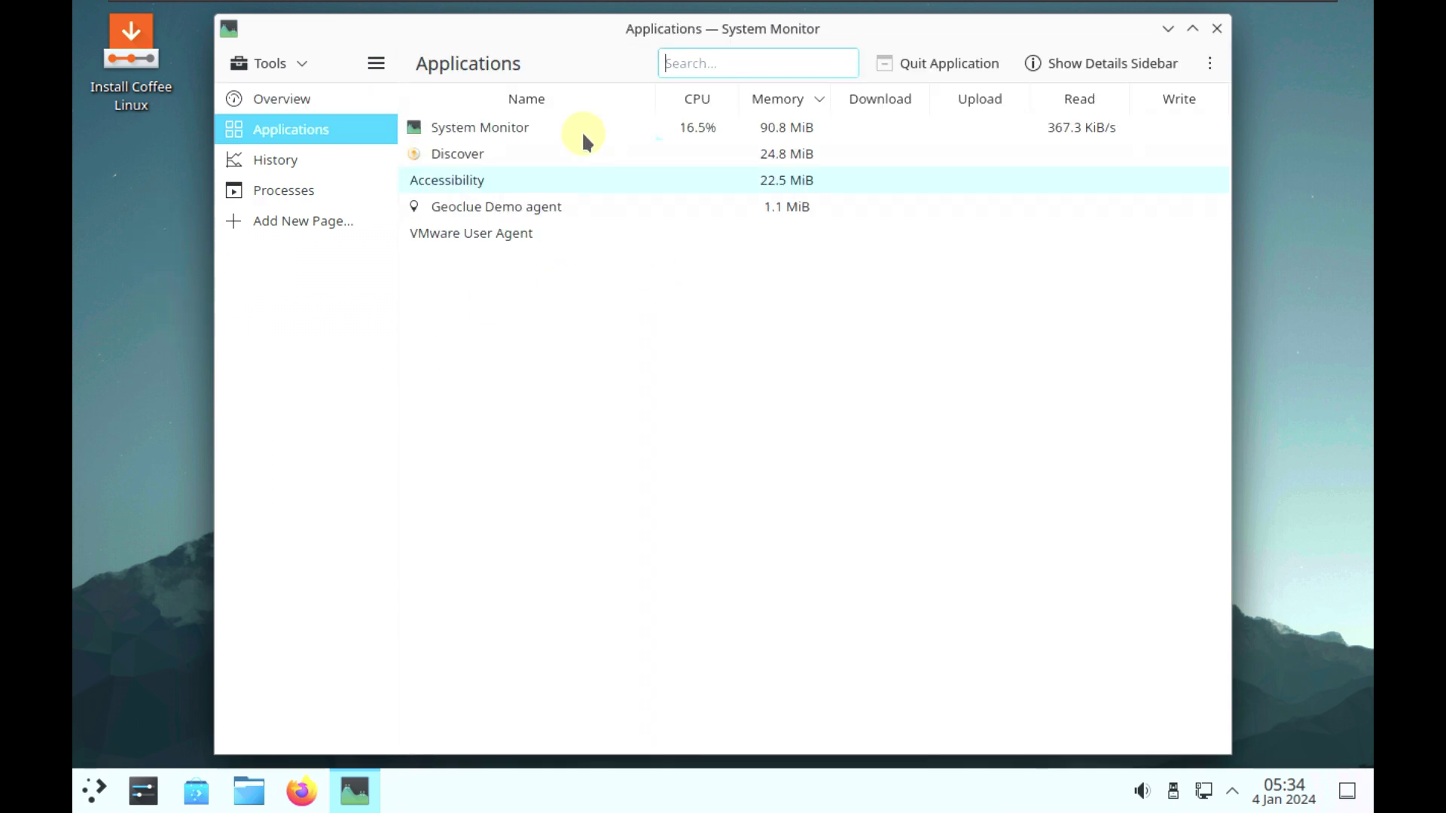
{"action": "left_click", "coordinate": [340, 169]}
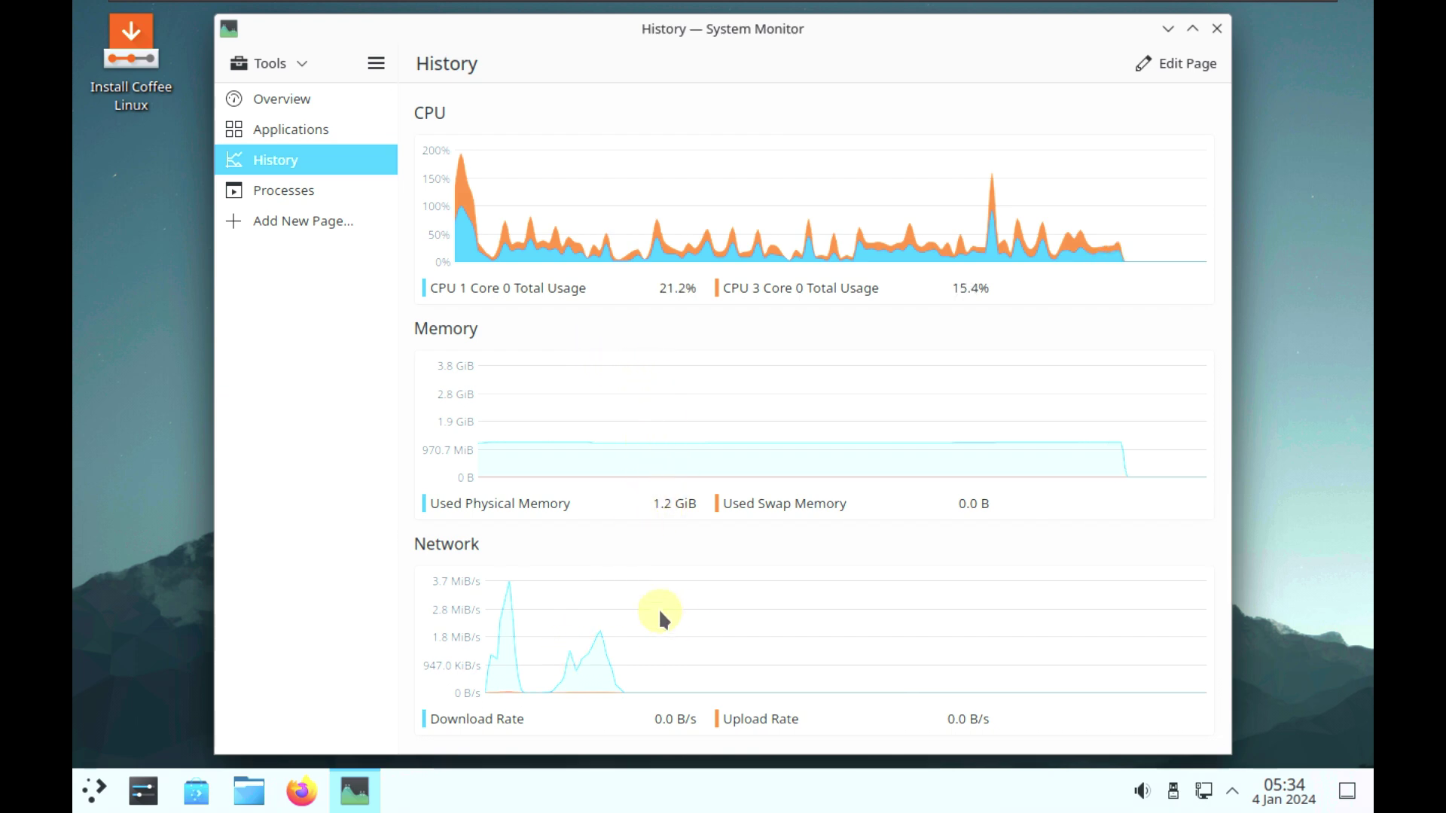
{"action": "left_click", "coordinate": [348, 193]}
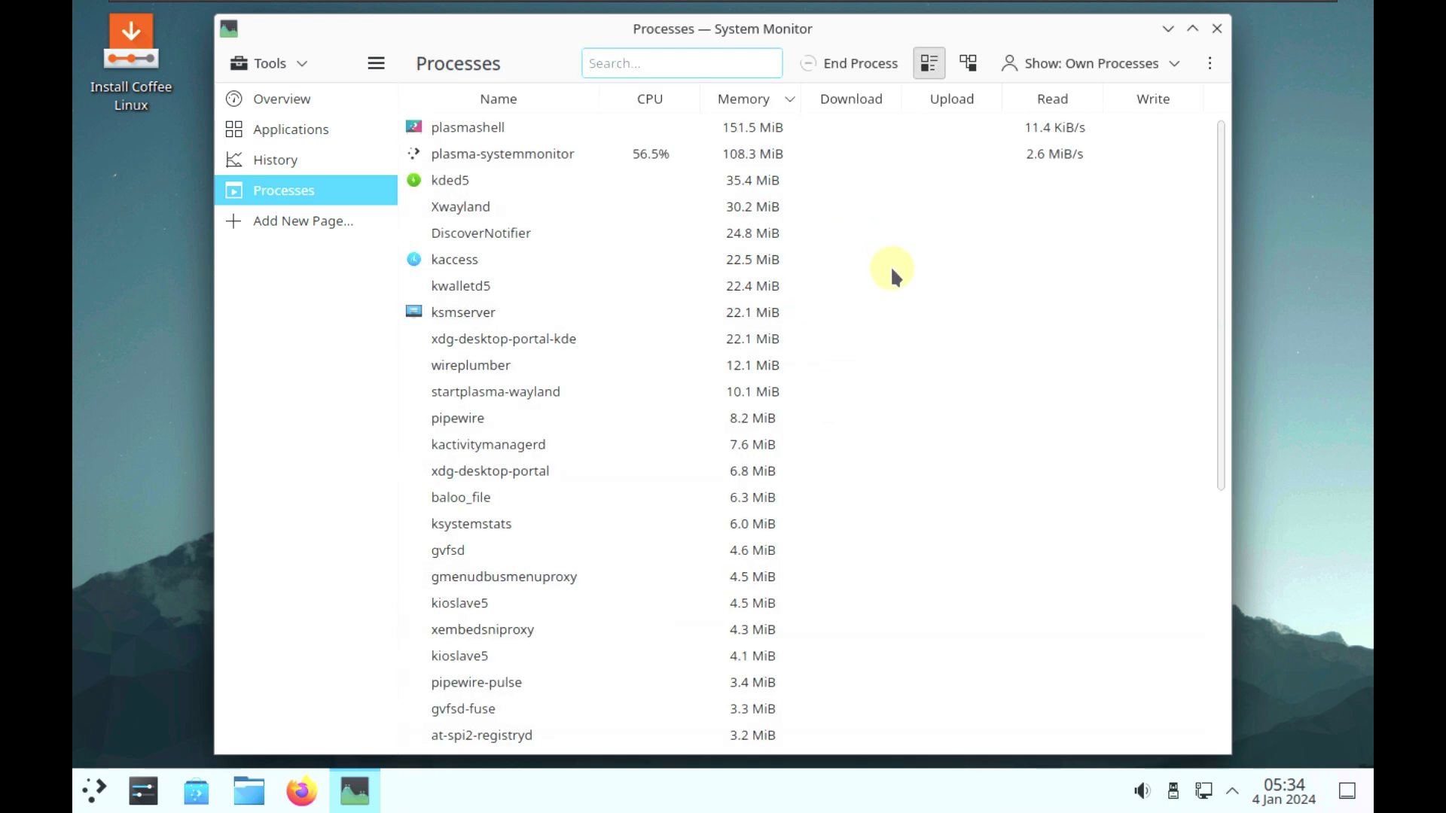
Show the running processes as a tree, look through them, and return to the System Monitor overview.
{"action": "left_click", "coordinate": [966, 64]}
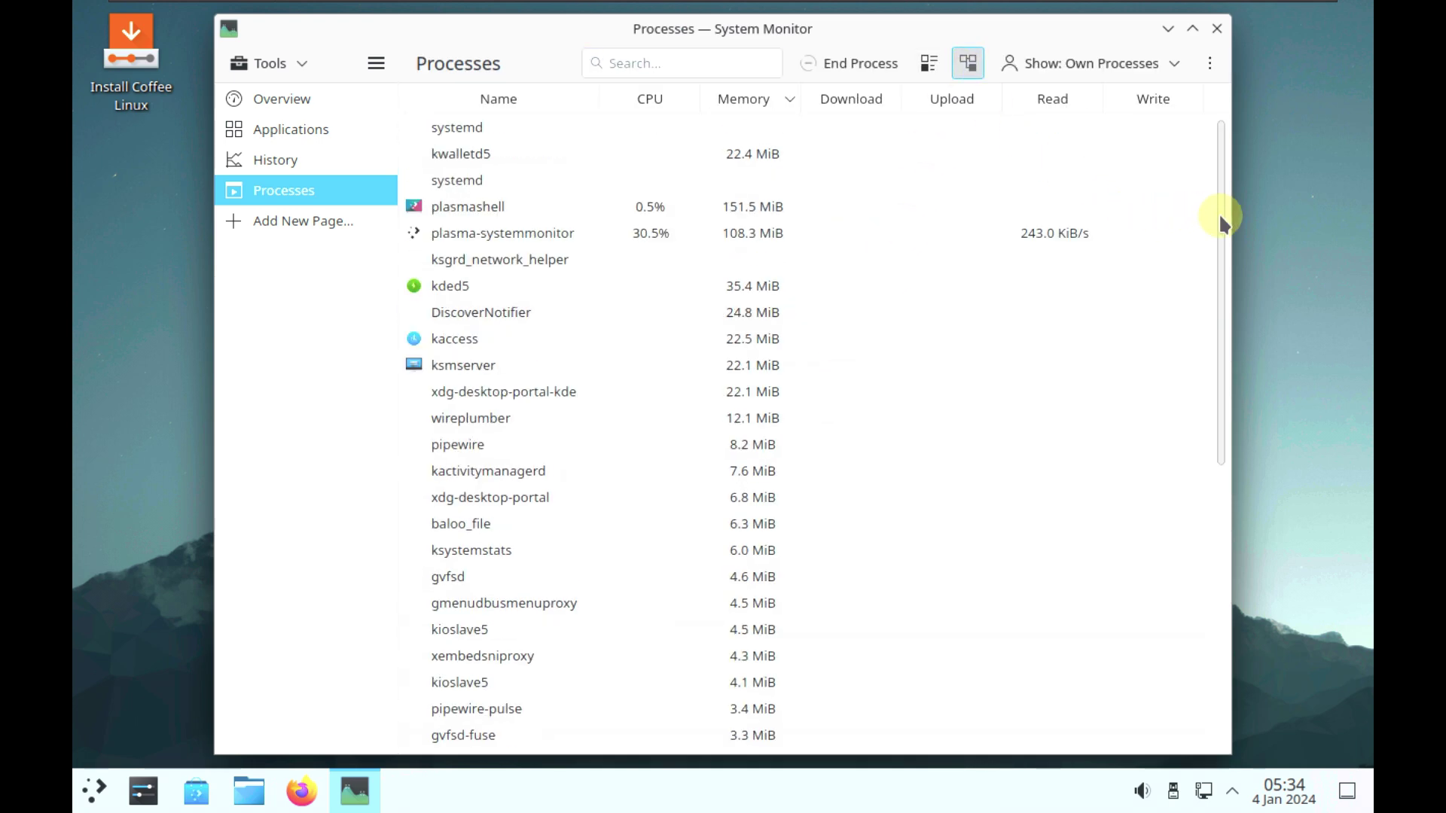
{"action": "left_click_drag", "start_coordinate": [1226, 252], "coordinate": [1209, 154]}
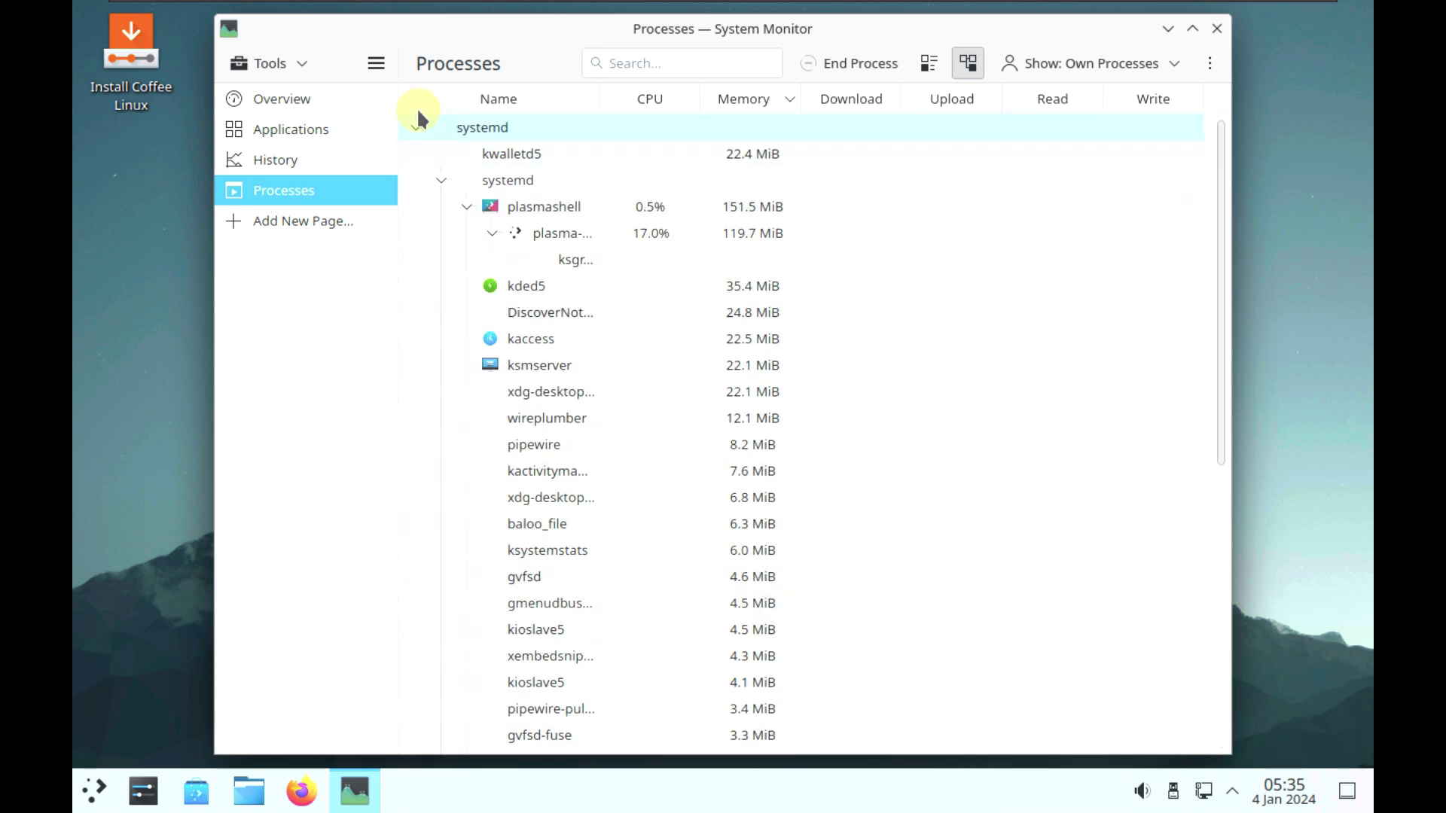
{"action": "left_click", "coordinate": [360, 95]}
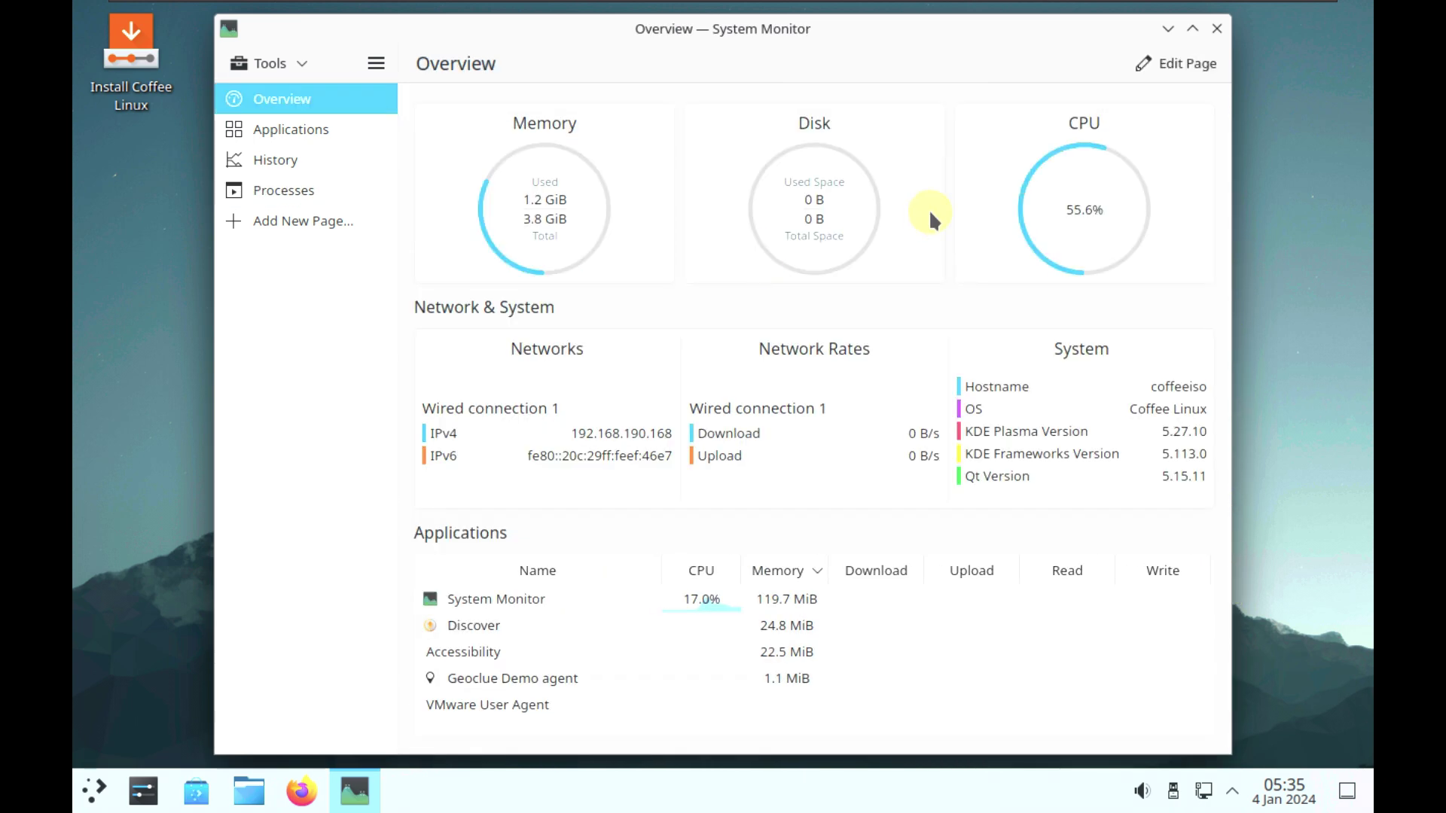
Open the desktop's display configuration, set the resolution to 1920x1080 (16:9), and check the available resolutions.
{"action": "right_click", "coordinate": [177, 267]}
{"action": "left_click", "coordinate": [213, 311]}
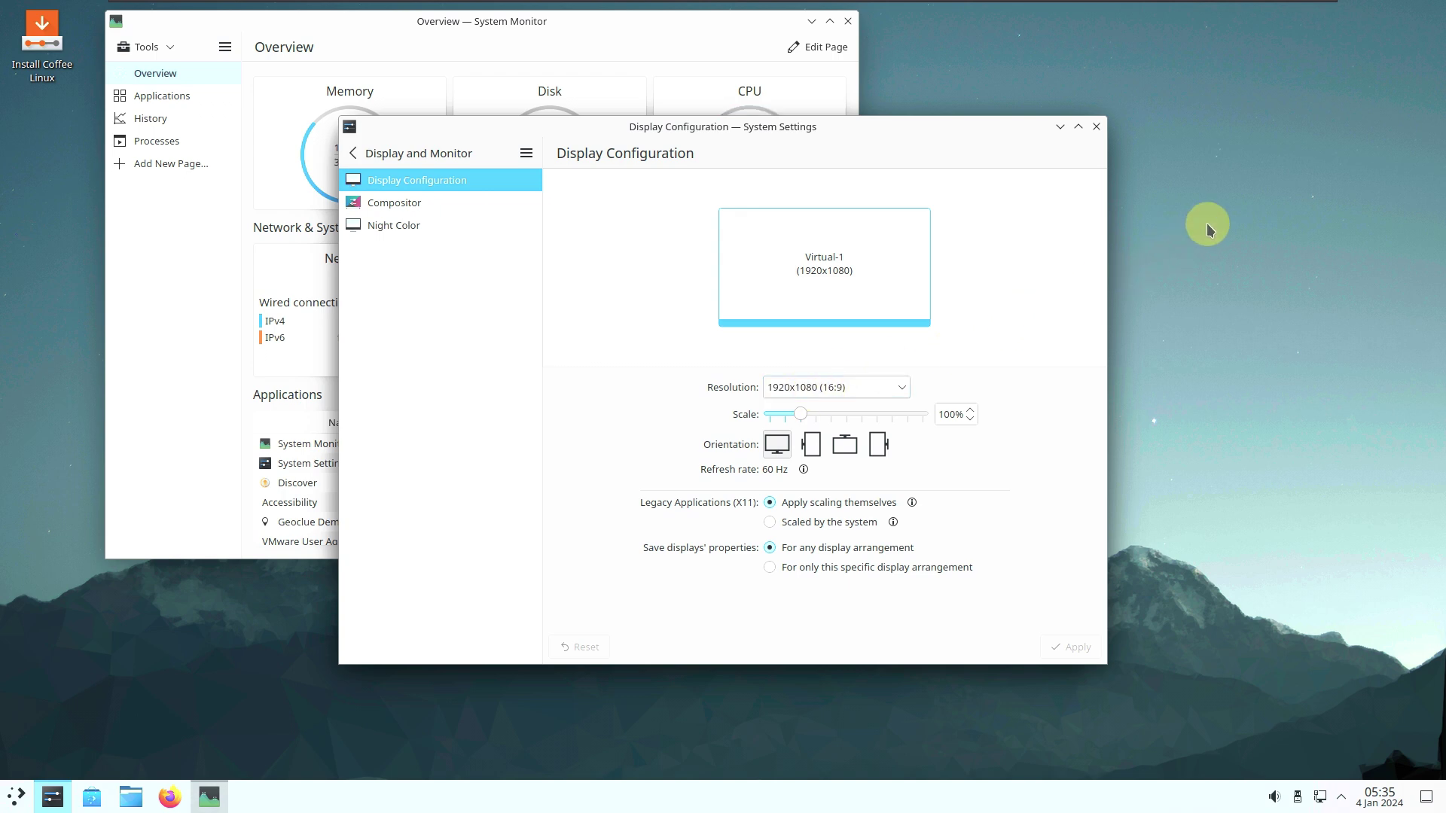
{"action": "left_click", "coordinate": [828, 389]}
{"action": "left_click", "coordinate": [988, 353]}
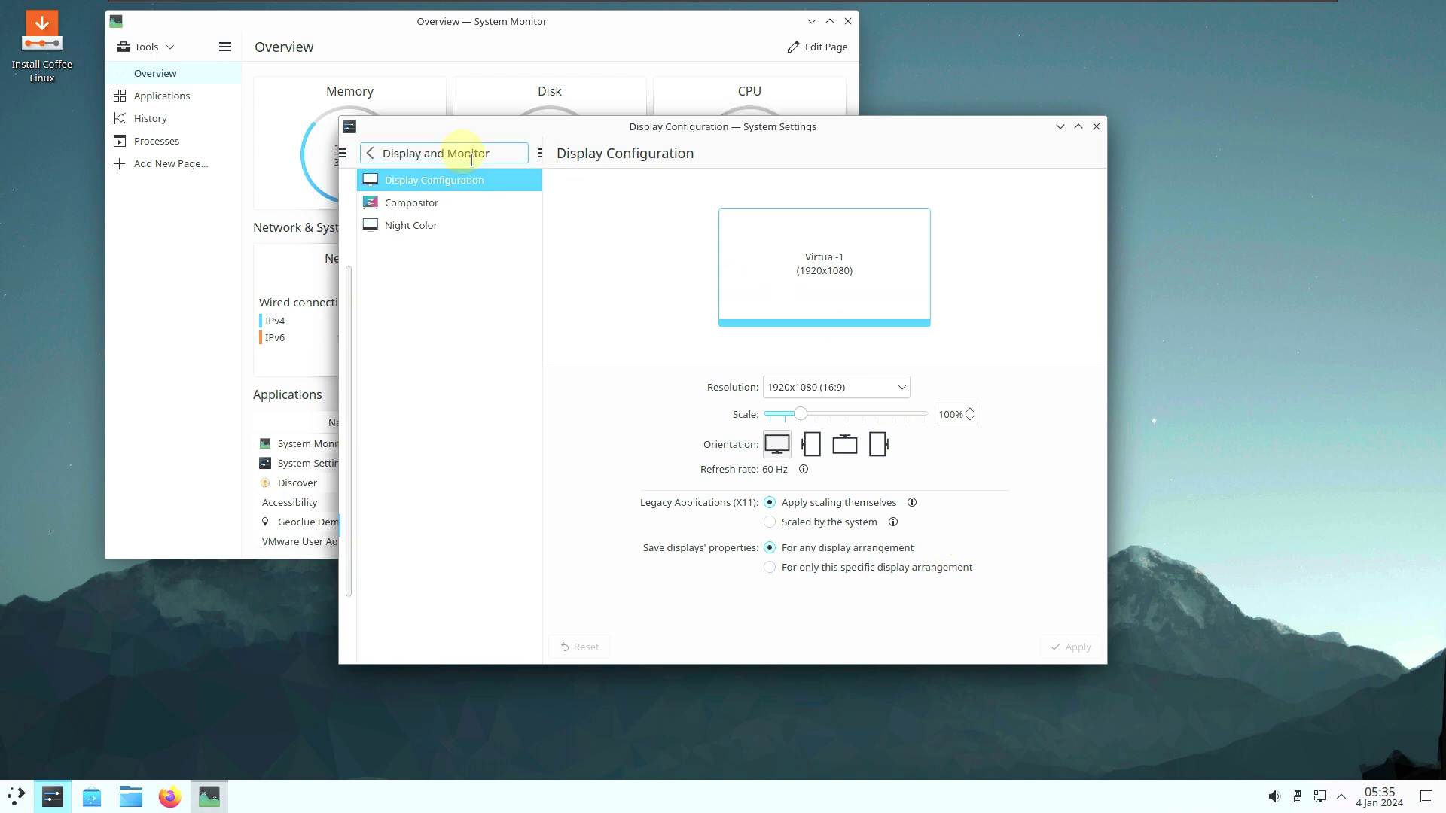
Examine the software and hardware details in About this System, and close System Settings.
{"action": "left_click", "coordinate": [373, 153]}
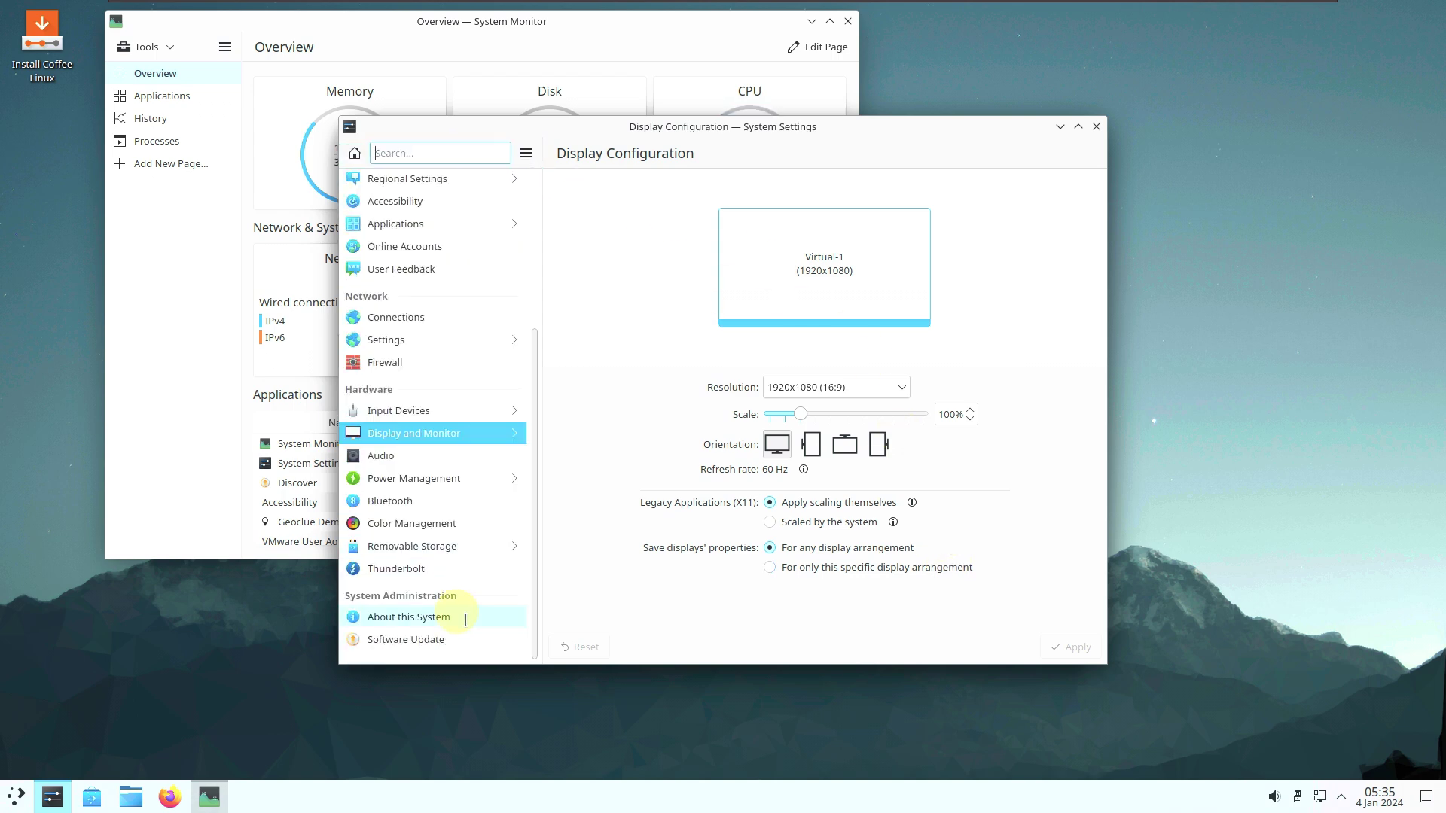
{"action": "left_click", "coordinate": [465, 620]}
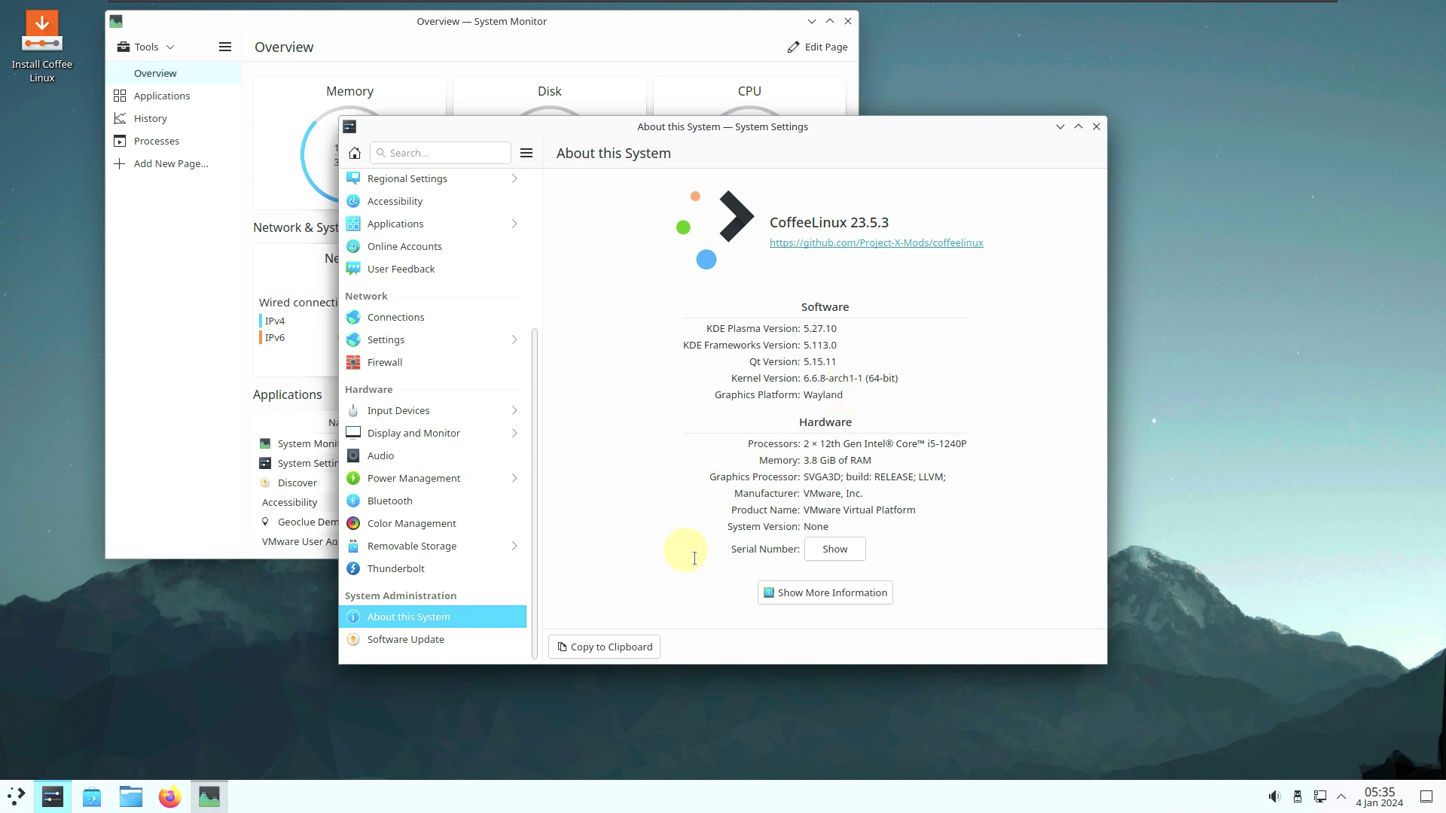
{"action": "left_click", "coordinate": [1096, 128]}
Move the System Monitor window to the desktop's upper-right corner and shrink it to a compact size.
{"action": "left_click_drag", "start_coordinate": [634, 21], "coordinate": [1187, 26]}
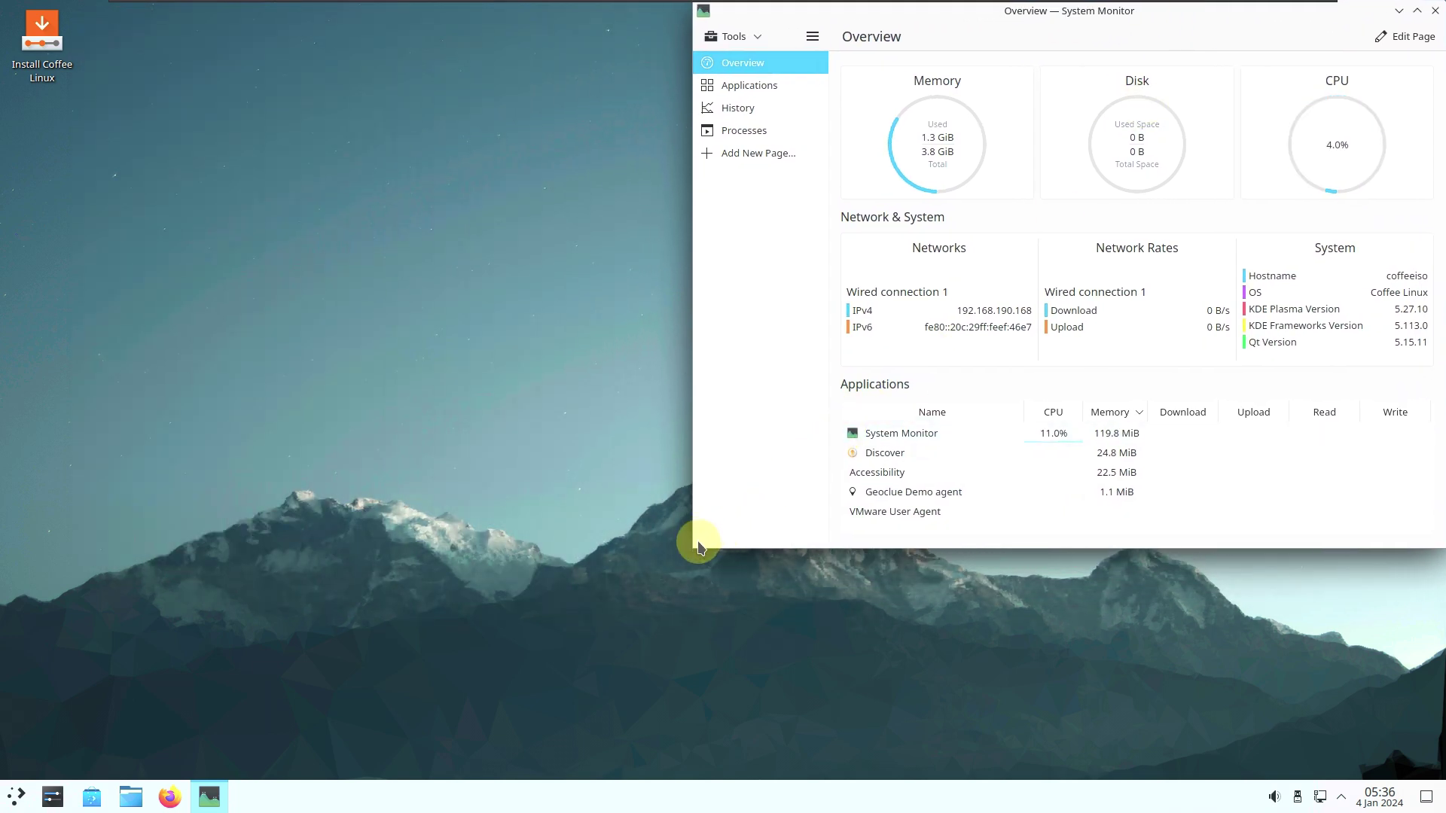
{"action": "left_click_drag", "start_coordinate": [694, 554], "coordinate": [987, 389]}
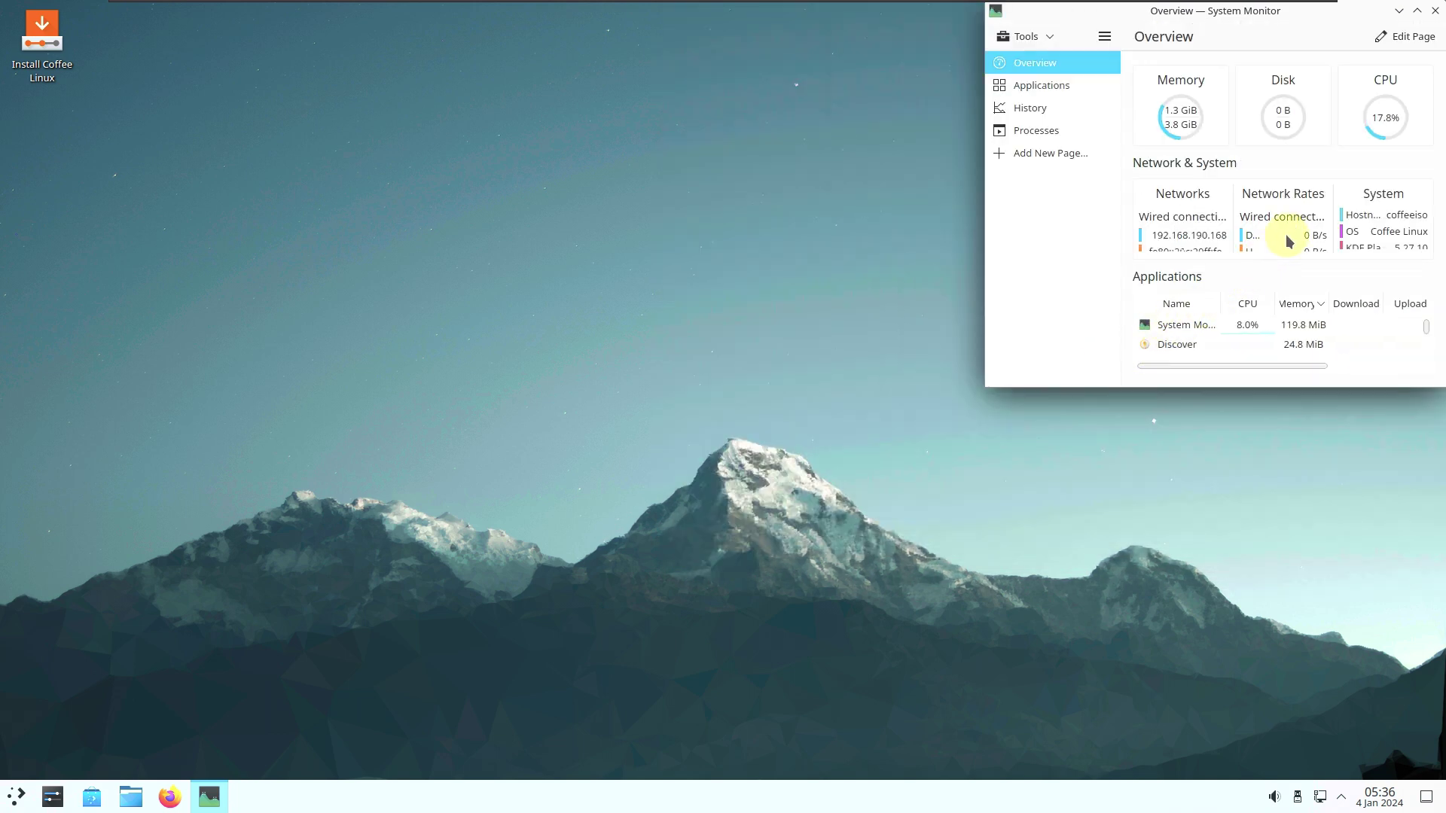
{"action": "left_click", "coordinate": [172, 161]}
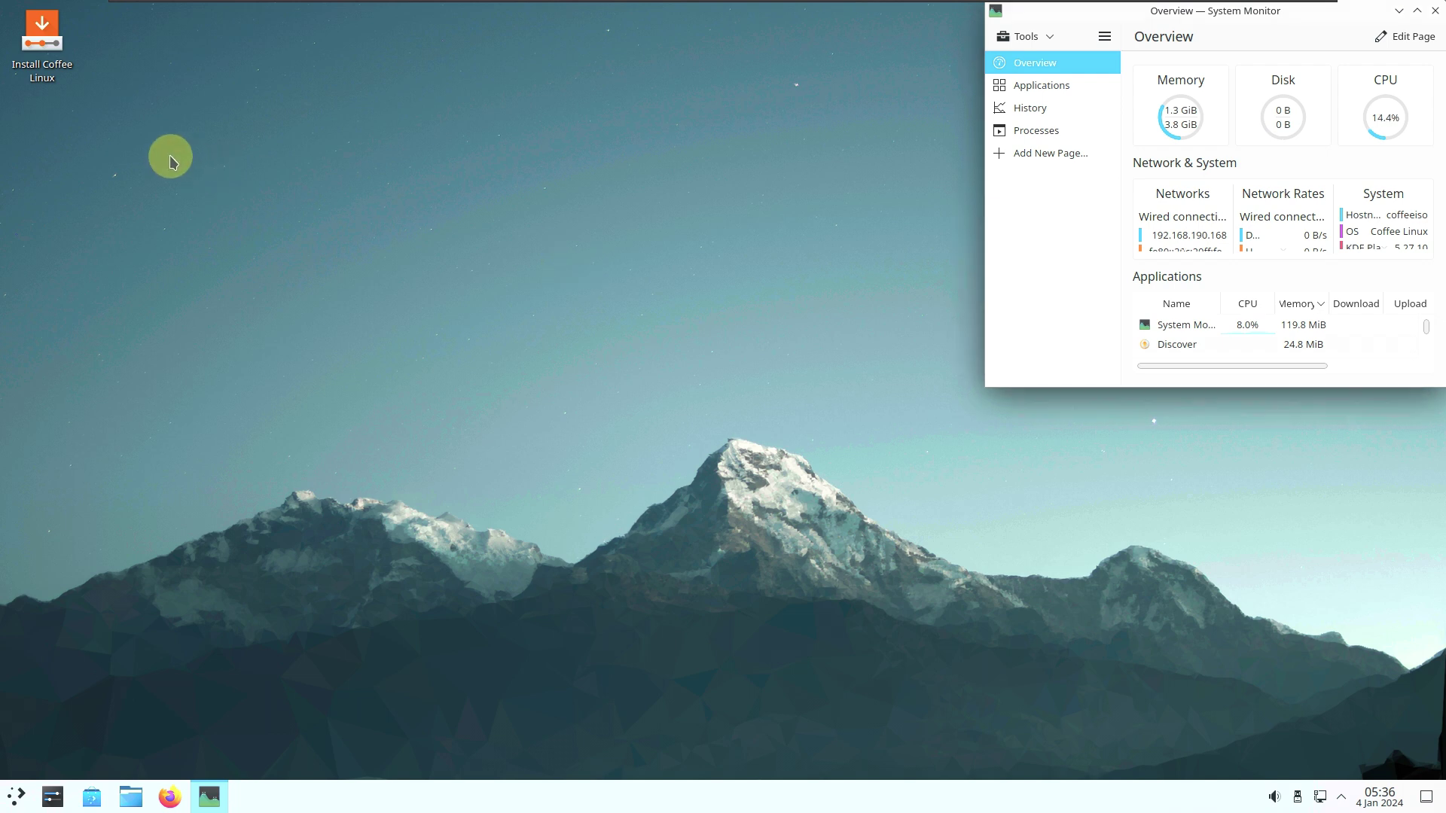
Launch Firefox, place its window beside System Monitor, and close the Mozilla privacy tab.
{"action": "left_click", "coordinate": [170, 798]}
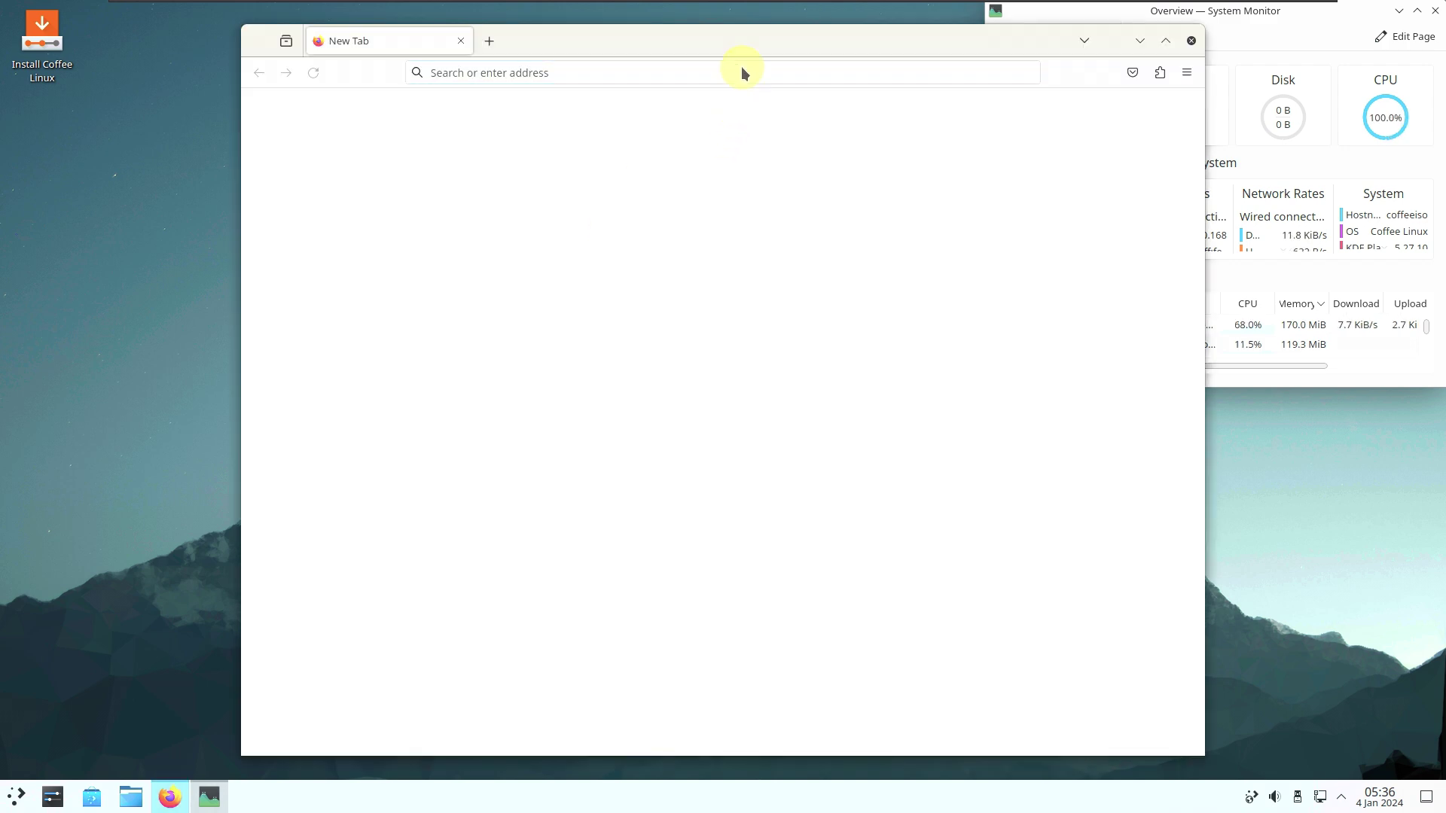
{"action": "left_click_drag", "start_coordinate": [740, 47], "coordinate": [465, 43]}
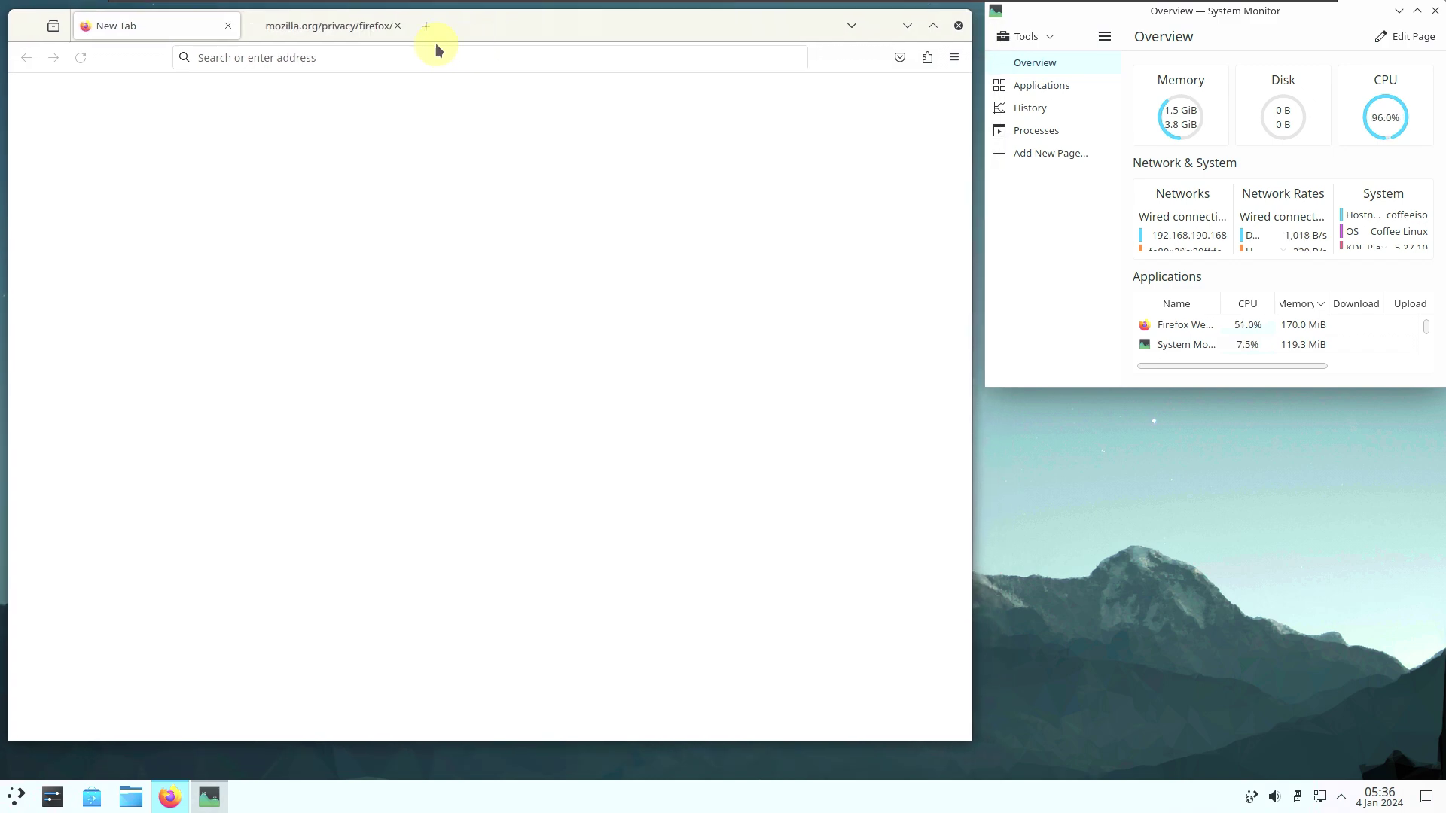
{"action": "left_click", "coordinate": [399, 26]}
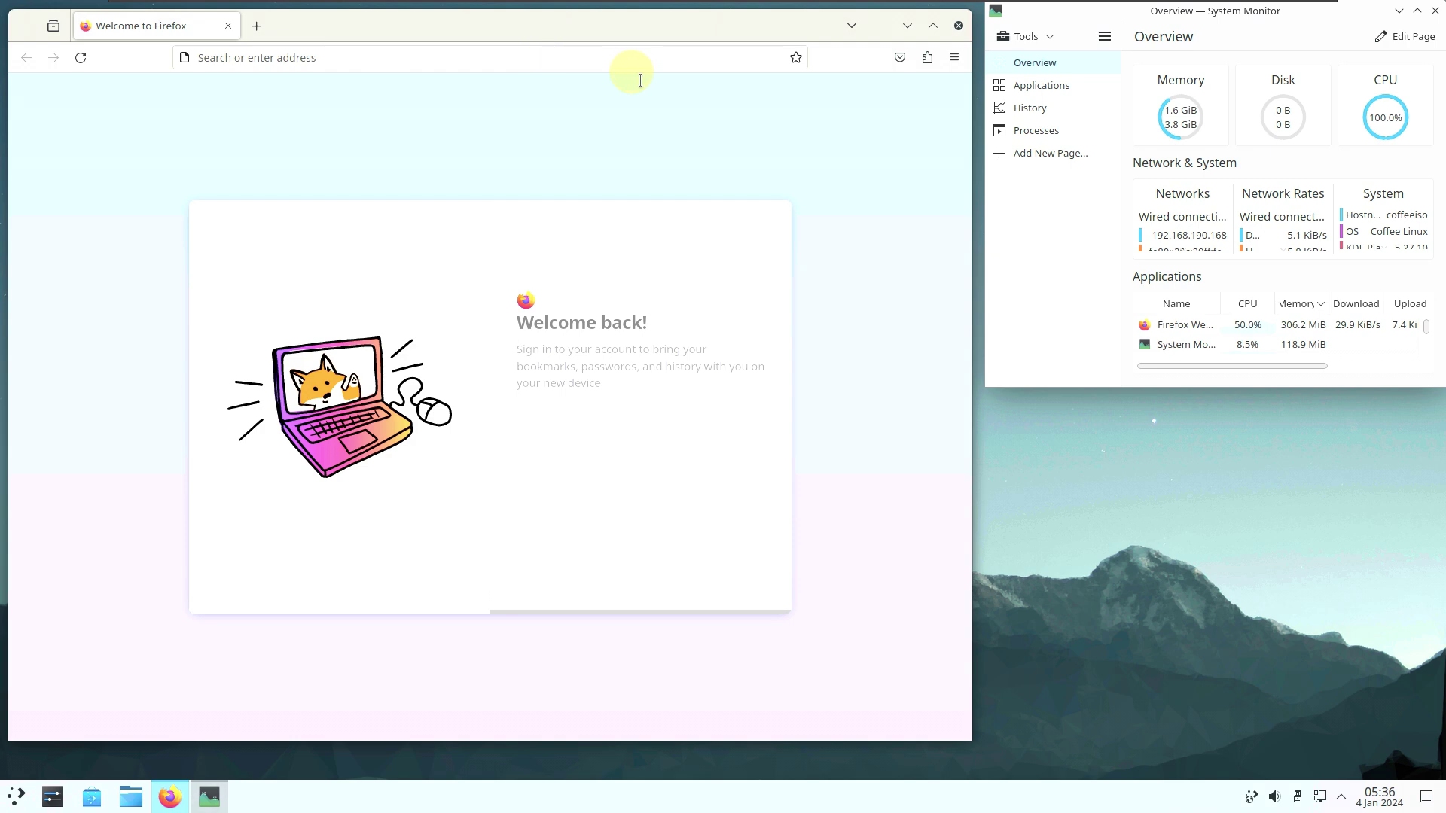
Check the browser version in the About Mozilla Firefox window, and close that window.
{"action": "left_click", "coordinate": [954, 60]}
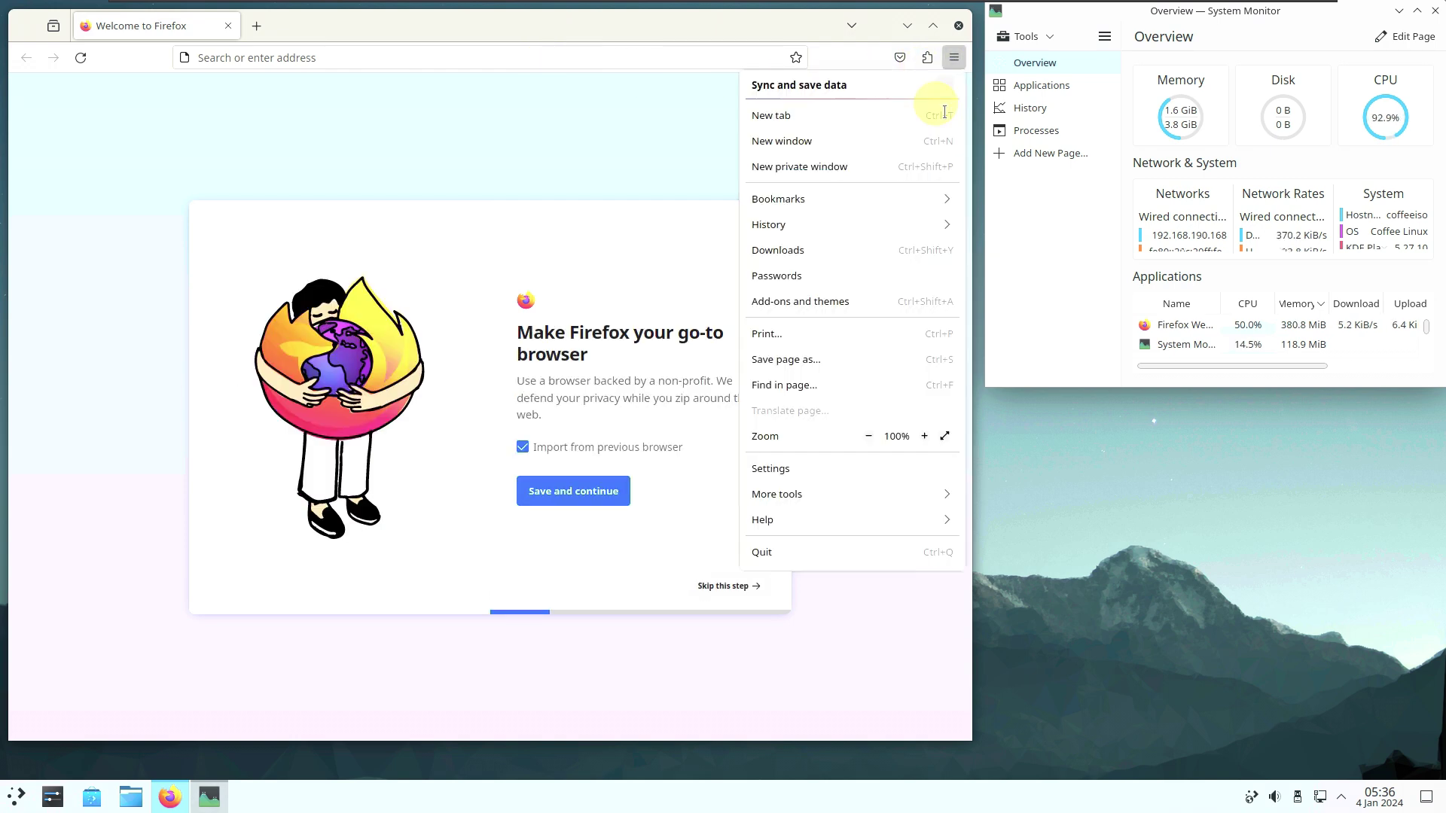
{"action": "left_click", "coordinate": [818, 521]}
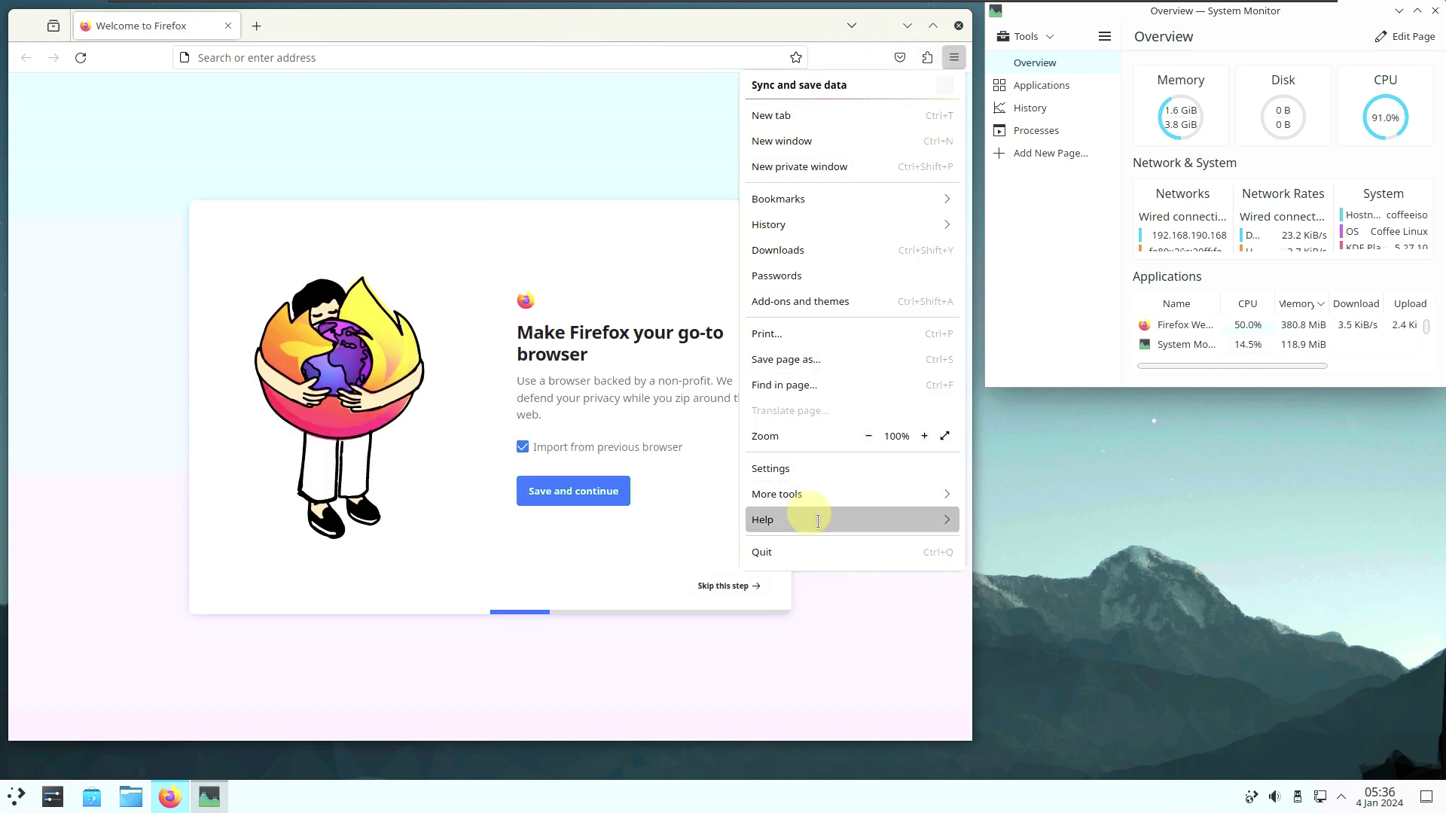
{"action": "left_click", "coordinate": [794, 273]}
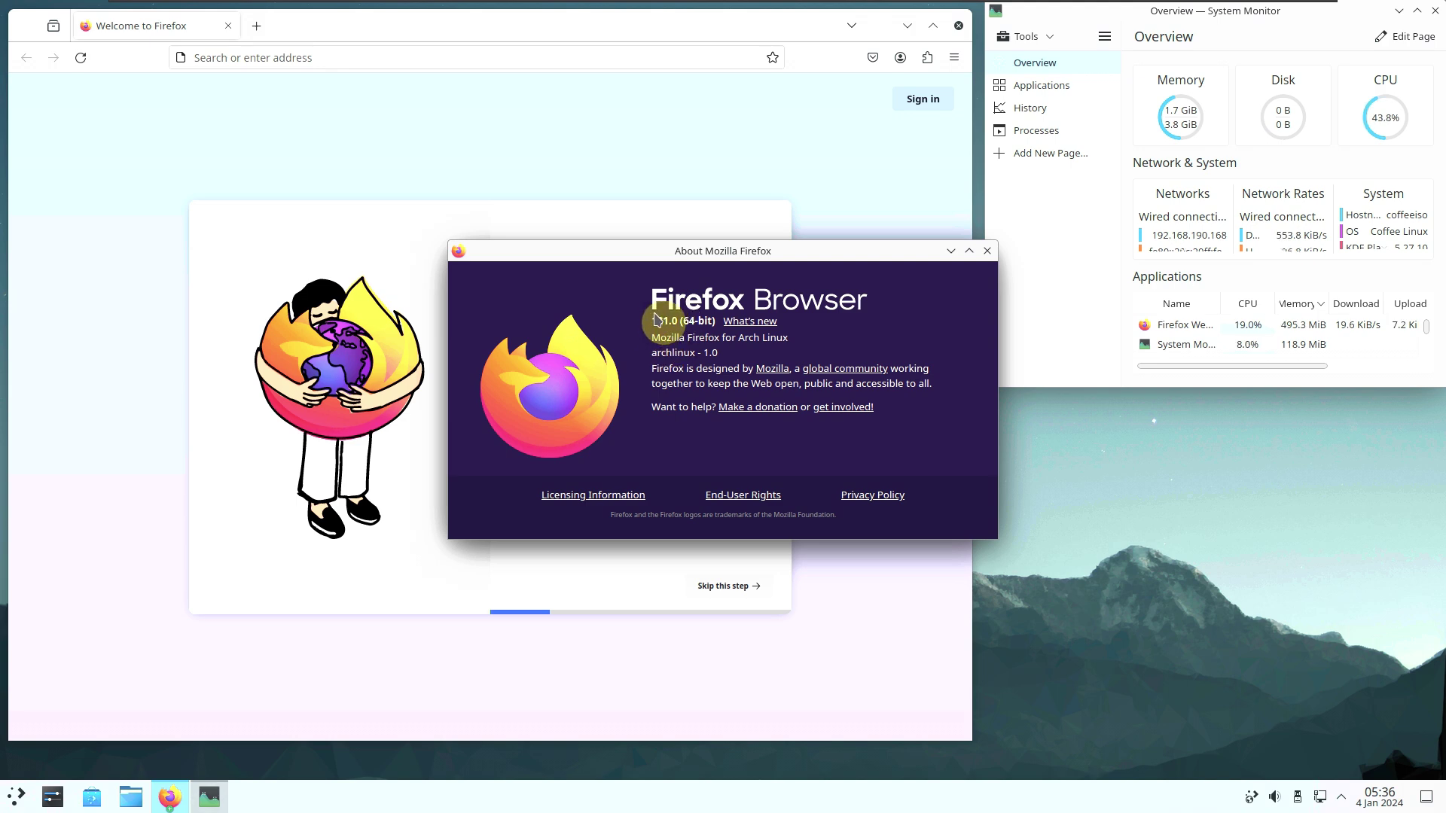
{"action": "left_click", "coordinate": [987, 252]}
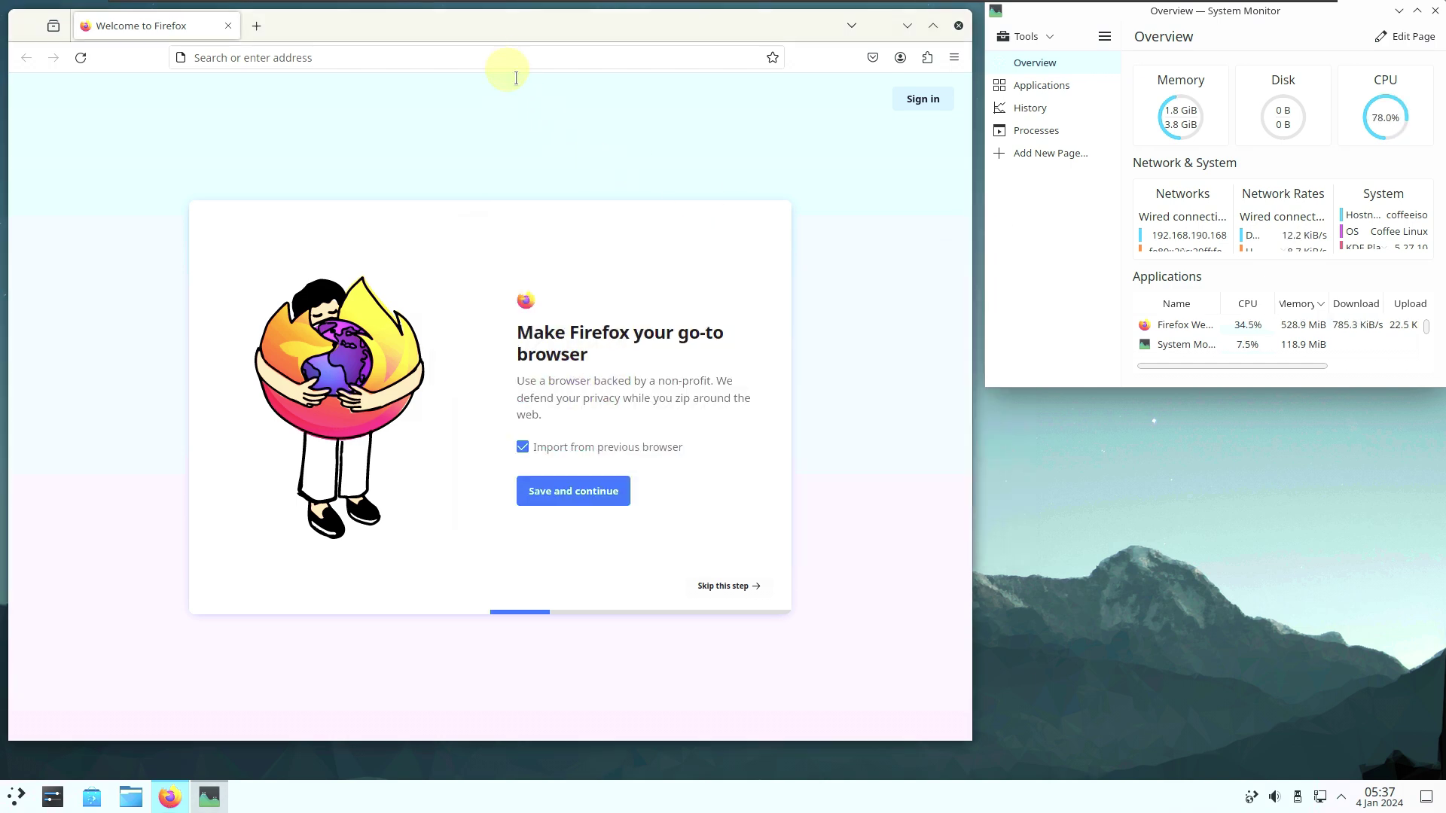
Open Firefox's troubleshooting information page at about:support.
{"action": "left_click", "coordinate": [497, 54]}
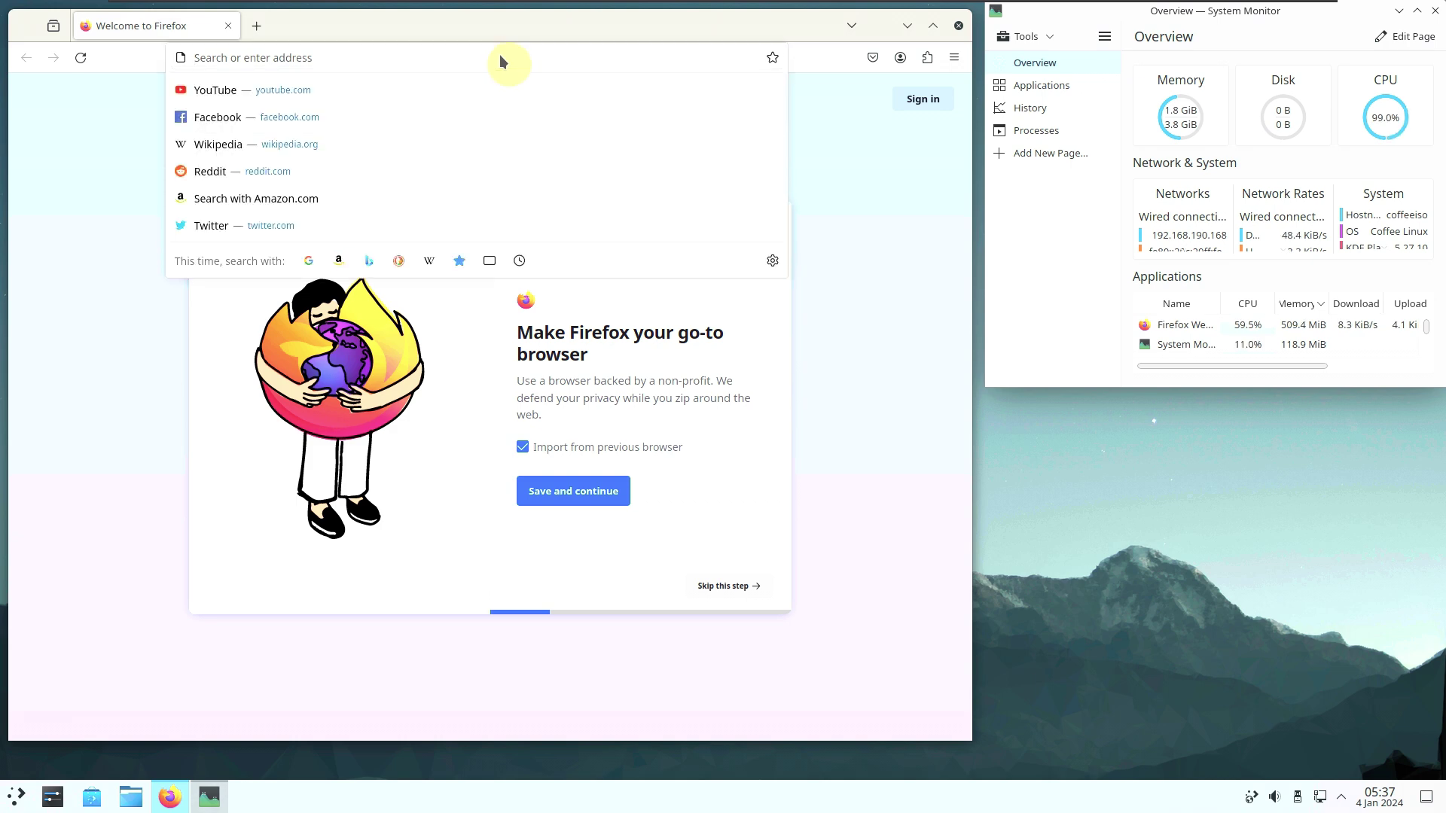
{"action": "type", "text": "about"}
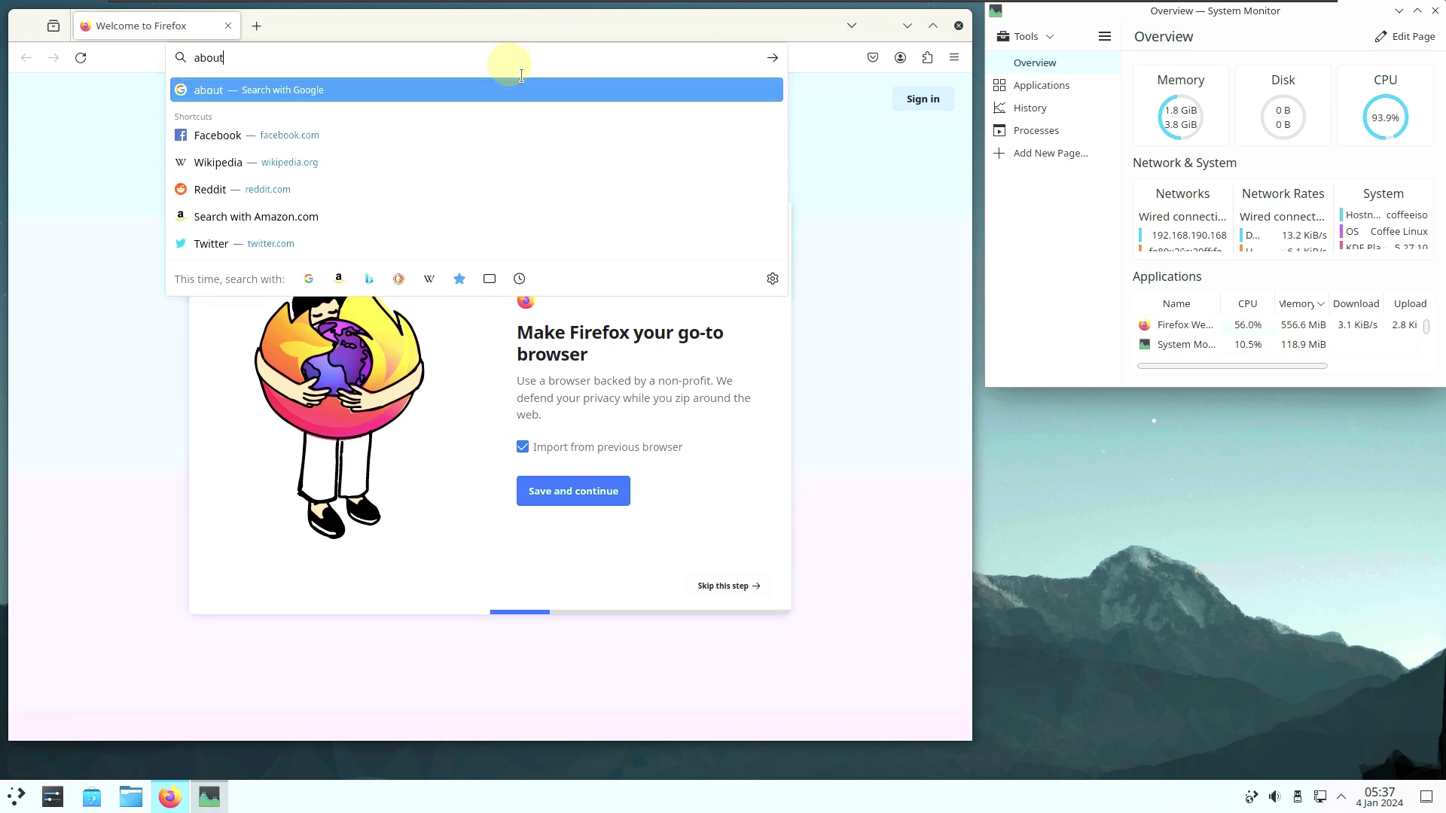
{"action": "type", "text": ":suppo"}
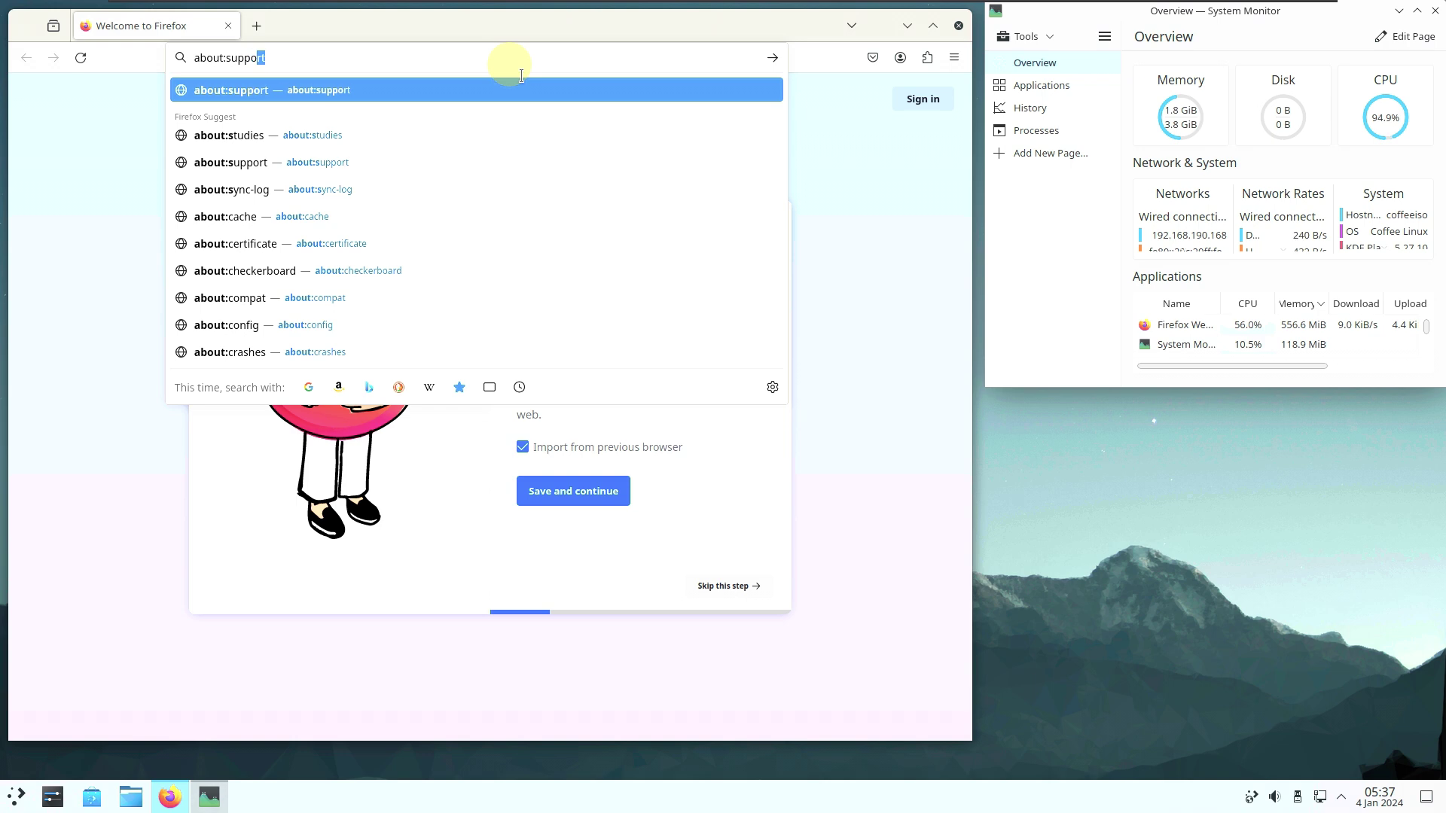
{"action": "type", "text": "er"}
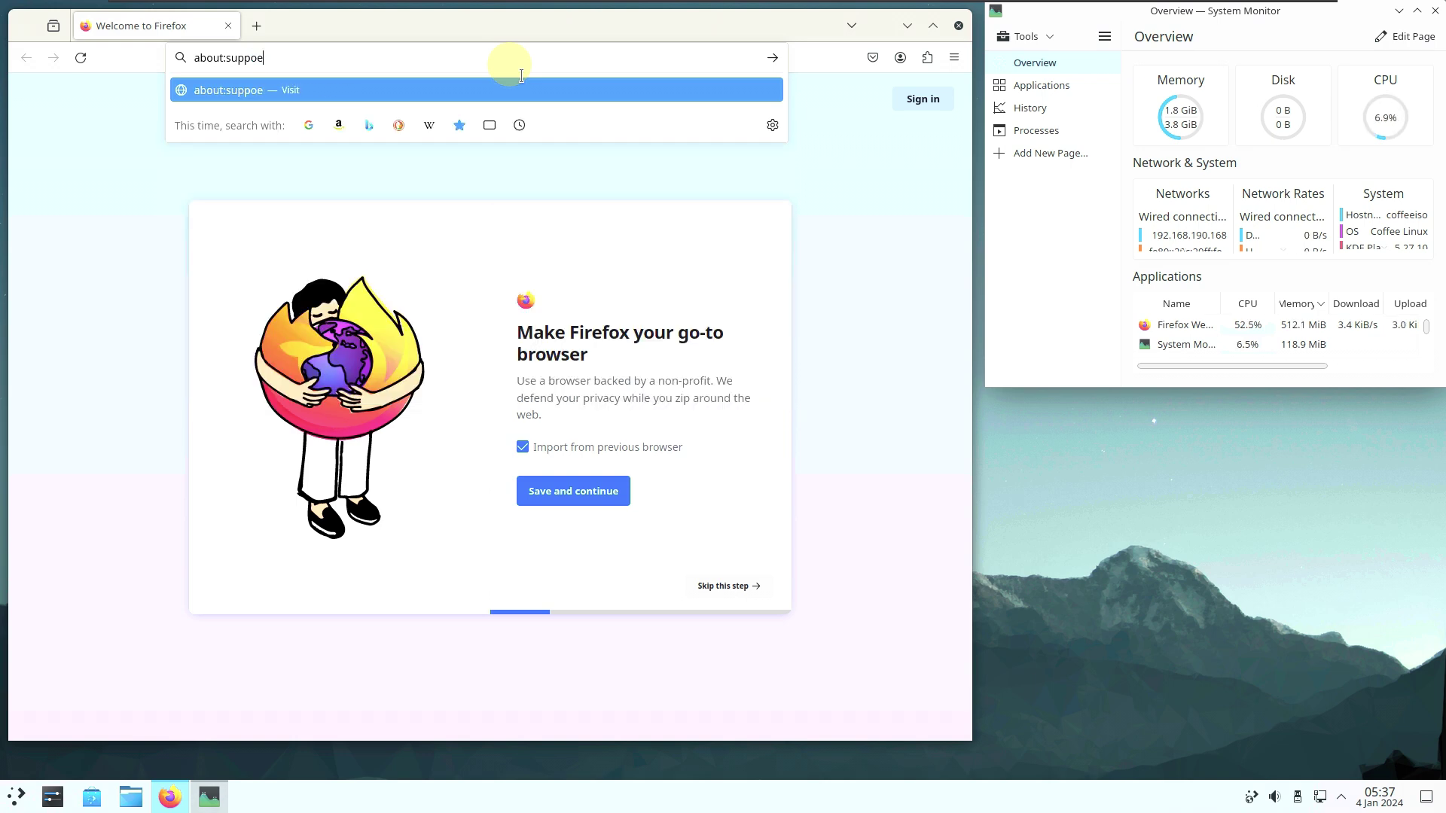
{"action": "key", "text": "BackSpace"}
{"action": "type", "text": "rt"}
{"action": "key", "text": "Return"}
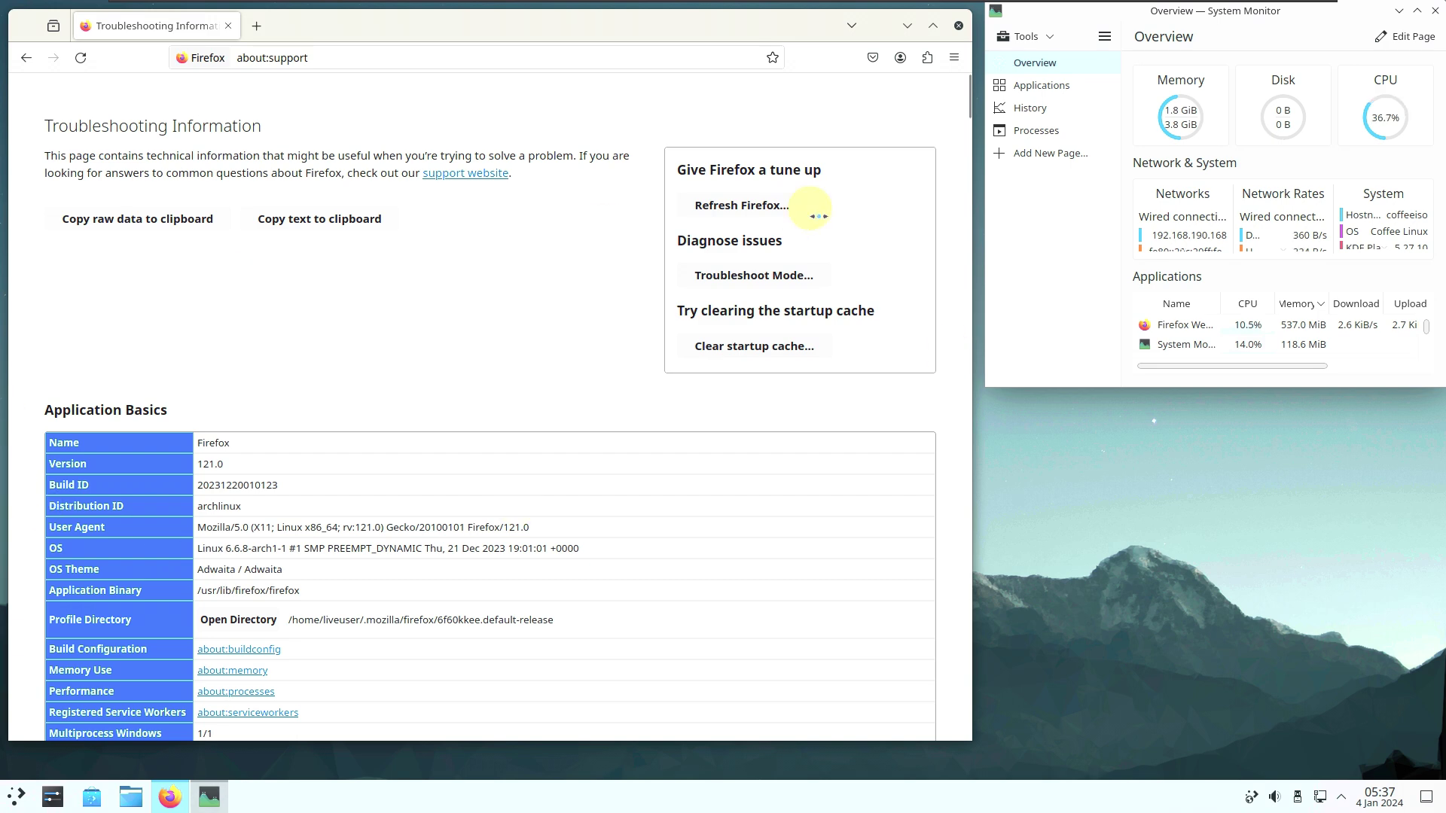
Examine the Troubleshooting Information page from Application Basics through graphics, preferences, sandbox and printing details, and return to its beginning.
{"action": "scroll", "coordinate": [490, 297], "scroll_direction": "down", "scroll_amount": 4}
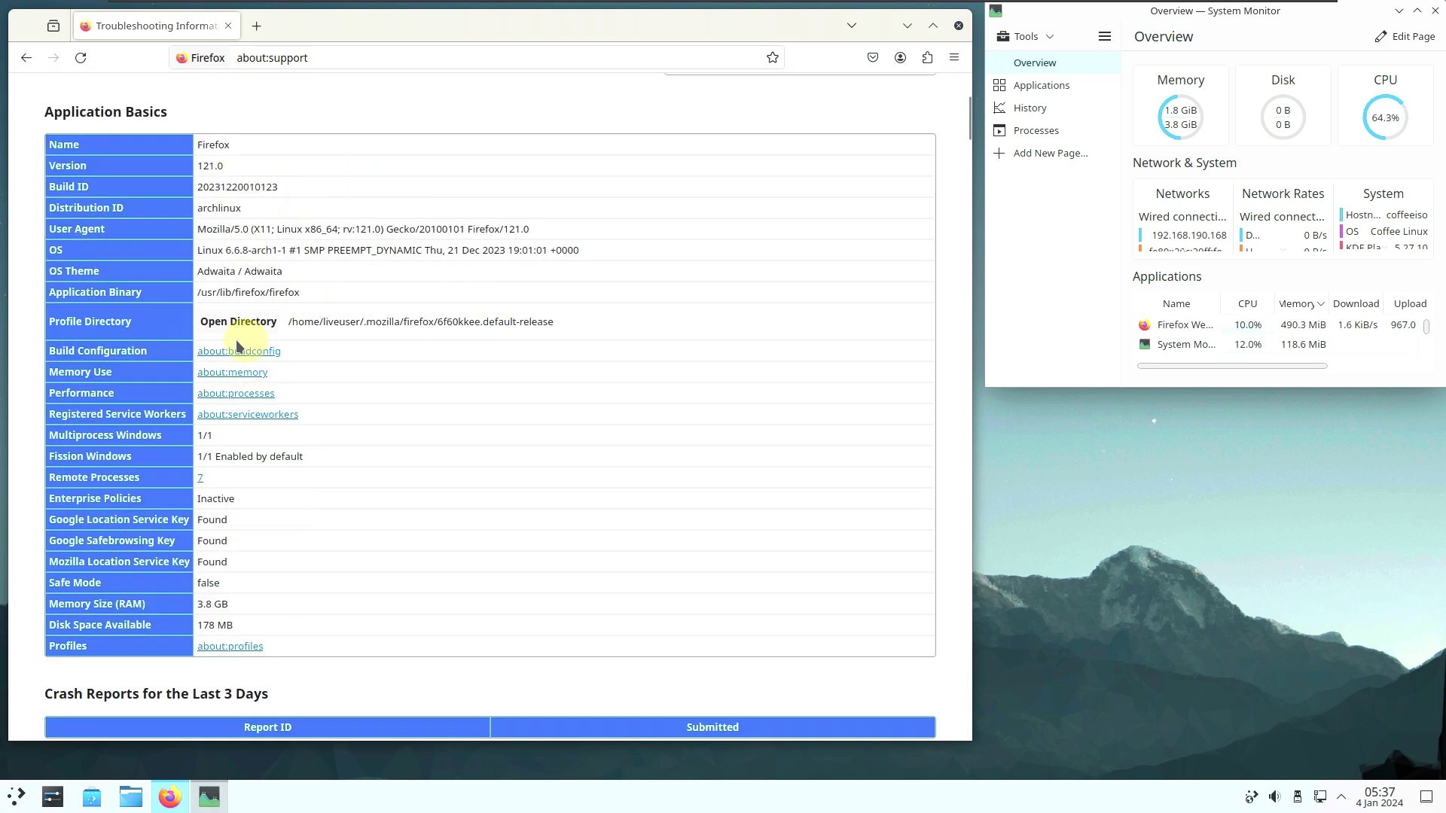
{"action": "left_click", "coordinate": [172, 284]}
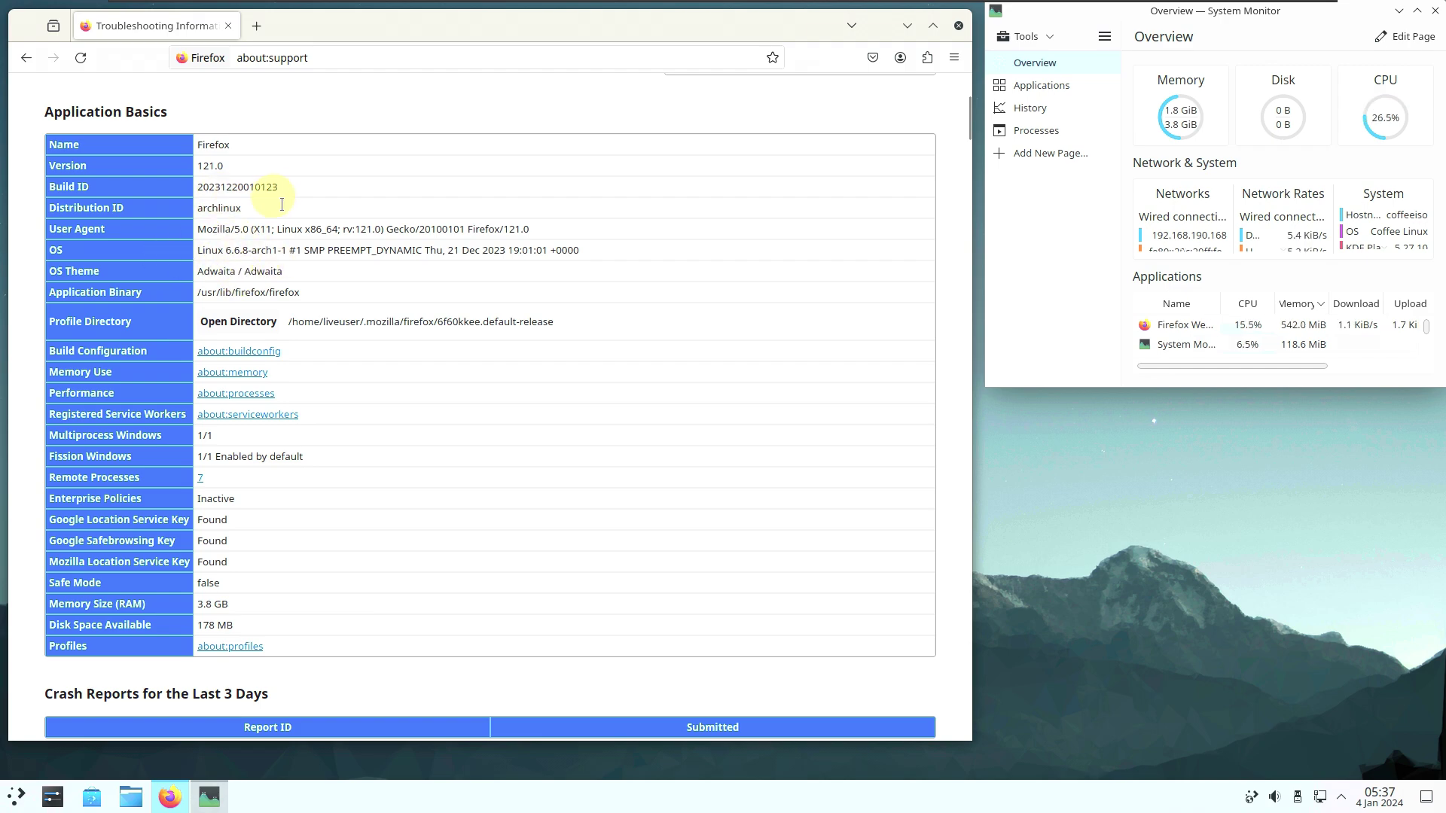
{"action": "scroll", "coordinate": [459, 395], "scroll_direction": "down", "scroll_amount": 6}
{"action": "scroll", "coordinate": [461, 400], "scroll_direction": "down", "scroll_amount": 15}
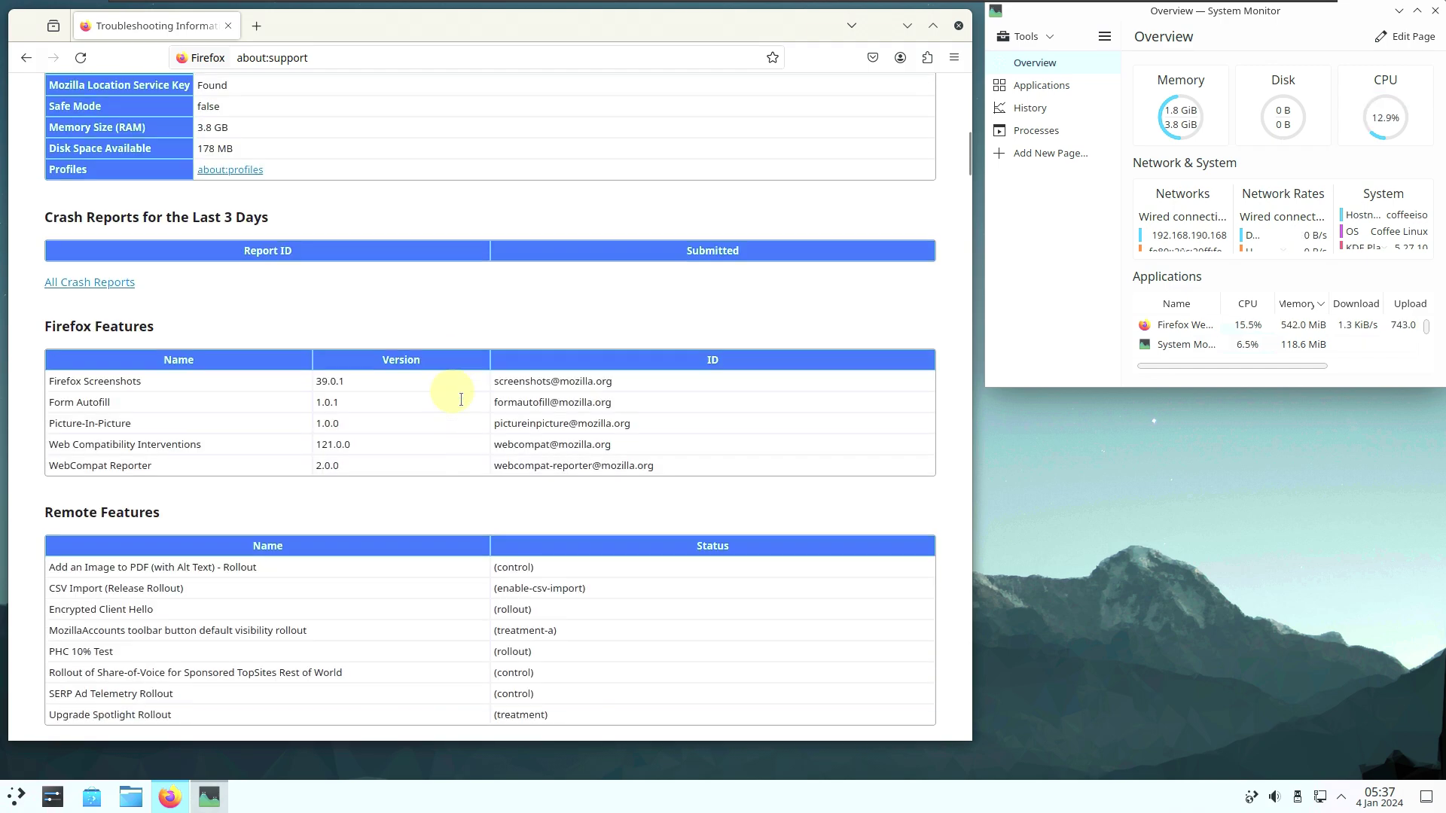
{"action": "scroll", "coordinate": [461, 399], "scroll_direction": "down", "scroll_amount": 20}
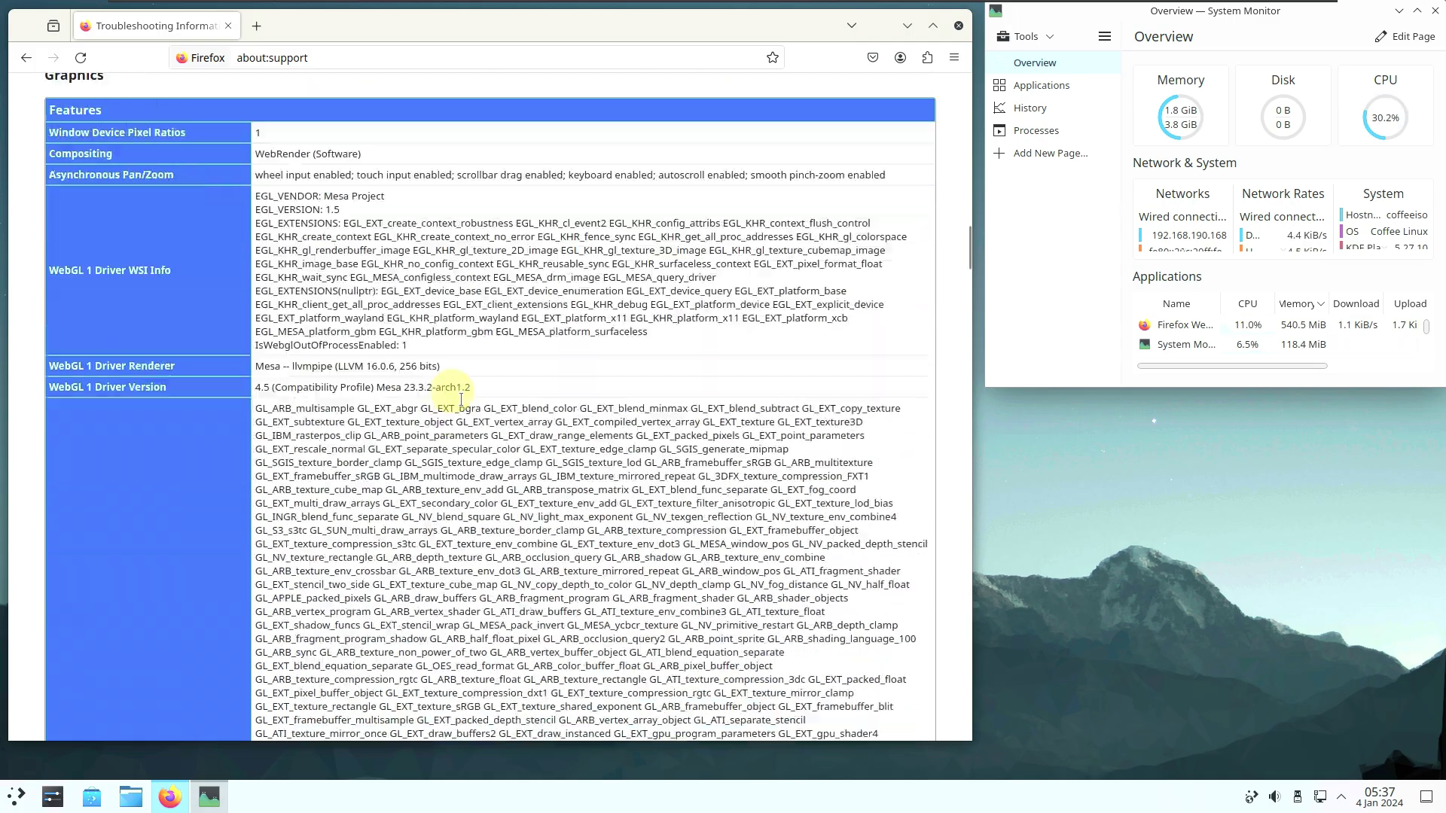
{"action": "scroll", "coordinate": [444, 388], "scroll_direction": "down", "scroll_amount": 15}
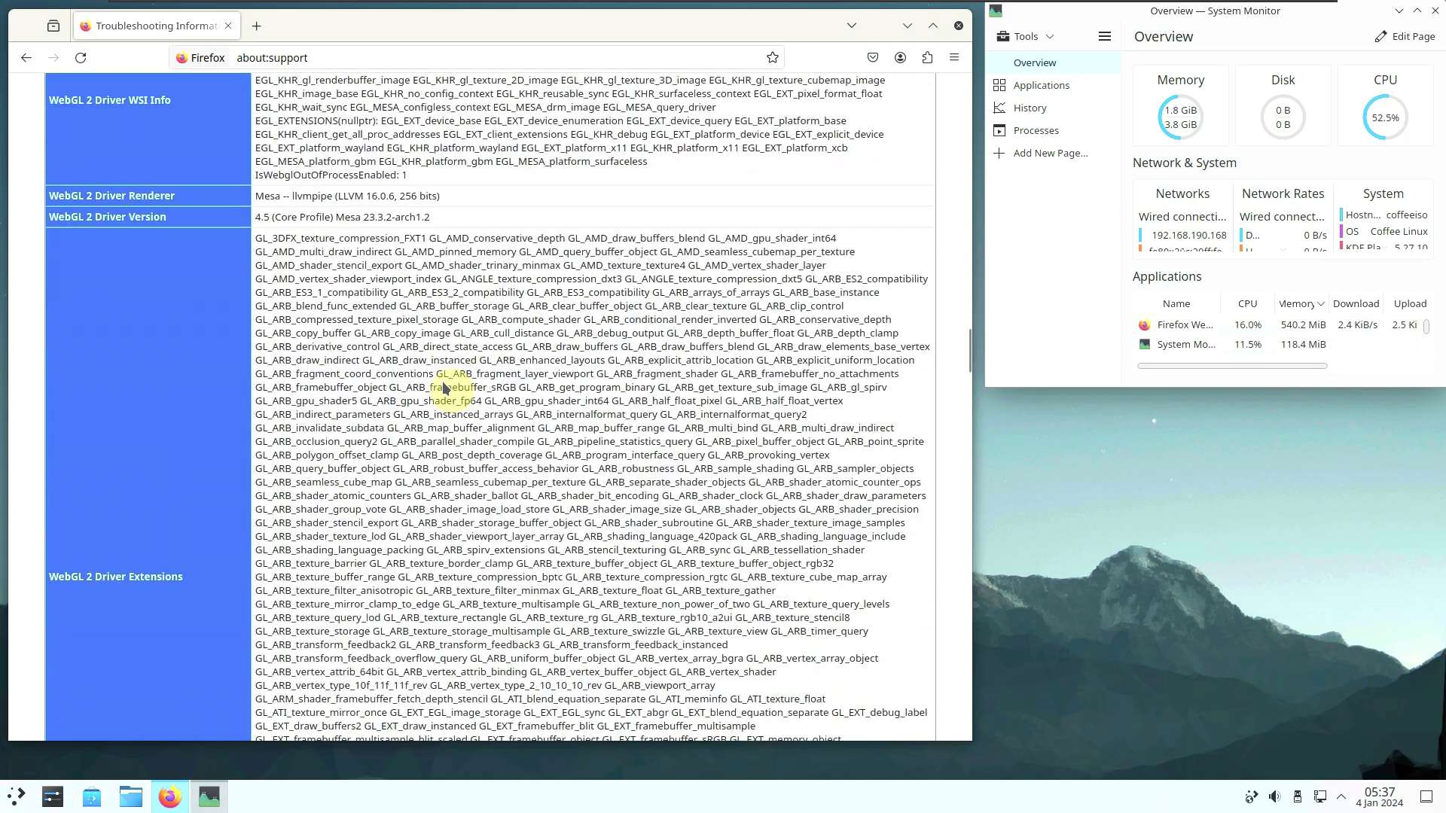
{"action": "scroll", "coordinate": [461, 399], "scroll_direction": "down", "scroll_amount": 20}
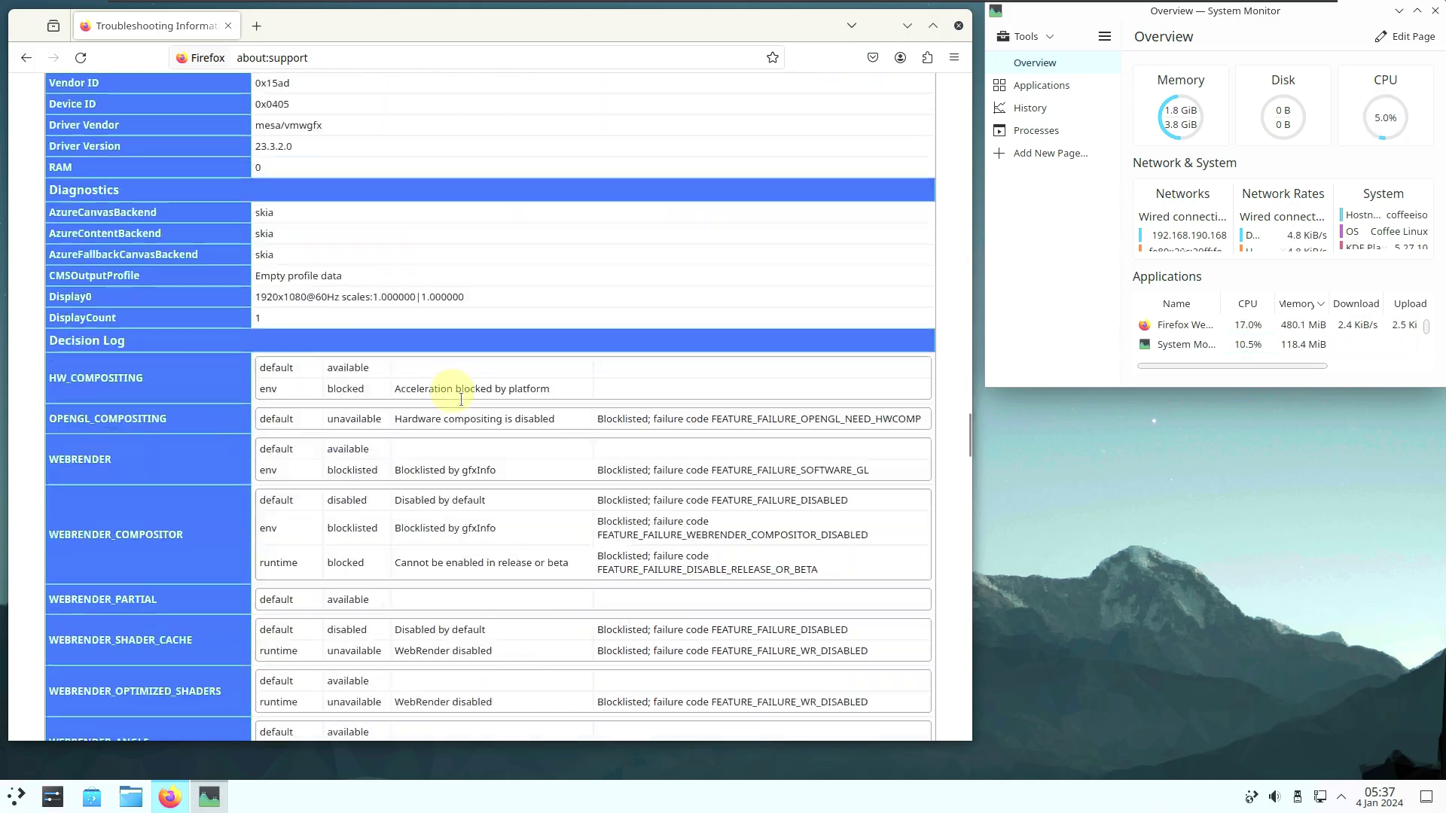
{"action": "scroll", "coordinate": [460, 399], "scroll_direction": "down", "scroll_amount": 4}
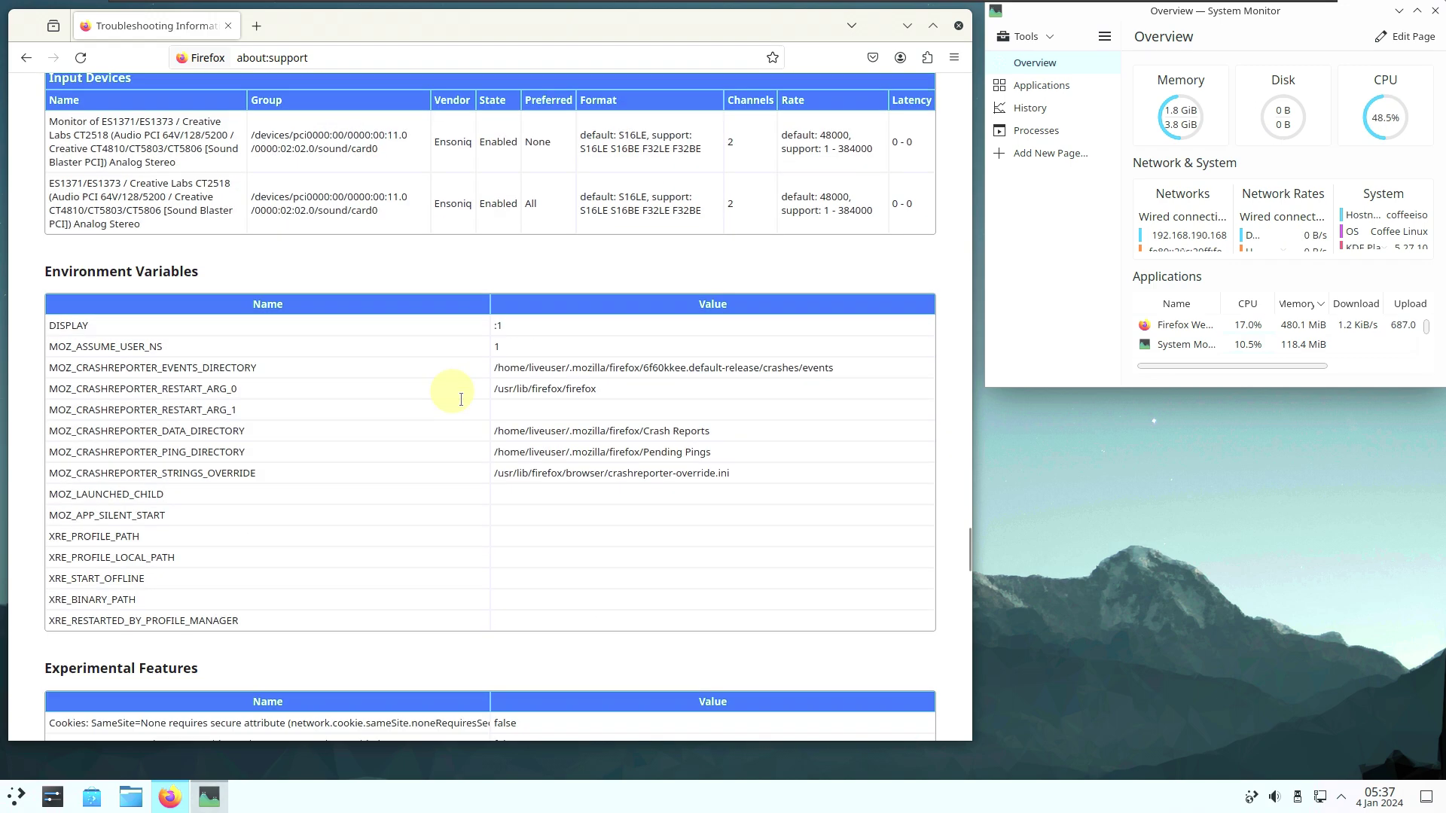
{"action": "scroll", "coordinate": [461, 400], "scroll_direction": "down", "scroll_amount": 8}
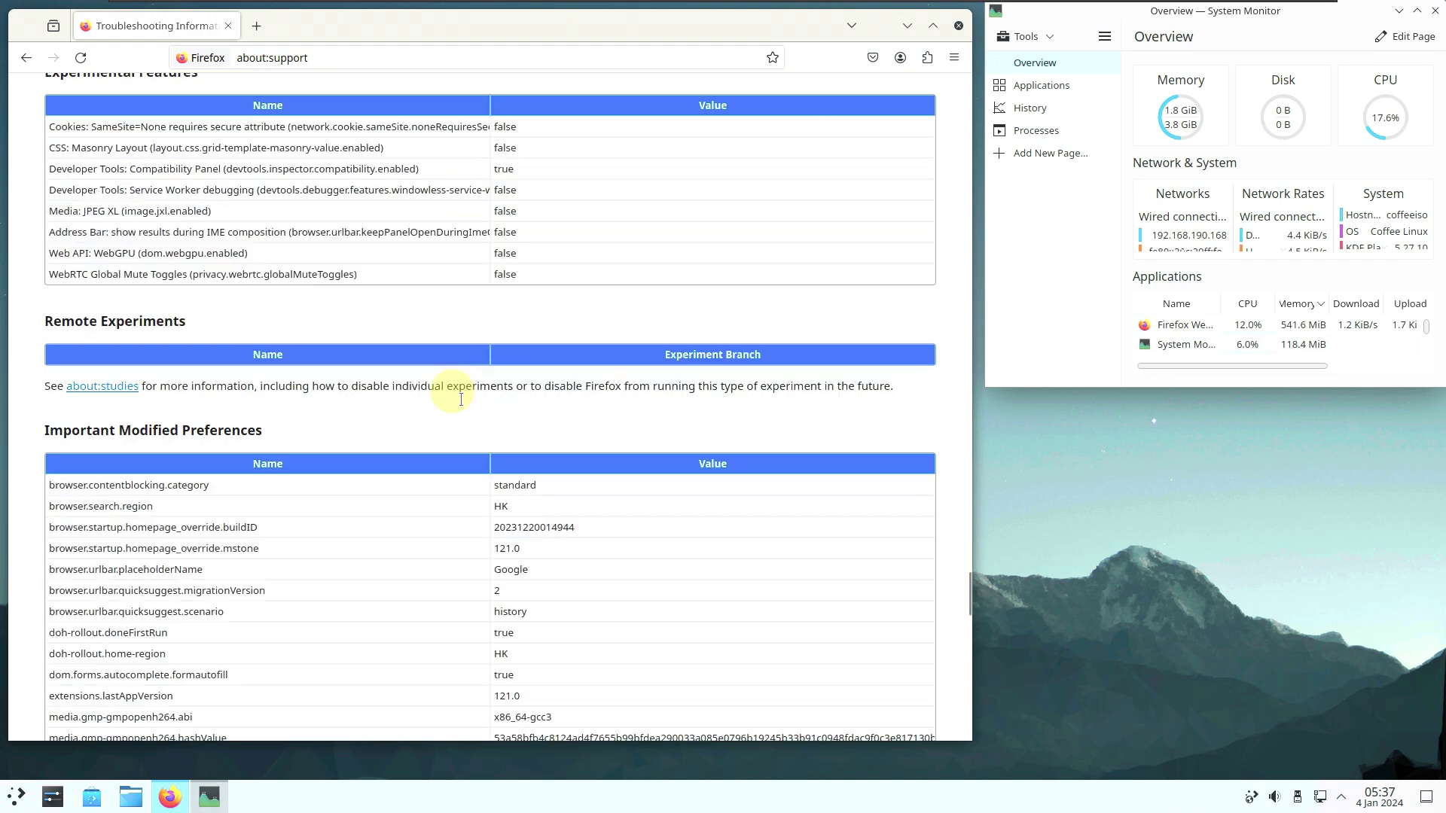
{"action": "scroll", "coordinate": [444, 388], "scroll_direction": "down", "scroll_amount": 8}
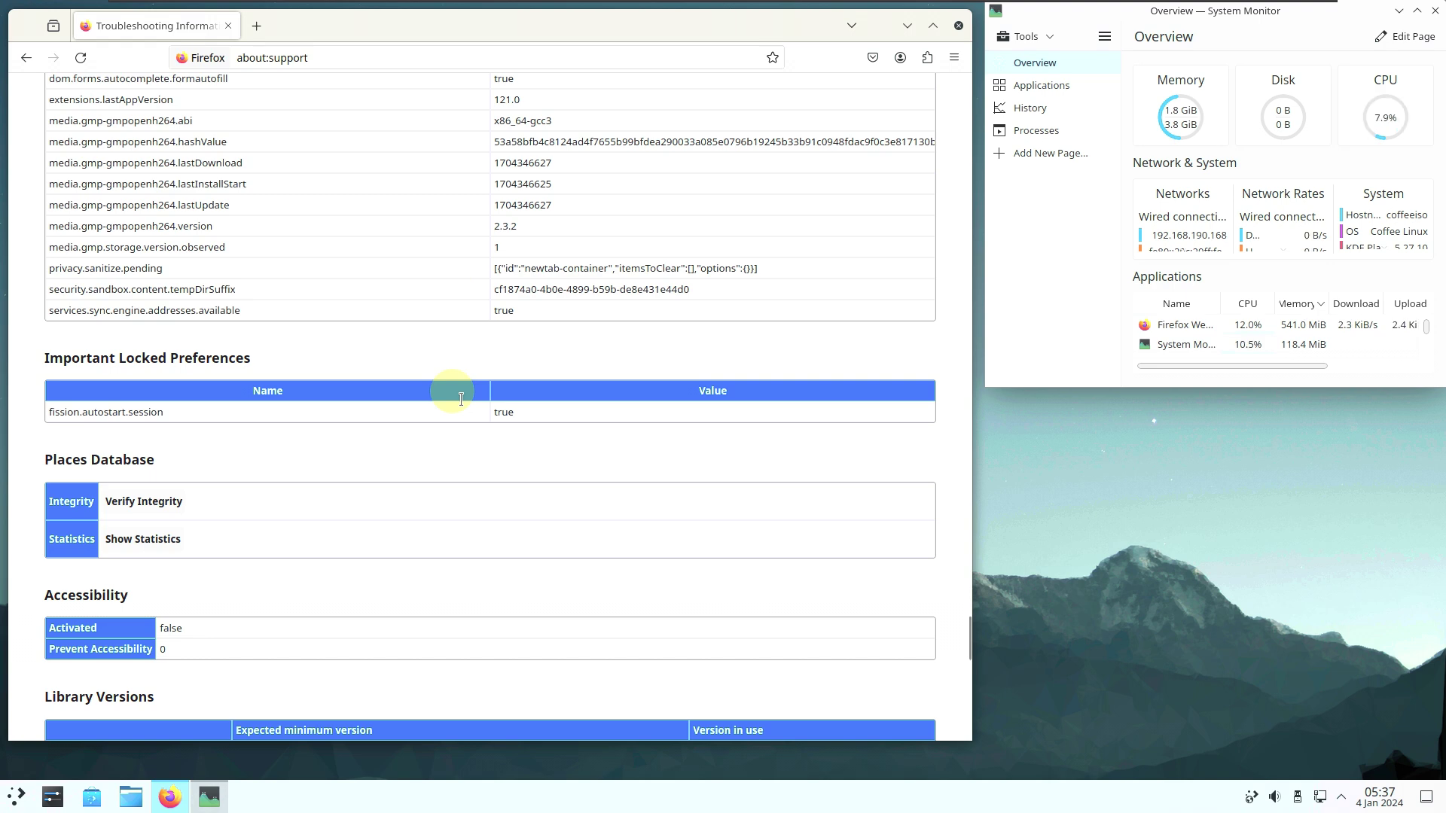
{"action": "scroll", "coordinate": [460, 399], "scroll_direction": "down", "scroll_amount": 8}
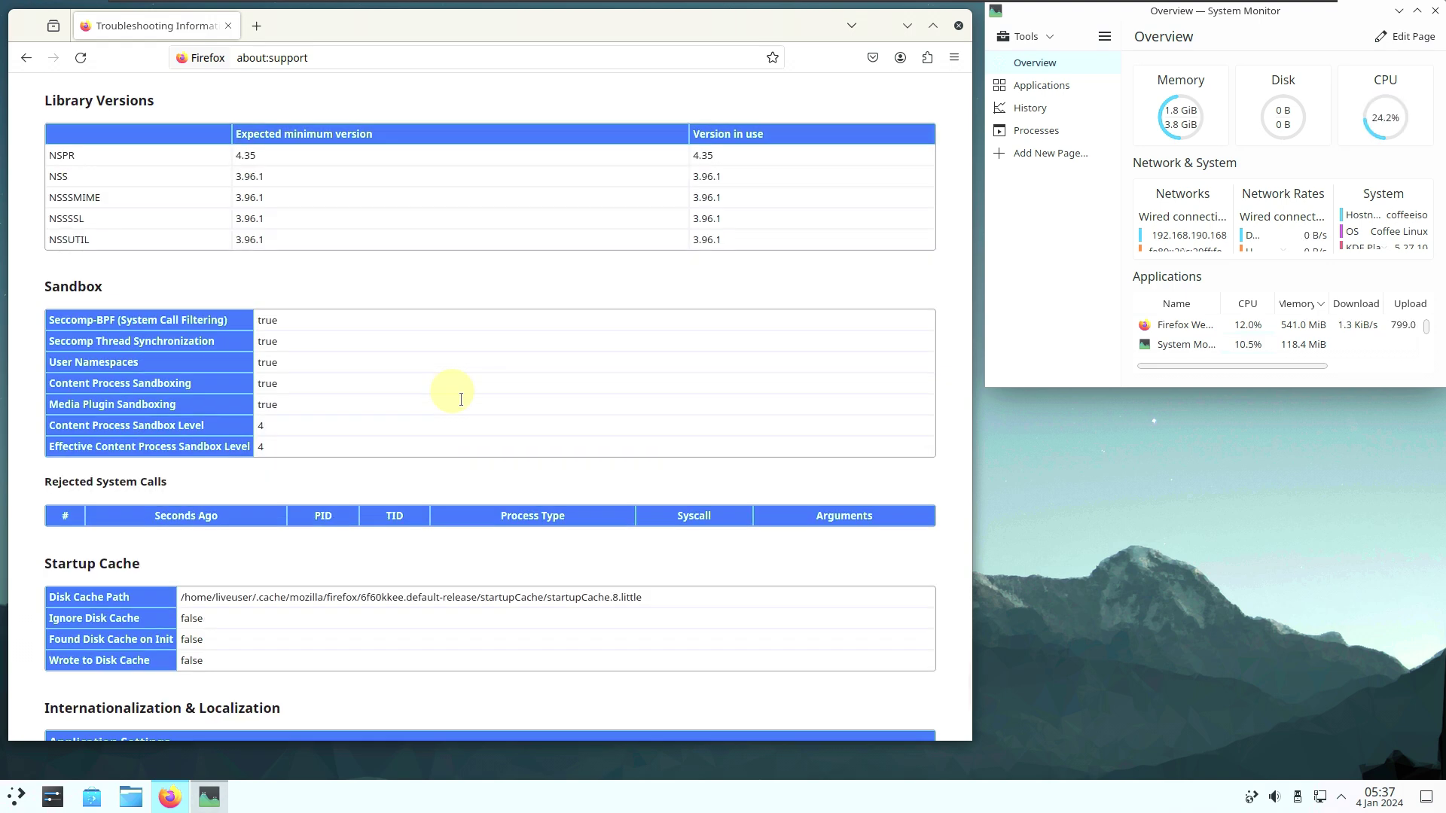
{"action": "scroll", "coordinate": [461, 399], "scroll_direction": "down", "scroll_amount": 8}
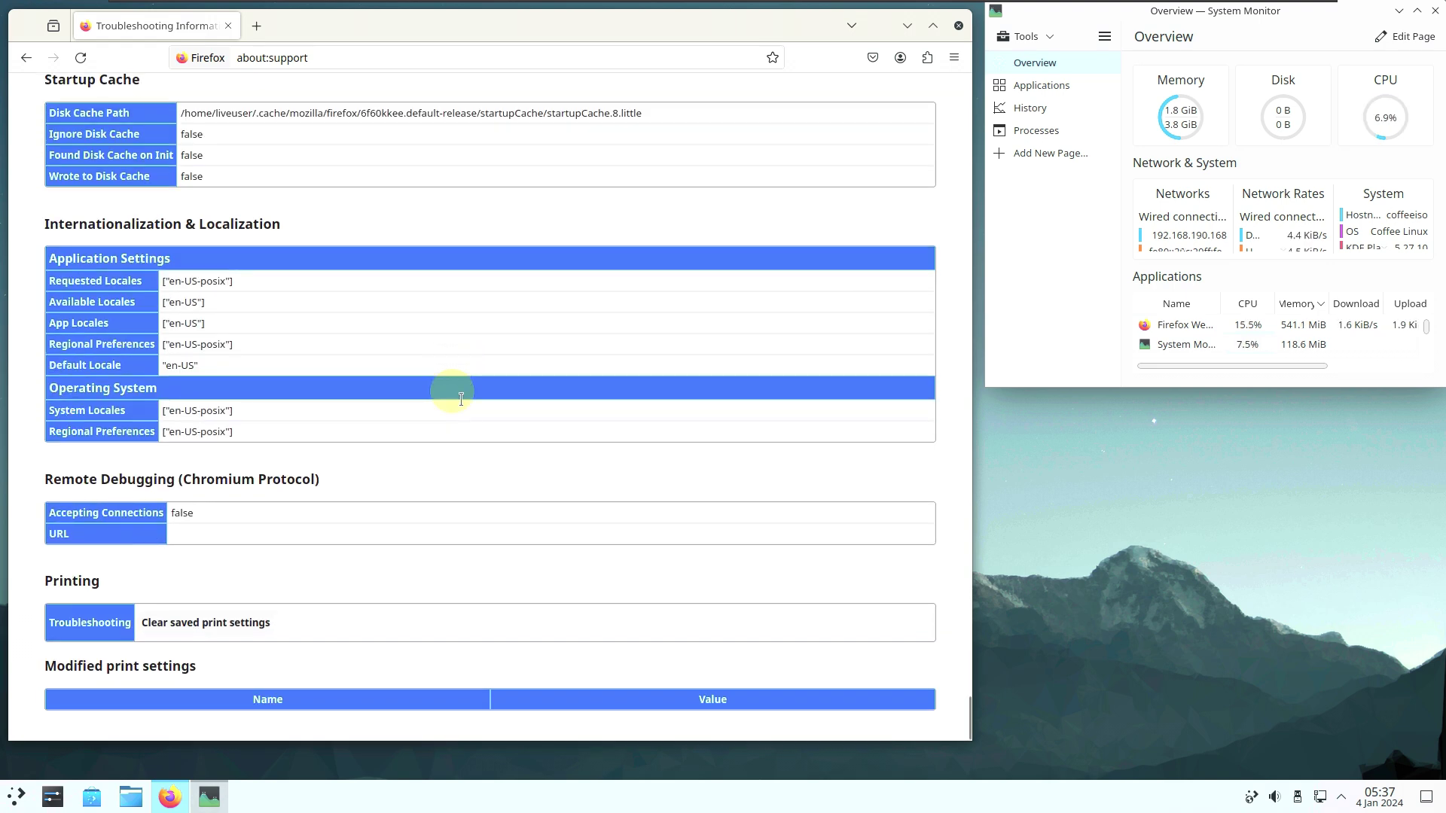
{"action": "scroll", "coordinate": [461, 399], "scroll_direction": "up", "scroll_amount": 20}
{"action": "scroll", "coordinate": [461, 399], "scroll_direction": "up", "scroll_amount": 20}
{"action": "scroll", "coordinate": [452, 392], "scroll_direction": "up", "scroll_amount": 20}
{"action": "scroll", "coordinate": [461, 400], "scroll_direction": "up", "scroll_amount": 20}
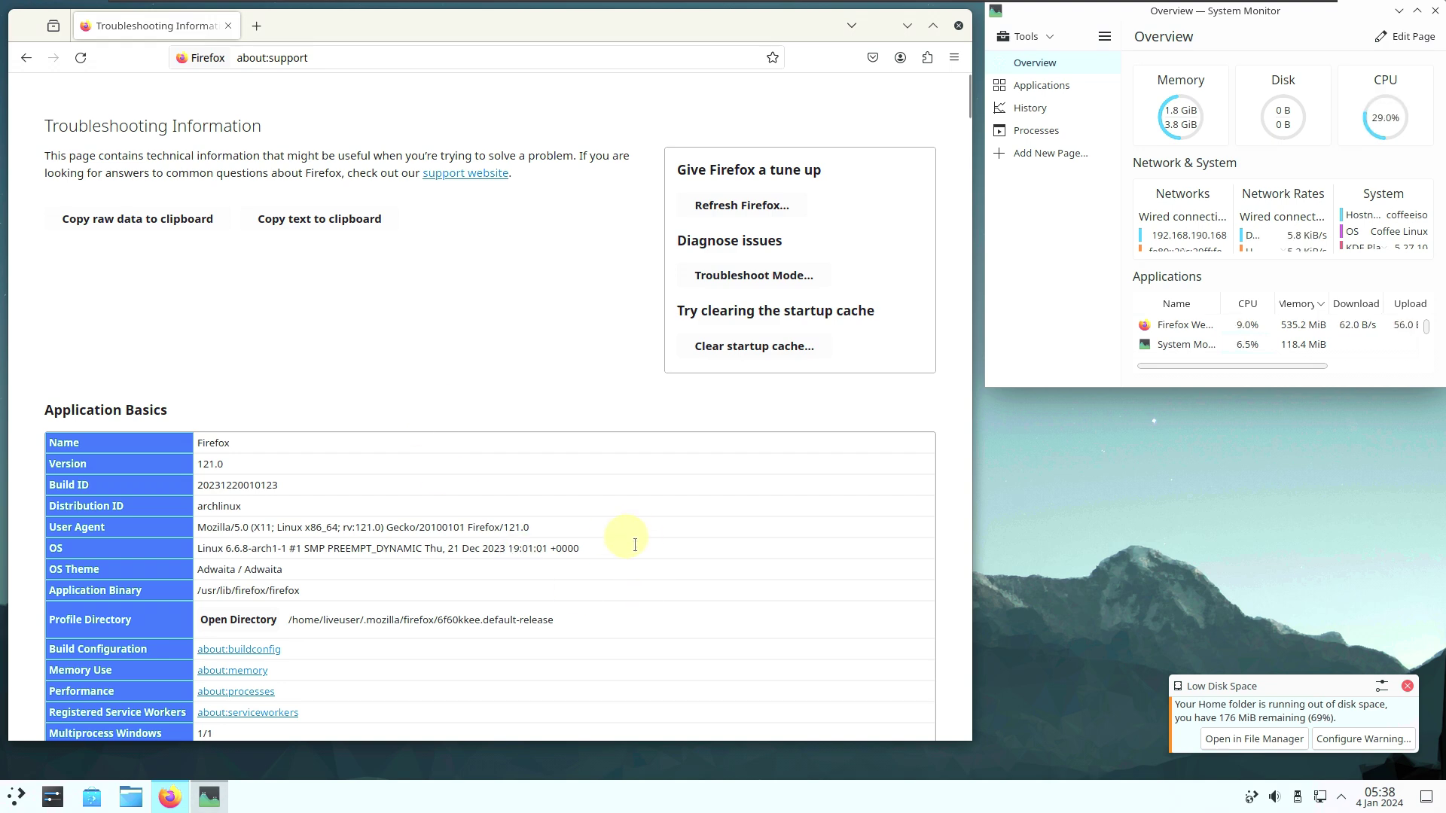
{"action": "scroll", "coordinate": [635, 544], "scroll_direction": "down", "scroll_amount": 2}
{"action": "scroll", "coordinate": [635, 545], "scroll_direction": "up", "scroll_amount": 2}
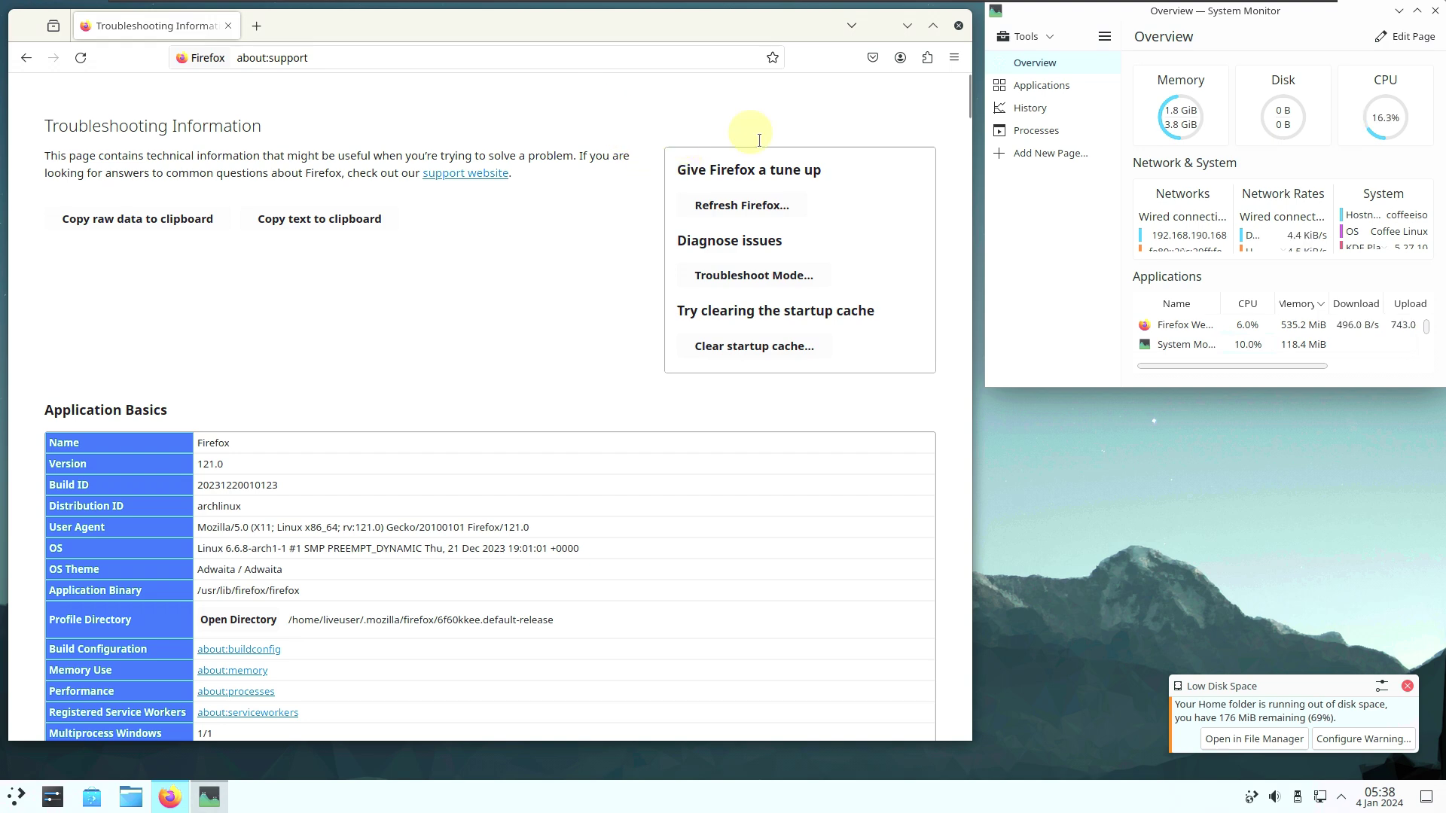
Open the project's GitHub link from About this System in System Settings, and close System Settings.
{"action": "left_click", "coordinate": [16, 796]}
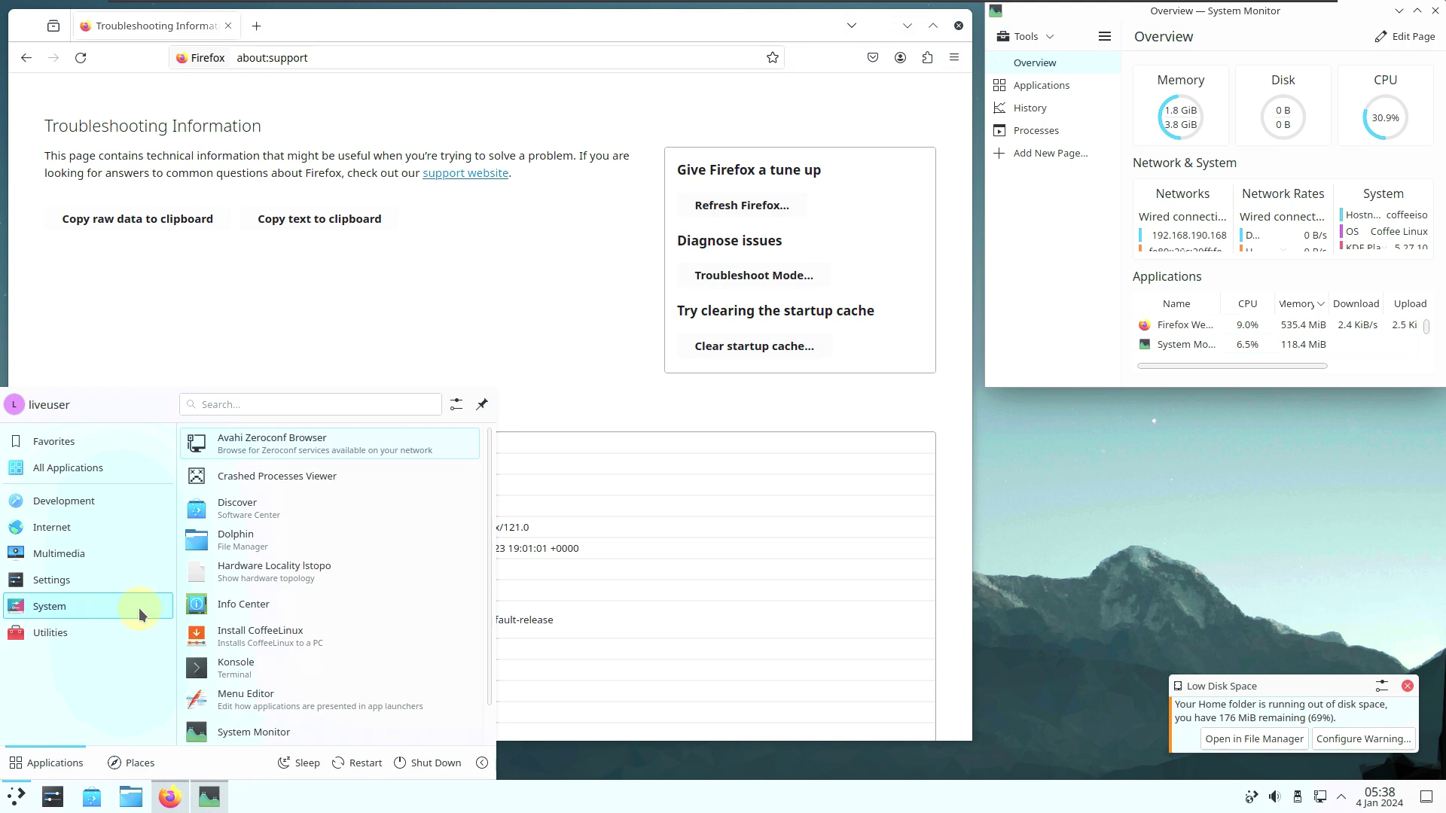
{"action": "mouse_move", "coordinate": [126, 589]}
{"action": "left_click", "coordinate": [263, 506]}
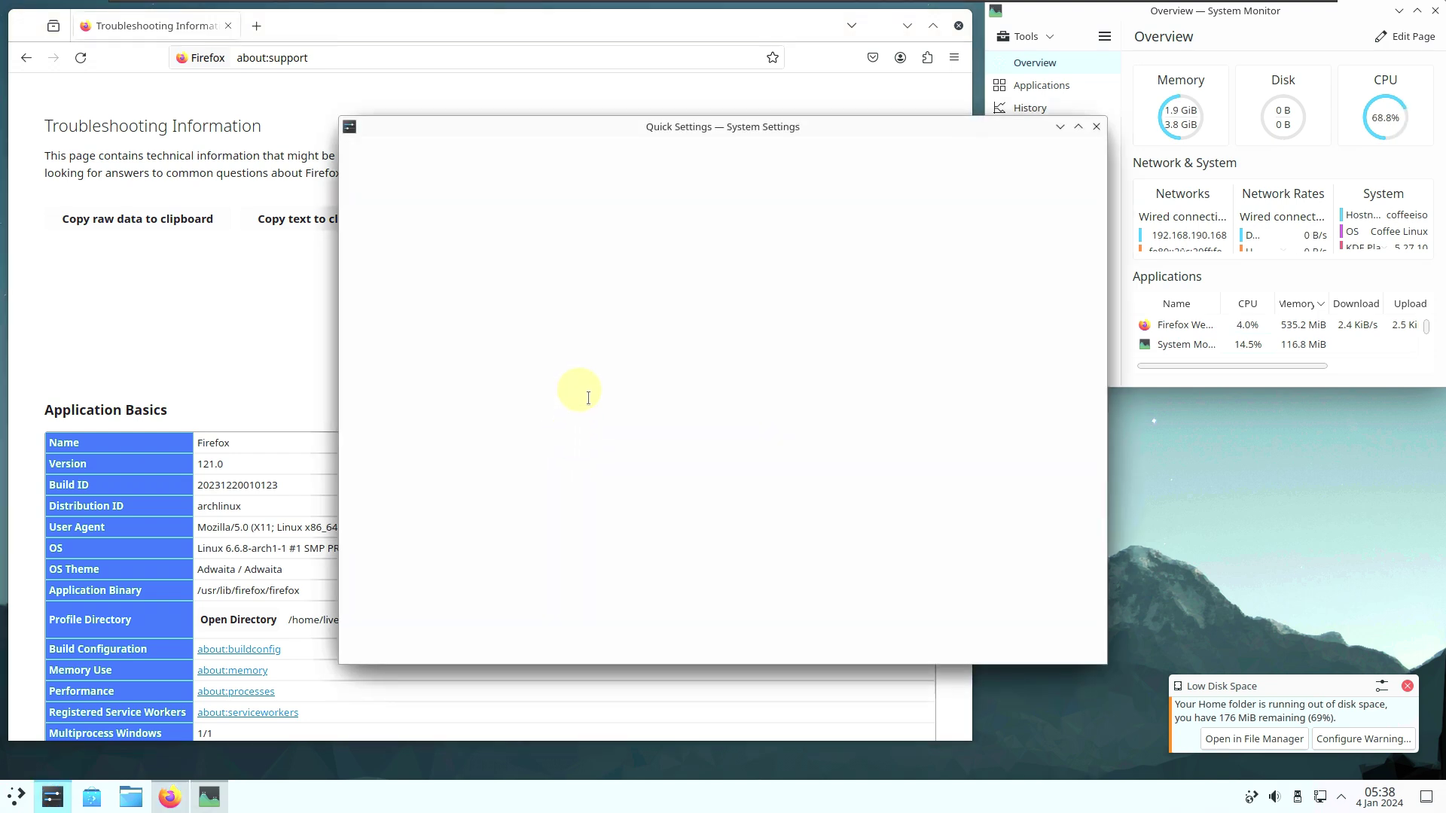
{"action": "scroll", "coordinate": [468, 422], "scroll_direction": "down", "scroll_amount": 5}
{"action": "left_click", "coordinate": [445, 619]}
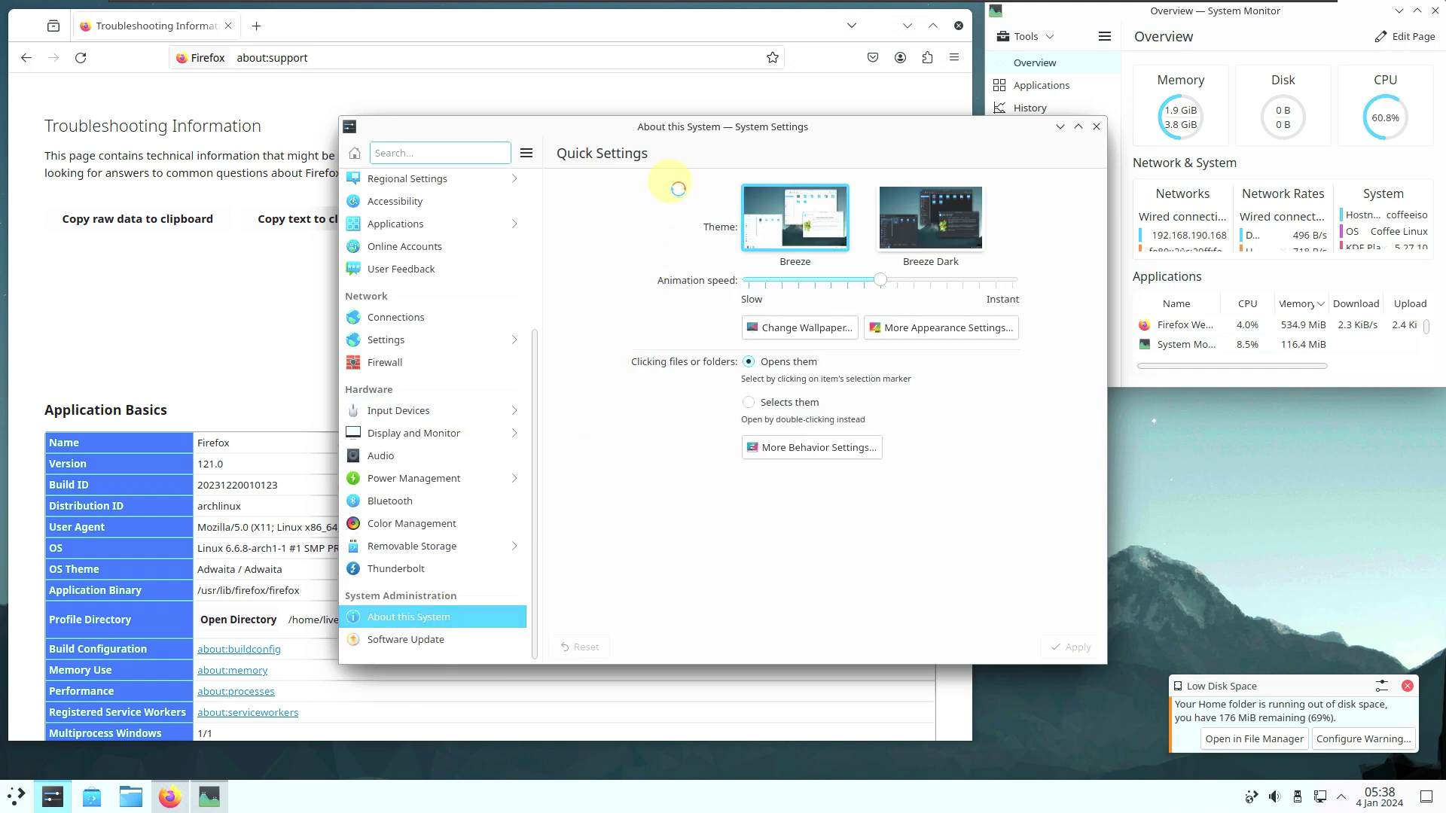
{"action": "left_click_drag", "start_coordinate": [726, 176], "coordinate": [828, 209]}
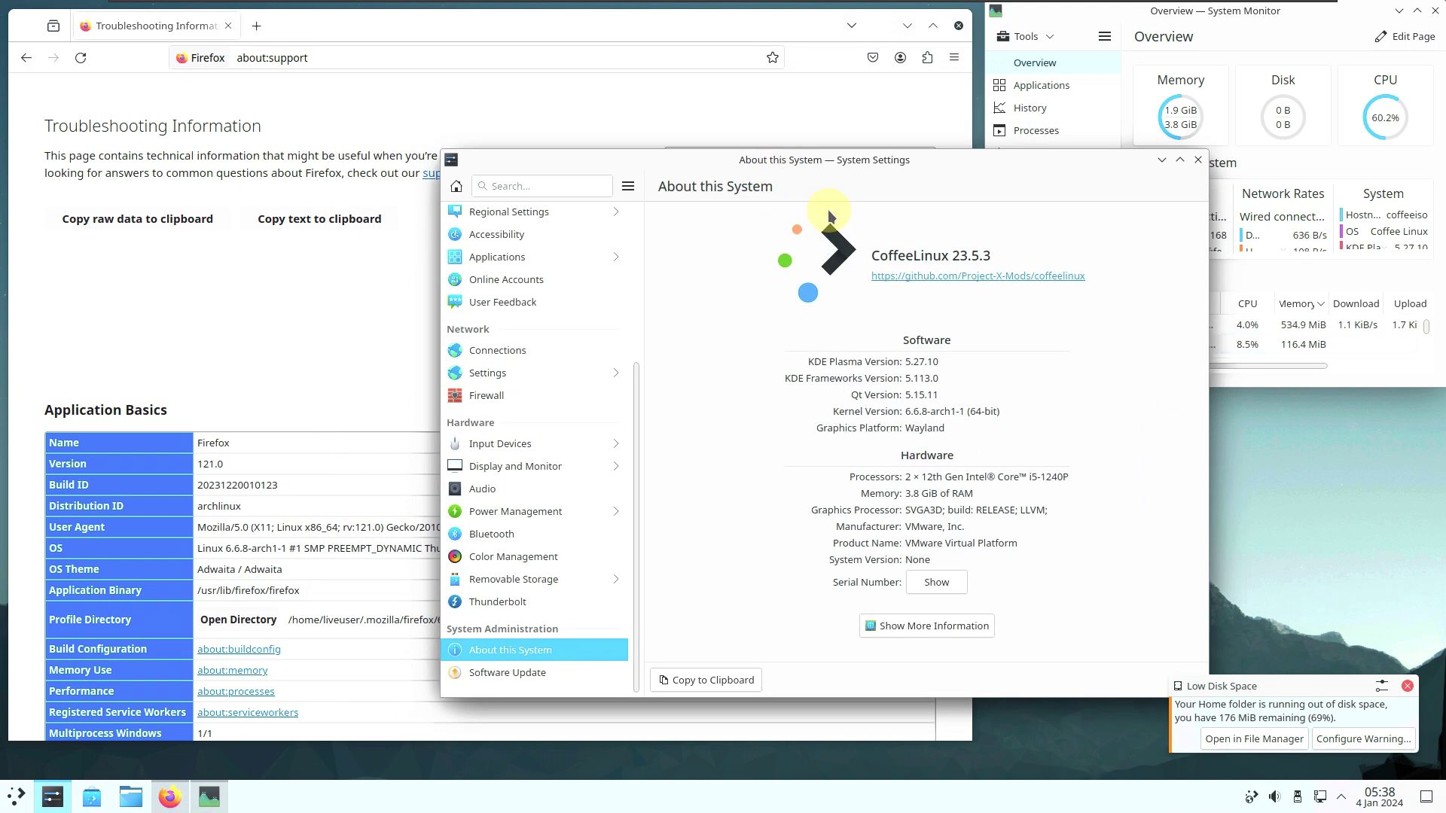
{"action": "left_click", "coordinate": [931, 277]}
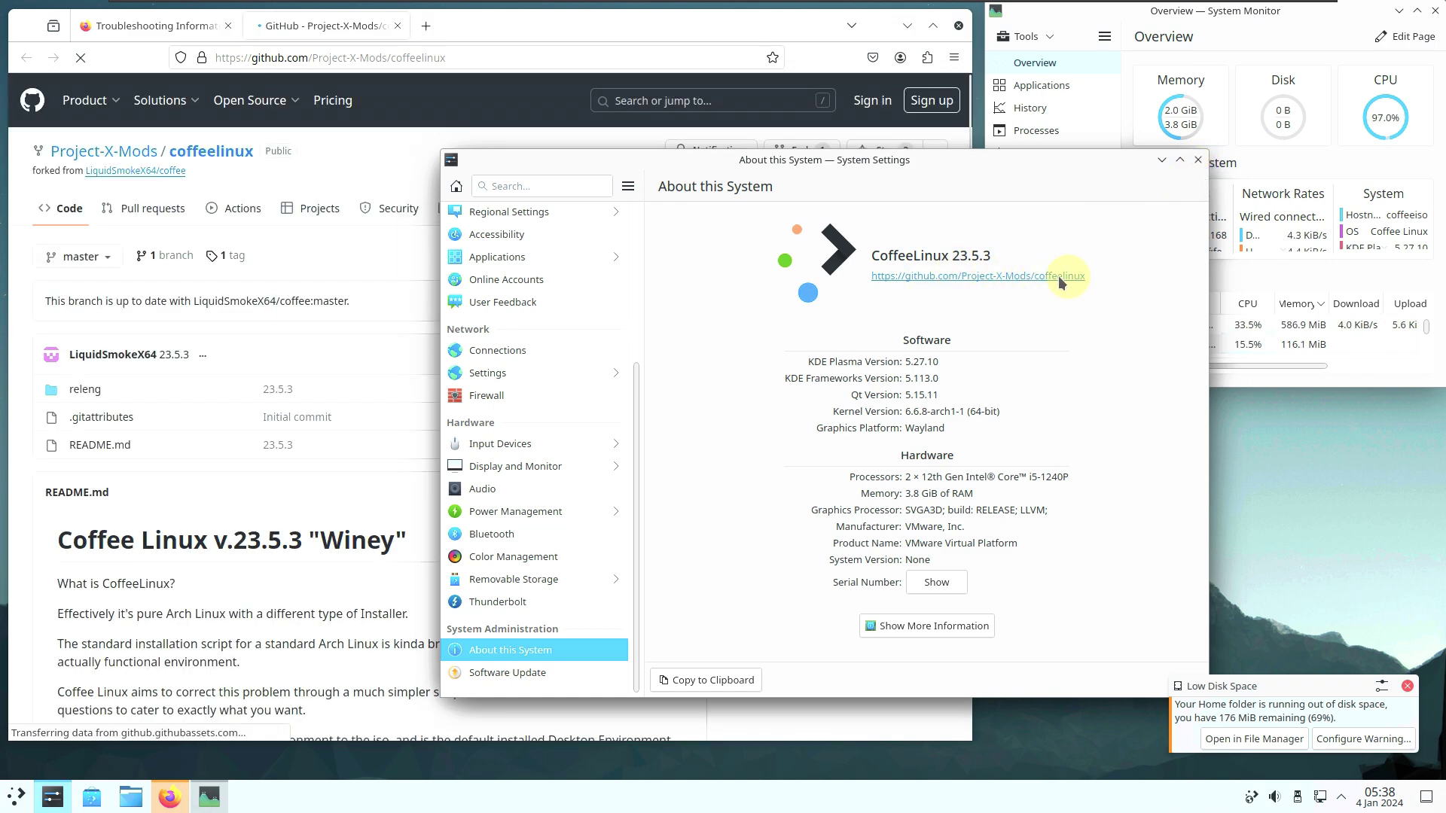
{"action": "left_click", "coordinate": [1197, 161]}
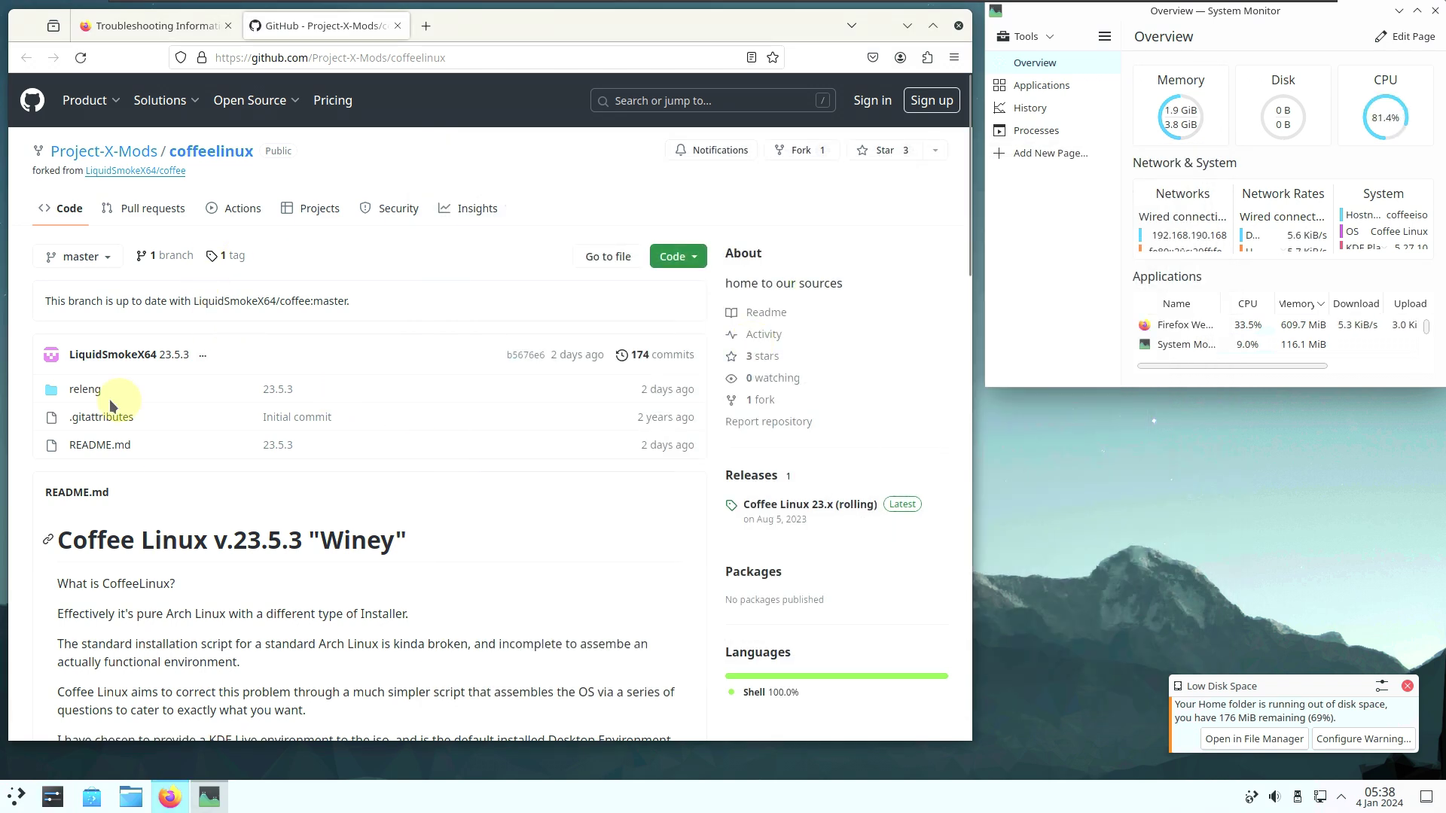
Read the coffeelinux repository's README, highlighting "pure Arch Linux with a different type of Installer" and reviewing the features, known issues and build instructions.
{"action": "scroll", "coordinate": [499, 394], "scroll_direction": "down", "scroll_amount": 4}
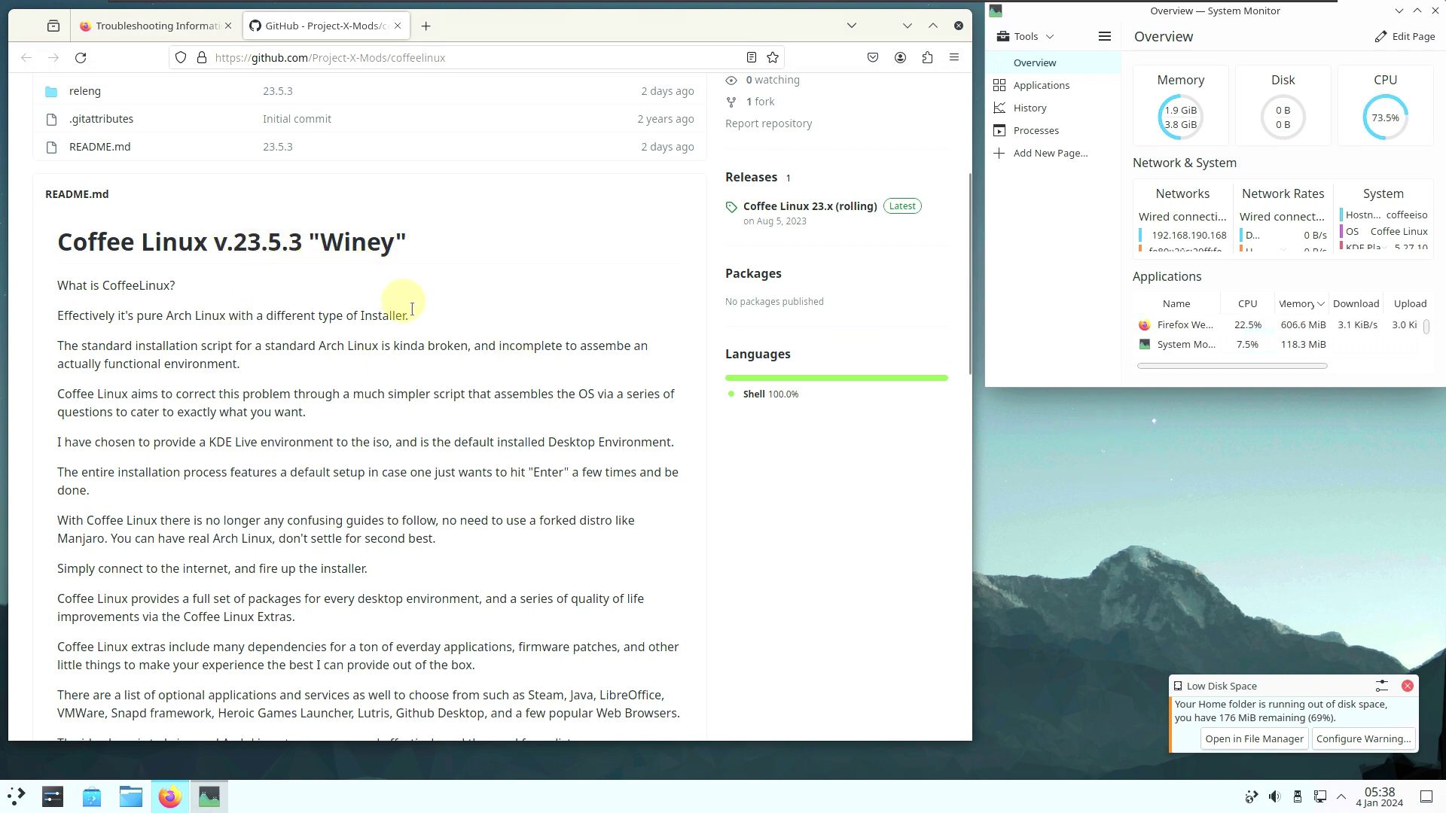
{"action": "left_click_drag", "start_coordinate": [428, 249], "coordinate": [290, 233]}
{"action": "left_click", "coordinate": [153, 313]}
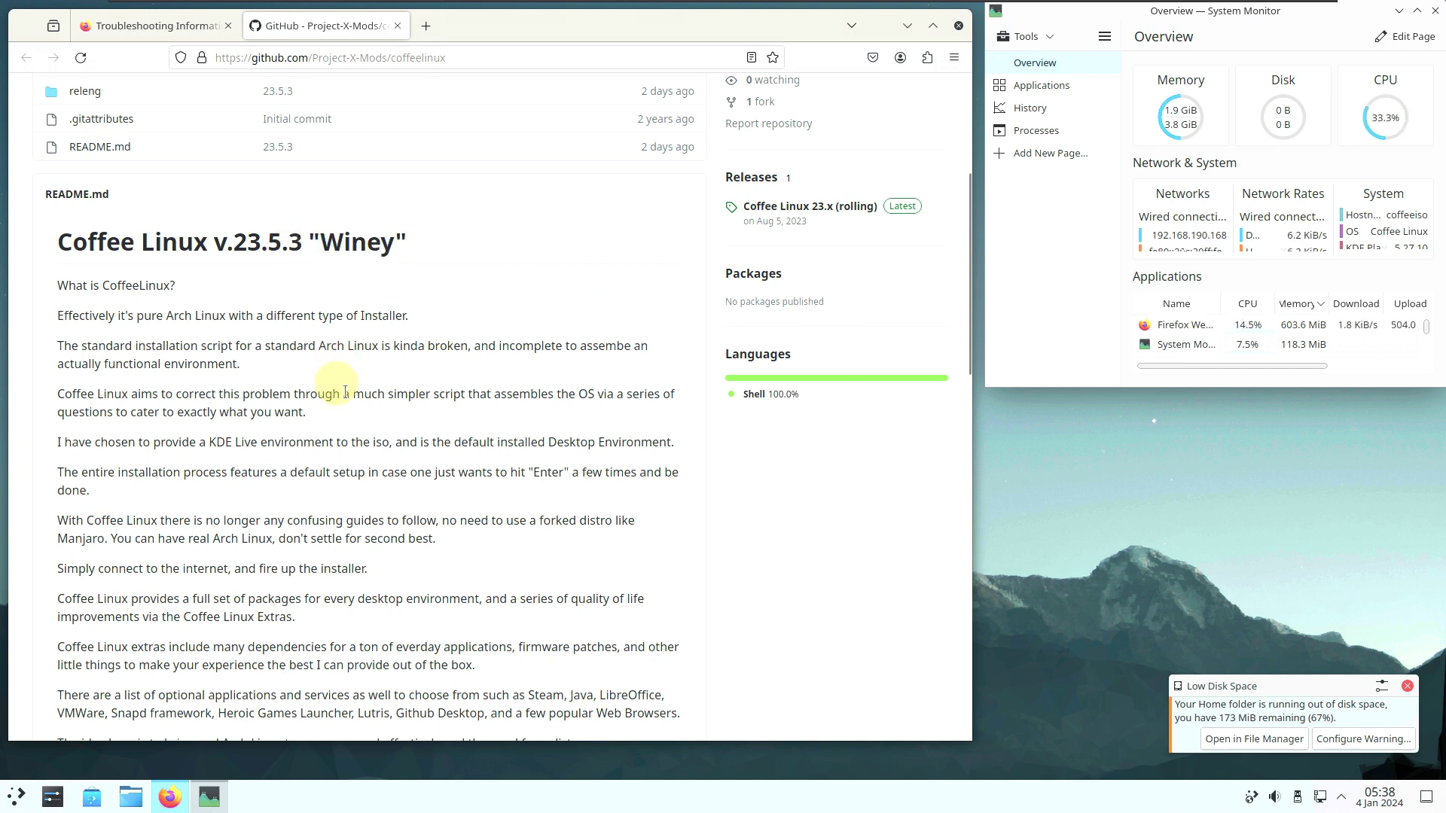
{"action": "left_click_drag", "start_coordinate": [134, 316], "coordinate": [407, 335]}
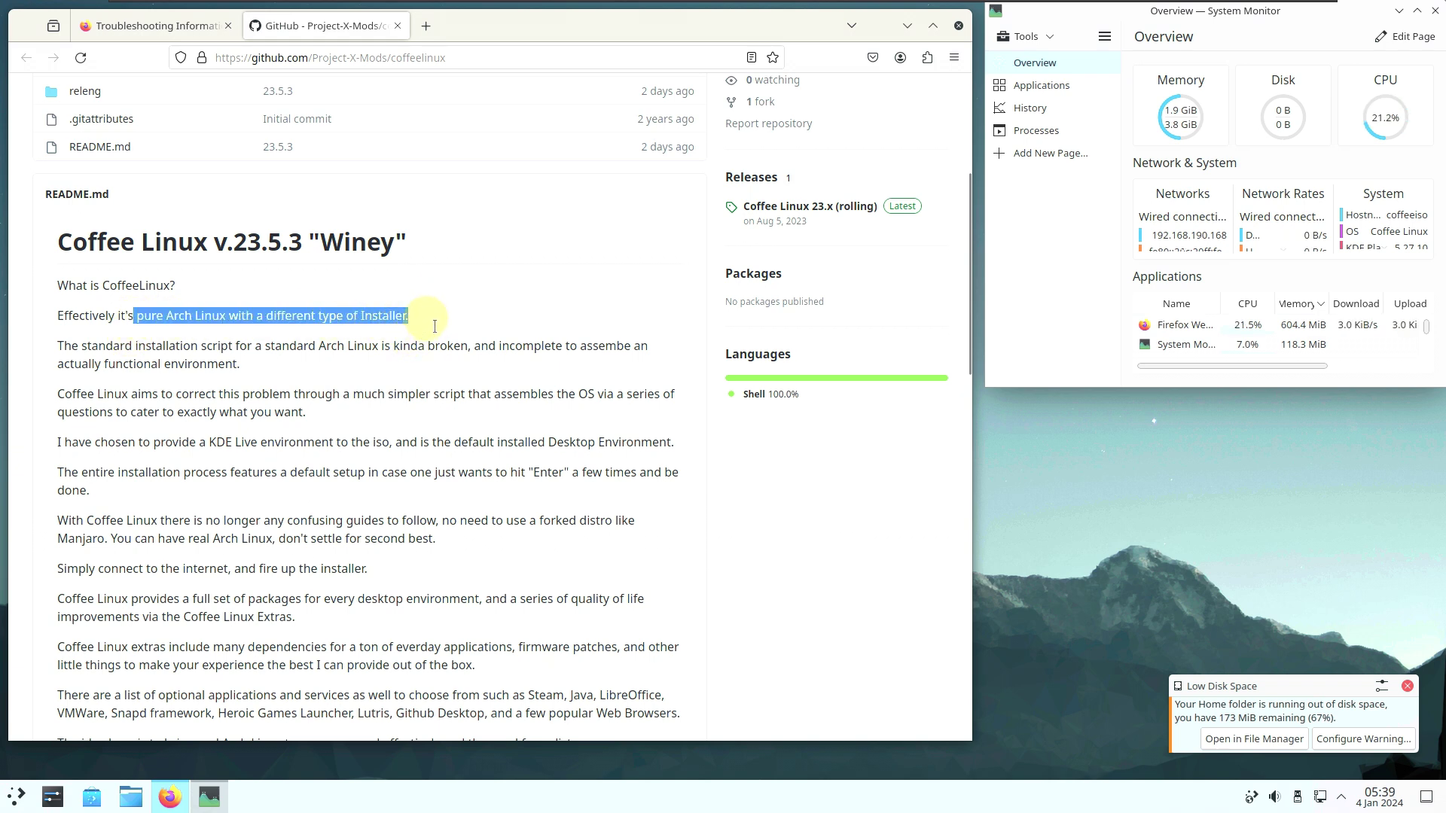
{"action": "scroll", "coordinate": [434, 326], "scroll_direction": "down", "scroll_amount": 2}
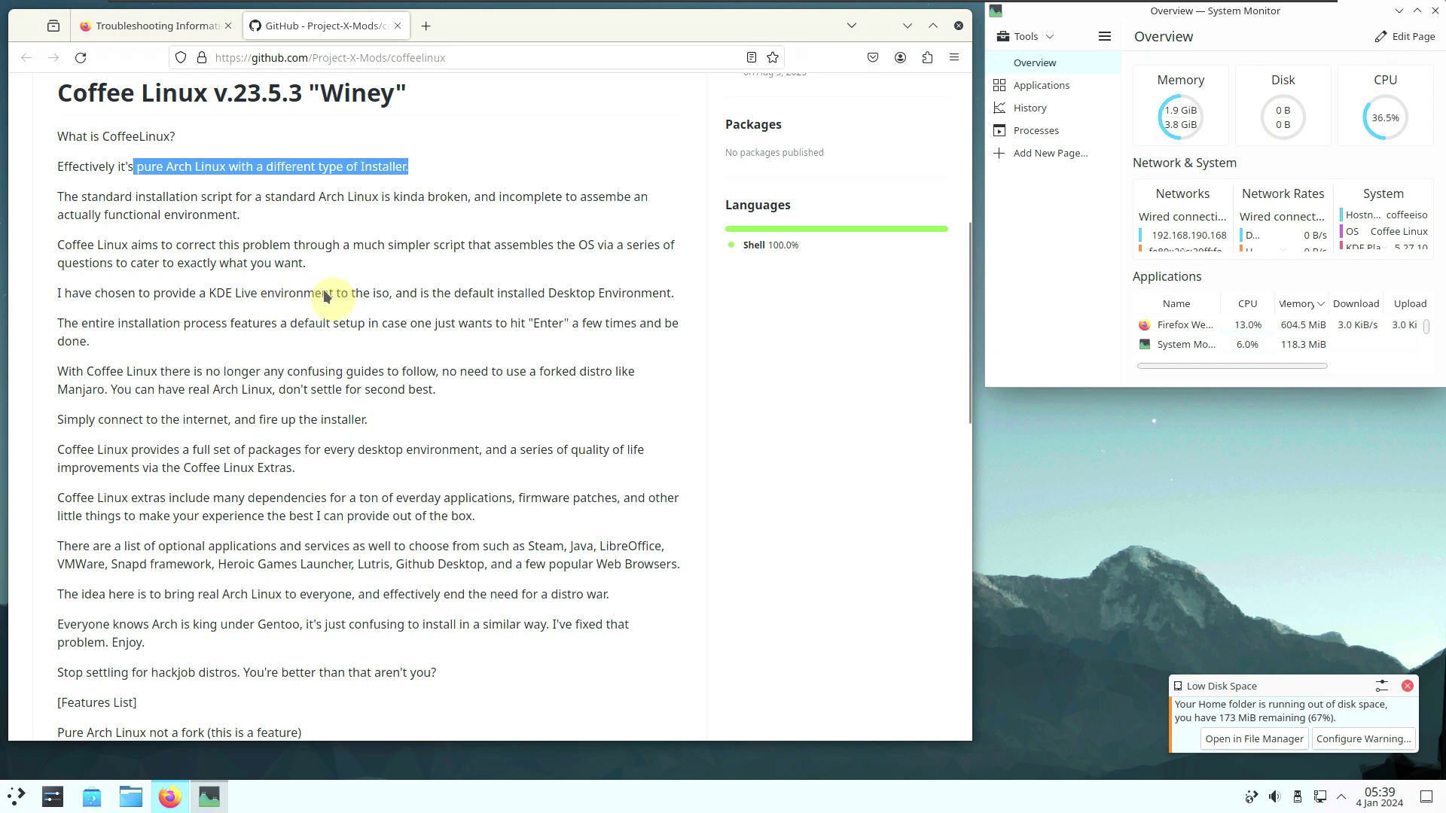
{"action": "scroll", "coordinate": [379, 367], "scroll_direction": "down", "scroll_amount": 6}
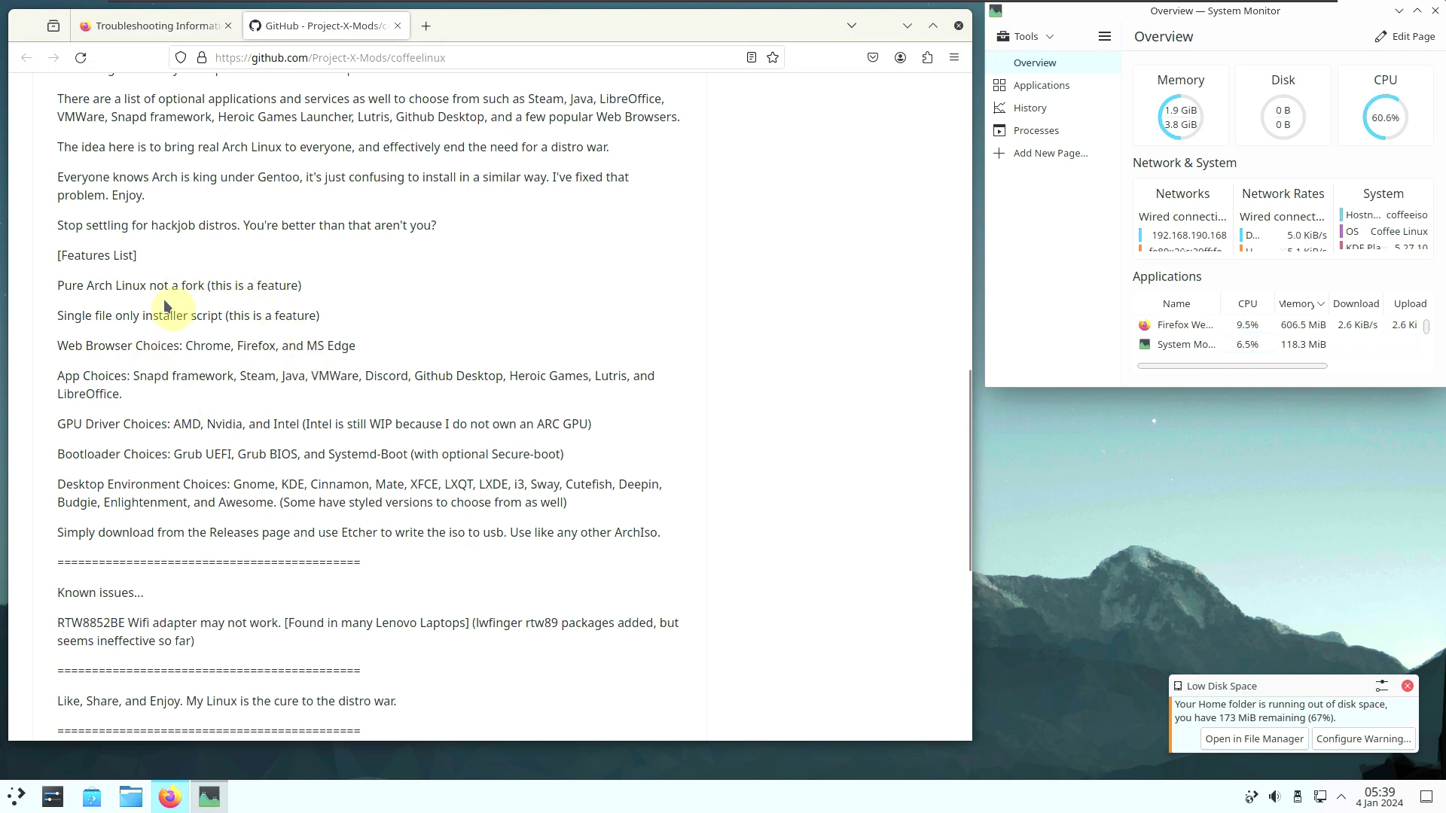
{"action": "scroll", "coordinate": [210, 467], "scroll_direction": "up", "scroll_amount": 3}
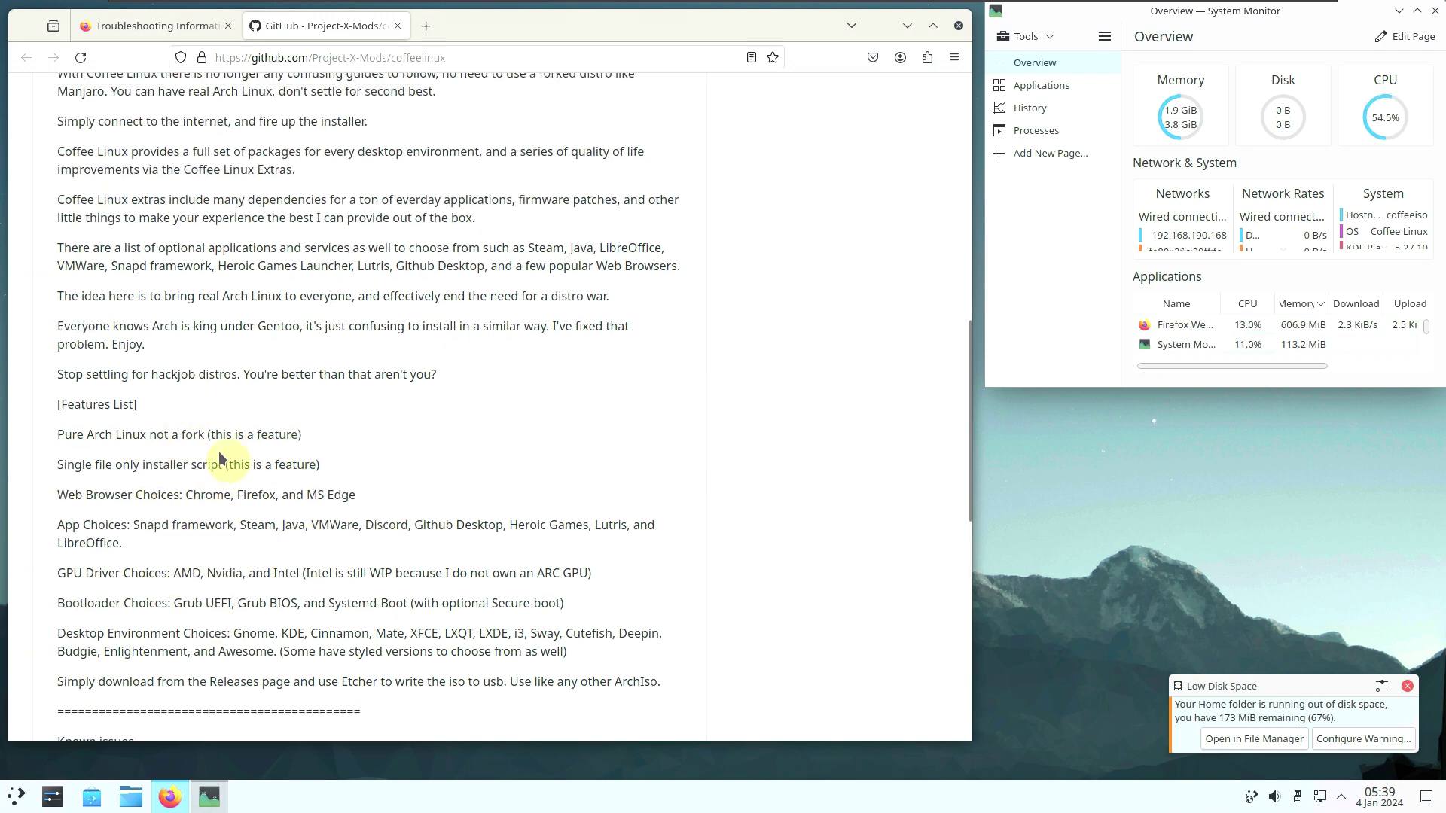
{"action": "scroll", "coordinate": [463, 426], "scroll_direction": "up", "scroll_amount": 10}
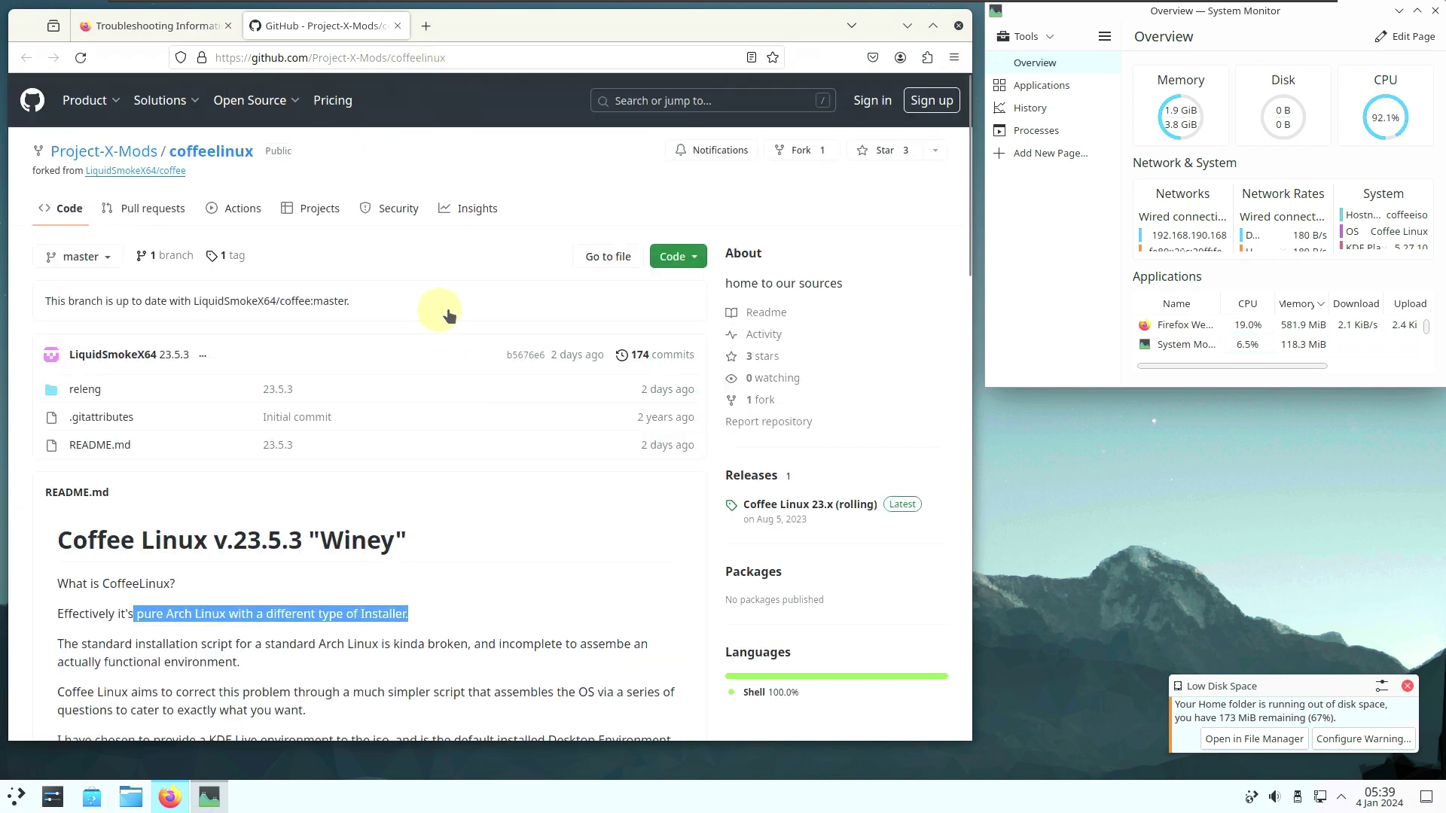
{"action": "scroll", "coordinate": [448, 320], "scroll_direction": "down", "scroll_amount": 8}
{"action": "scroll", "coordinate": [448, 325], "scroll_direction": "down", "scroll_amount": 20}
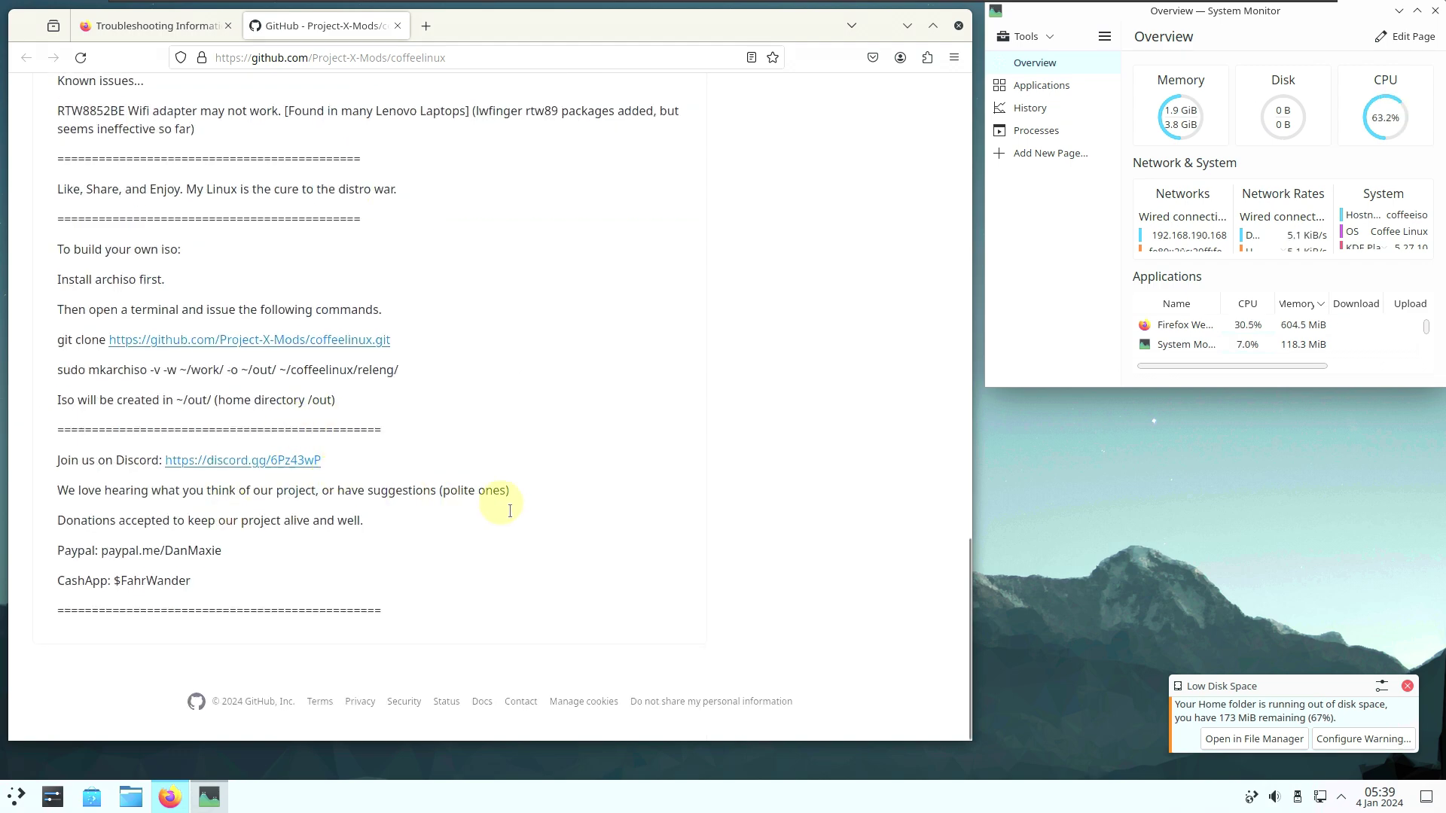
Open the Coffee Linux 23.x (rolling) release page, close the Troubleshooting Information tab, and view the release notes and assets.
{"action": "scroll", "coordinate": [326, 420], "scroll_direction": "up", "scroll_amount": 20}
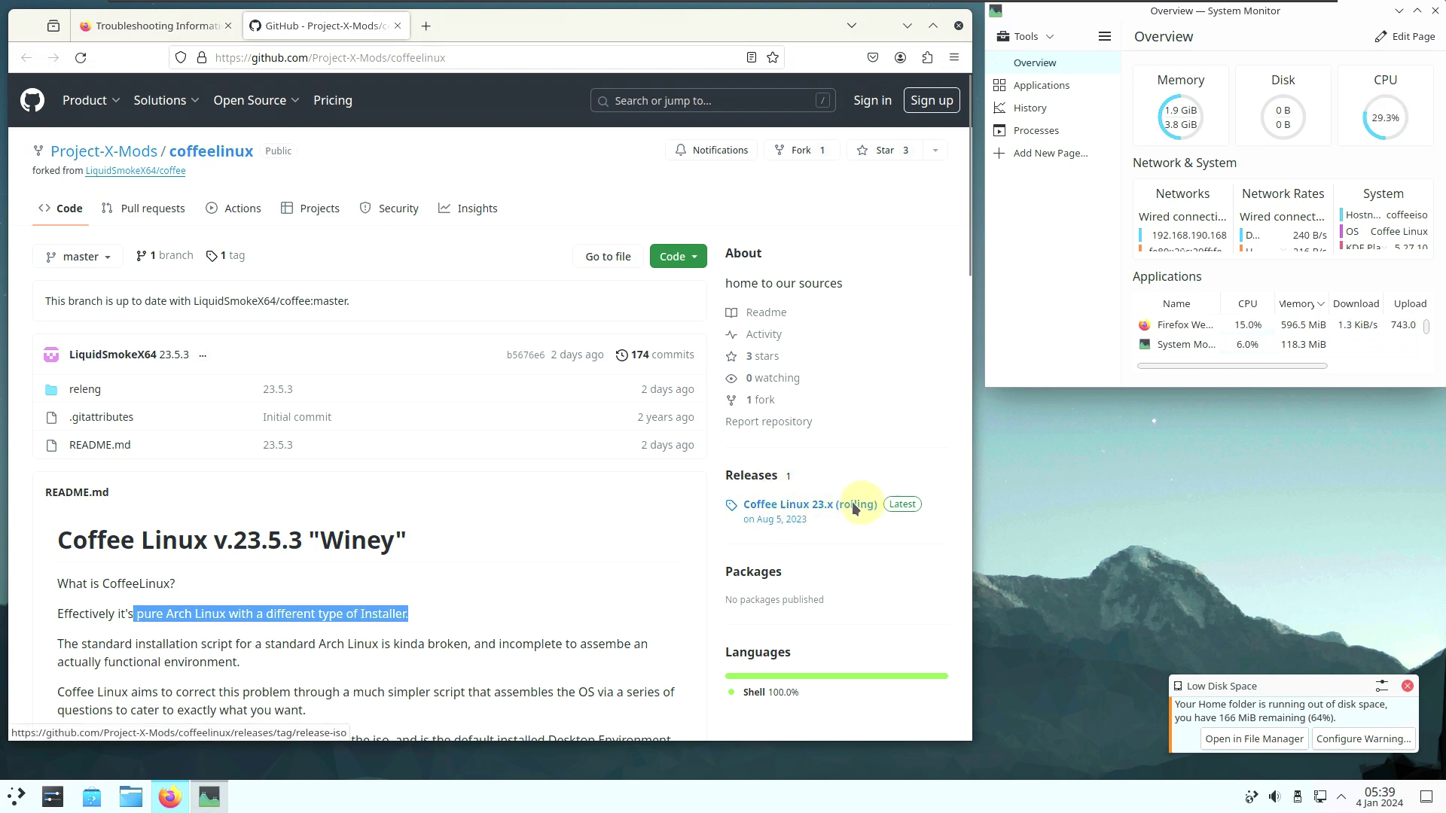
{"action": "left_click", "coordinate": [783, 505]}
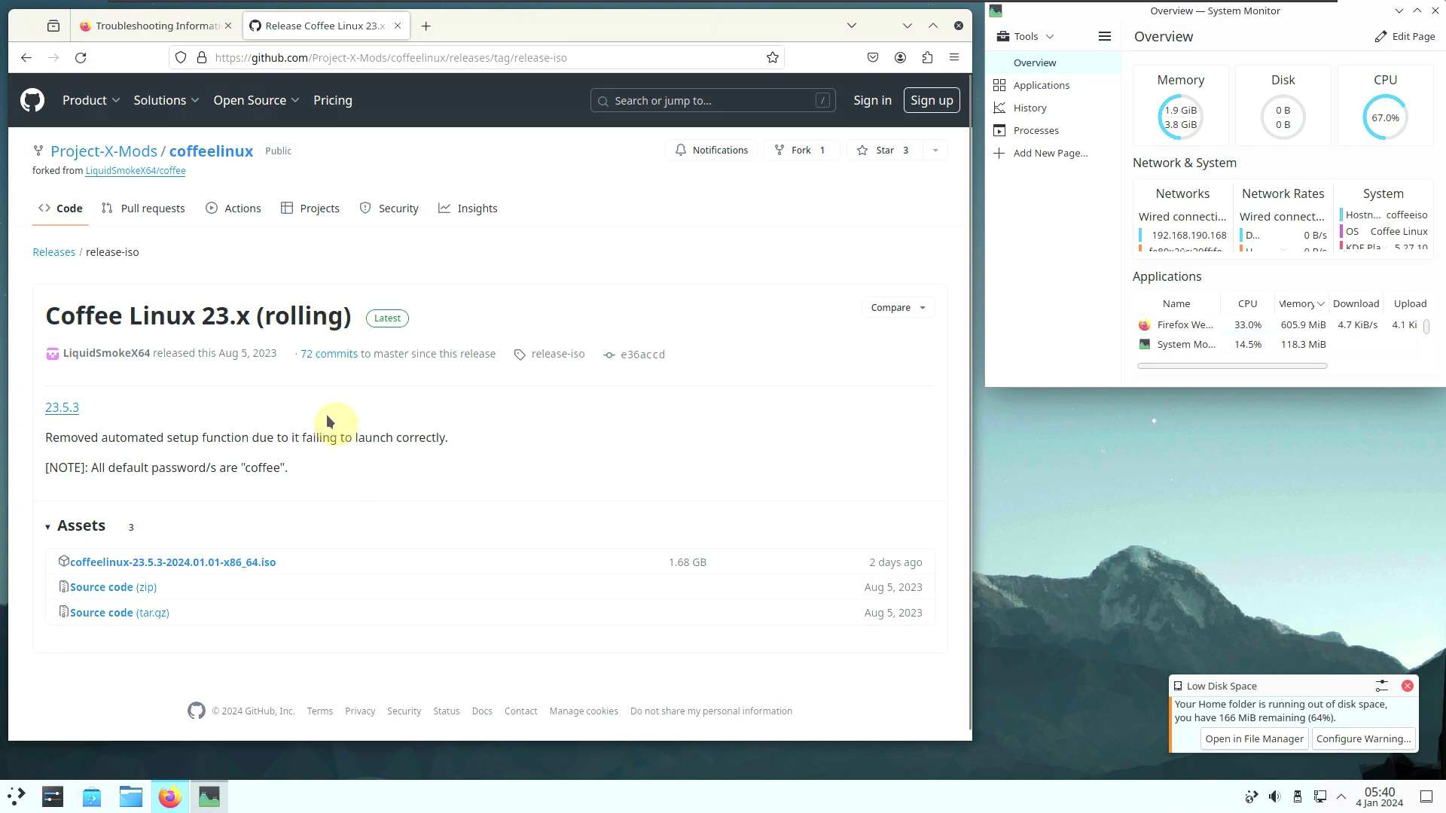
{"action": "left_click", "coordinate": [228, 26]}
{"action": "scroll", "coordinate": [324, 415], "scroll_direction": "down", "scroll_amount": 1}
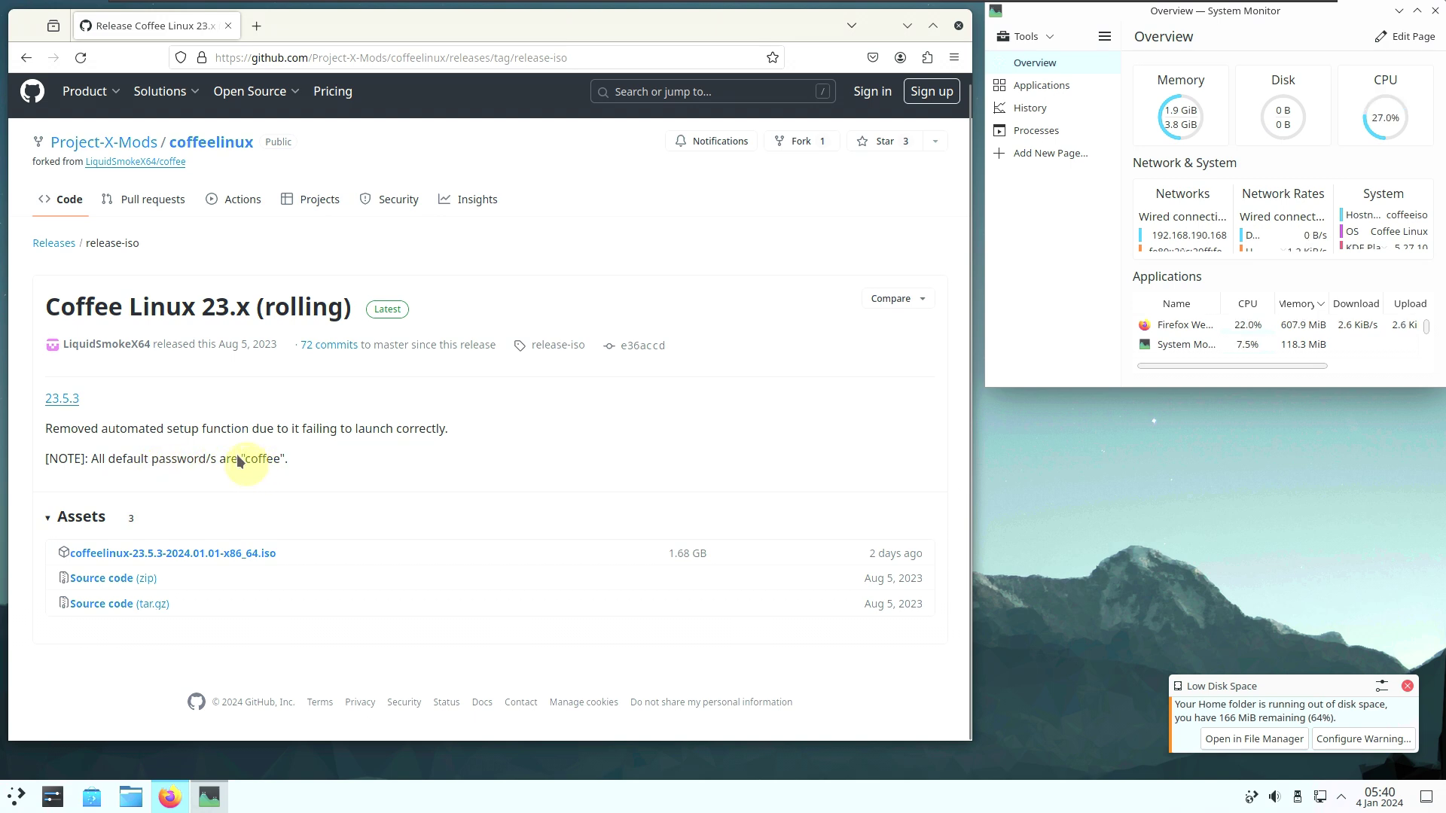
Try to download the coffeelinux-23.5.3-2024.01.01-x86_64.iso asset from the release page, and cancel the download.
{"action": "double_click", "coordinate": [260, 460]}
{"action": "left_click", "coordinate": [269, 511]}
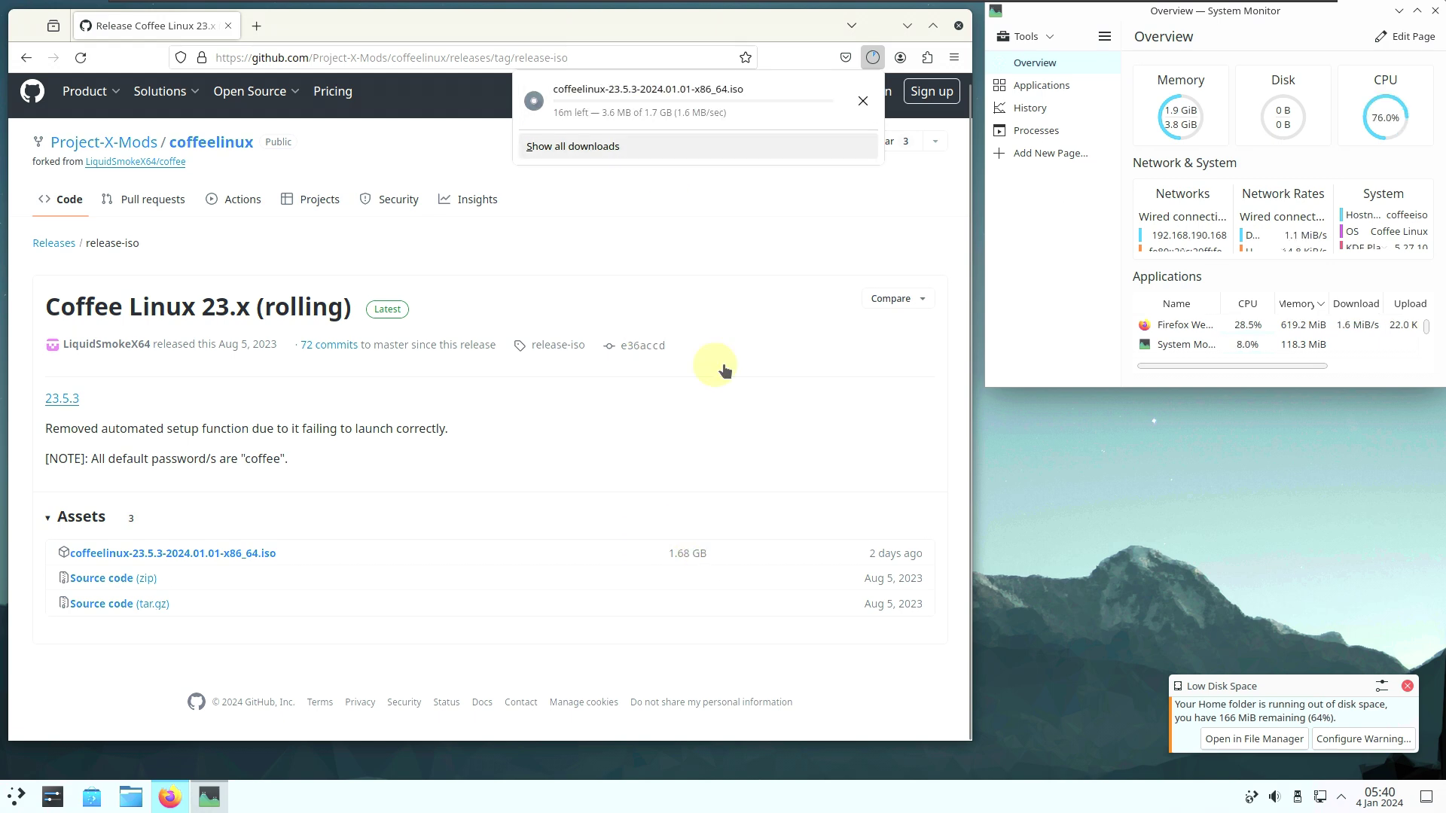
{"action": "left_click", "coordinate": [862, 101]}
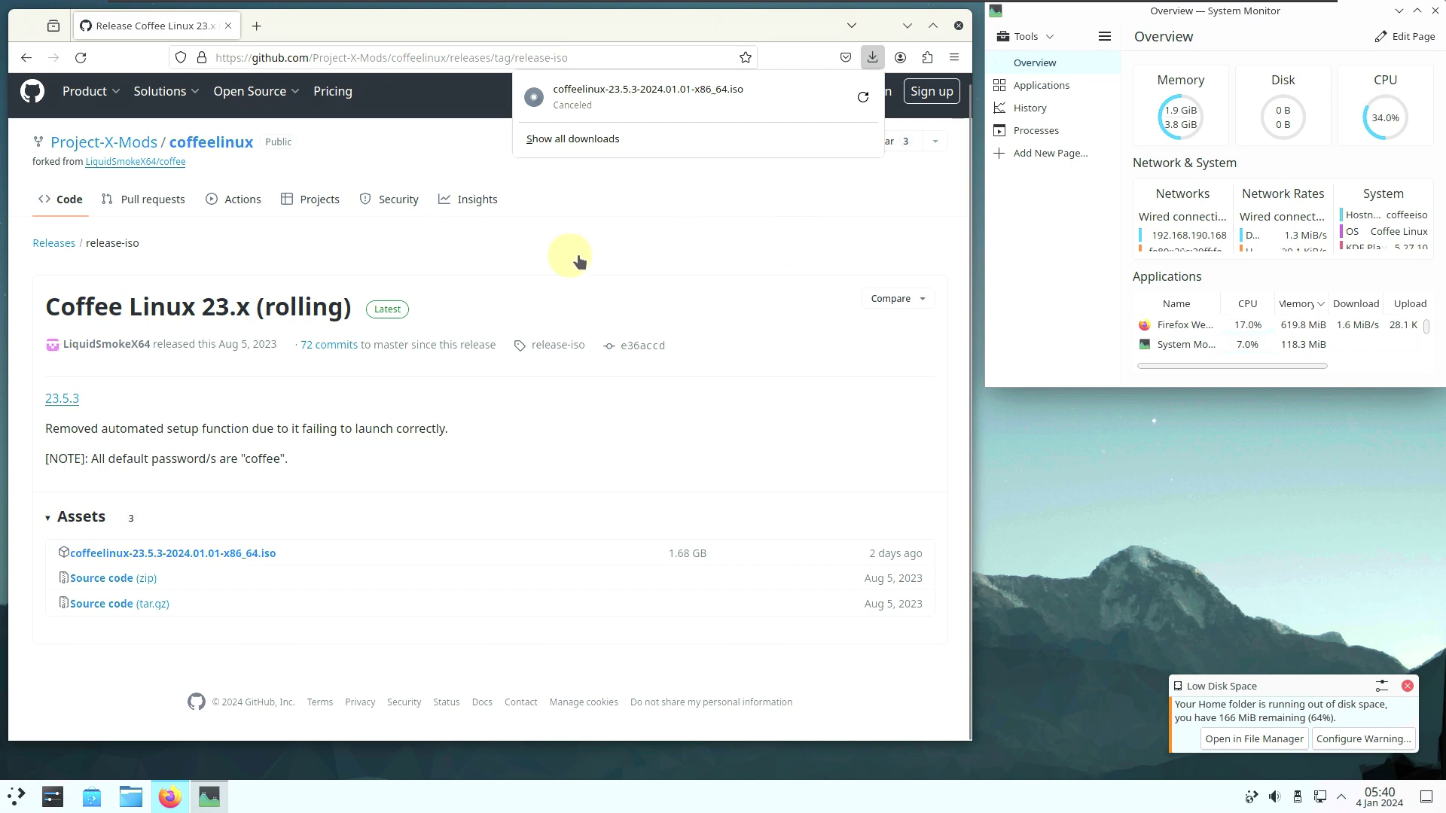
{"action": "left_click", "coordinate": [589, 233]}
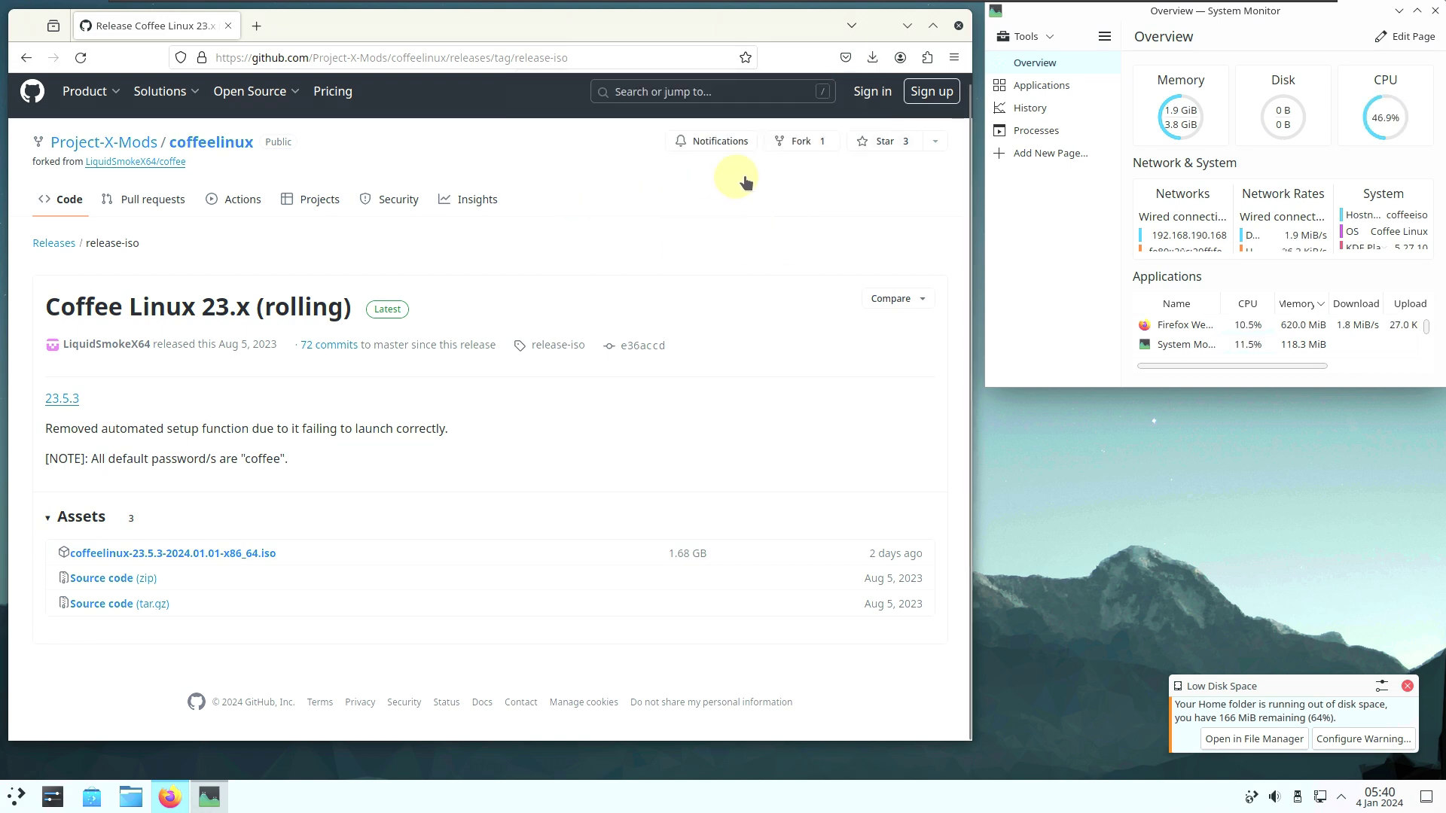
Close Firefox, and open a Konsole terminal enlarged to fill the space beside System Monitor.
{"action": "left_click", "coordinate": [959, 26]}
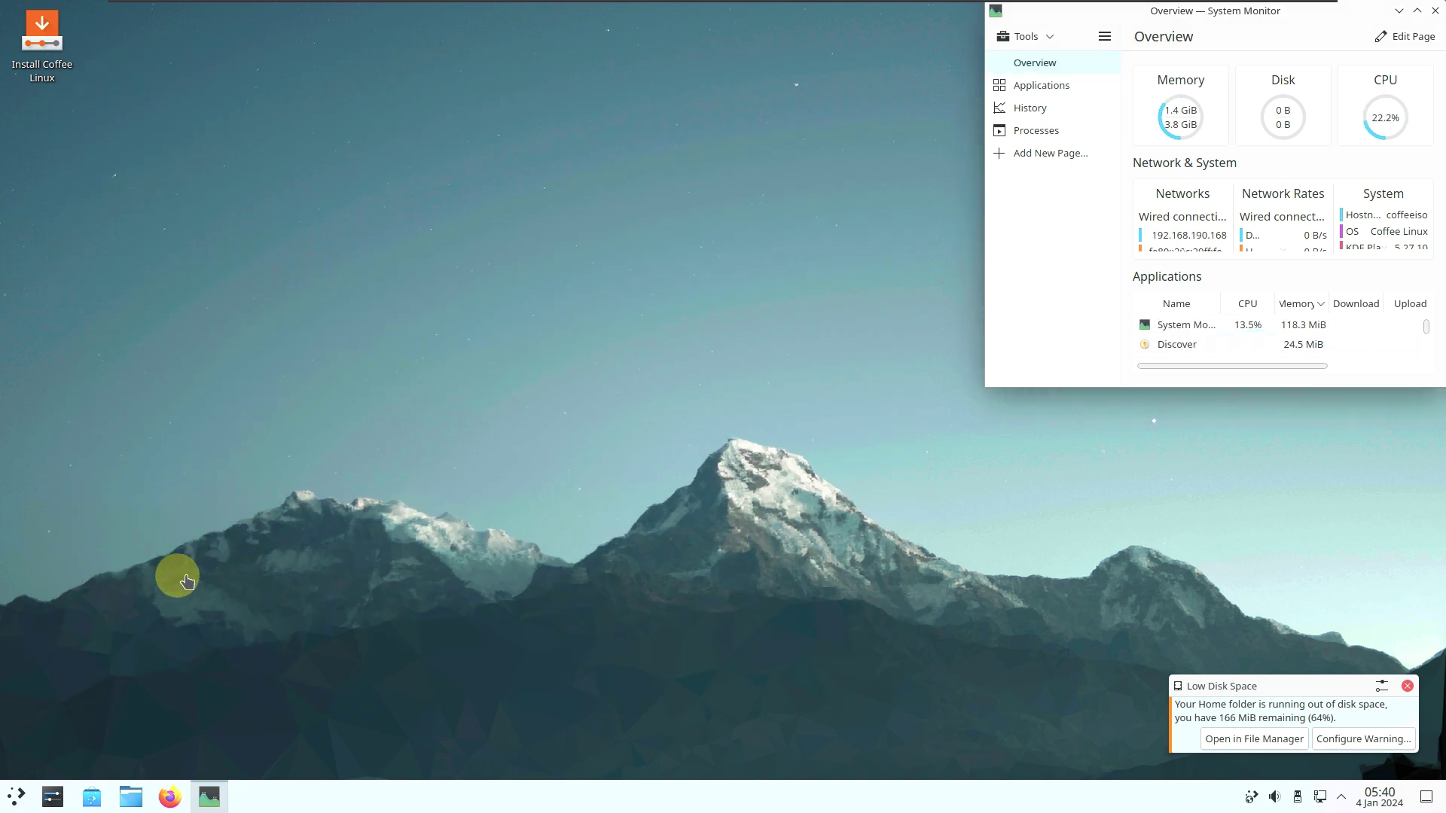
{"action": "left_click", "coordinate": [17, 797]}
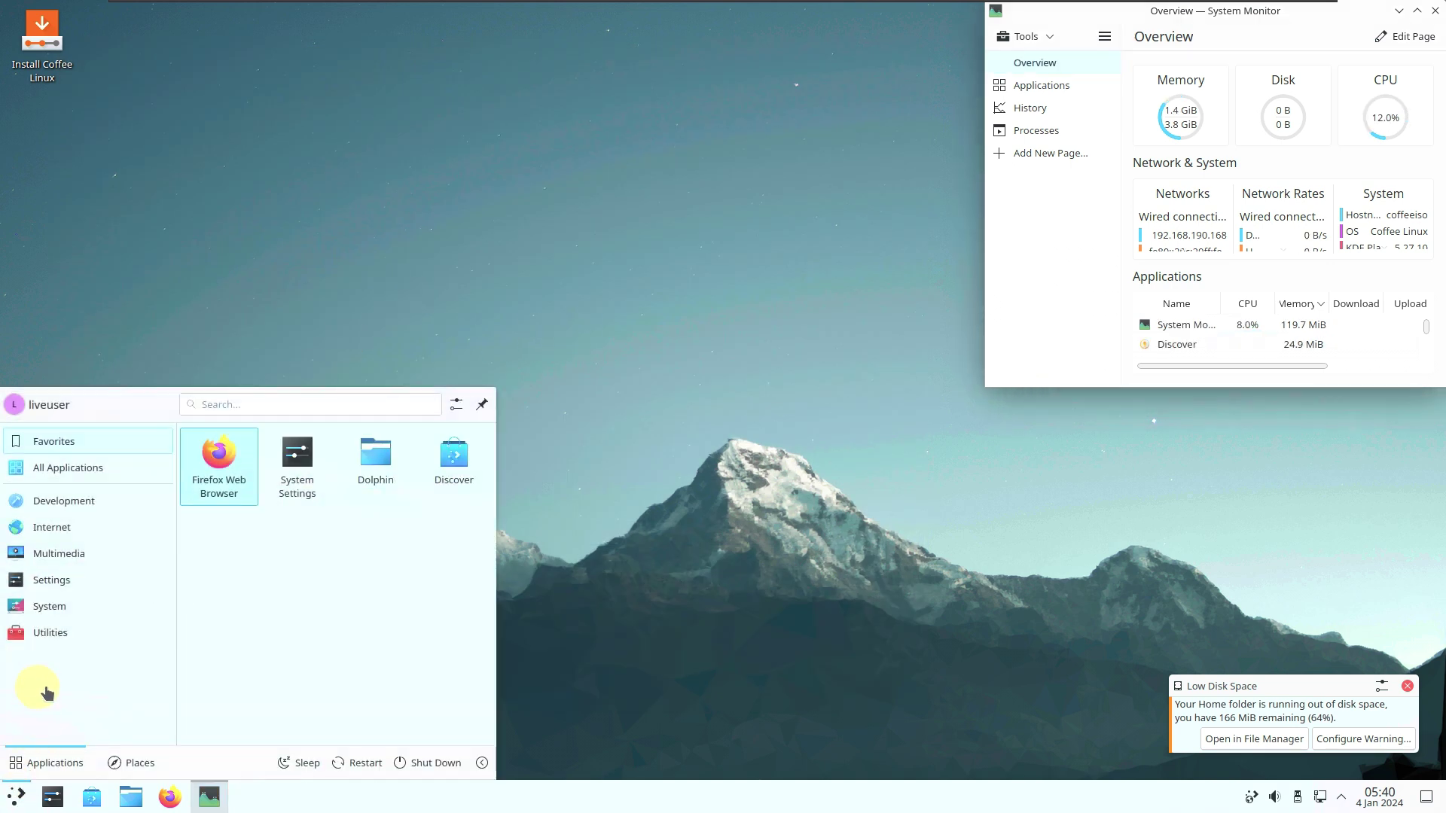
{"action": "left_click", "coordinate": [53, 634]}
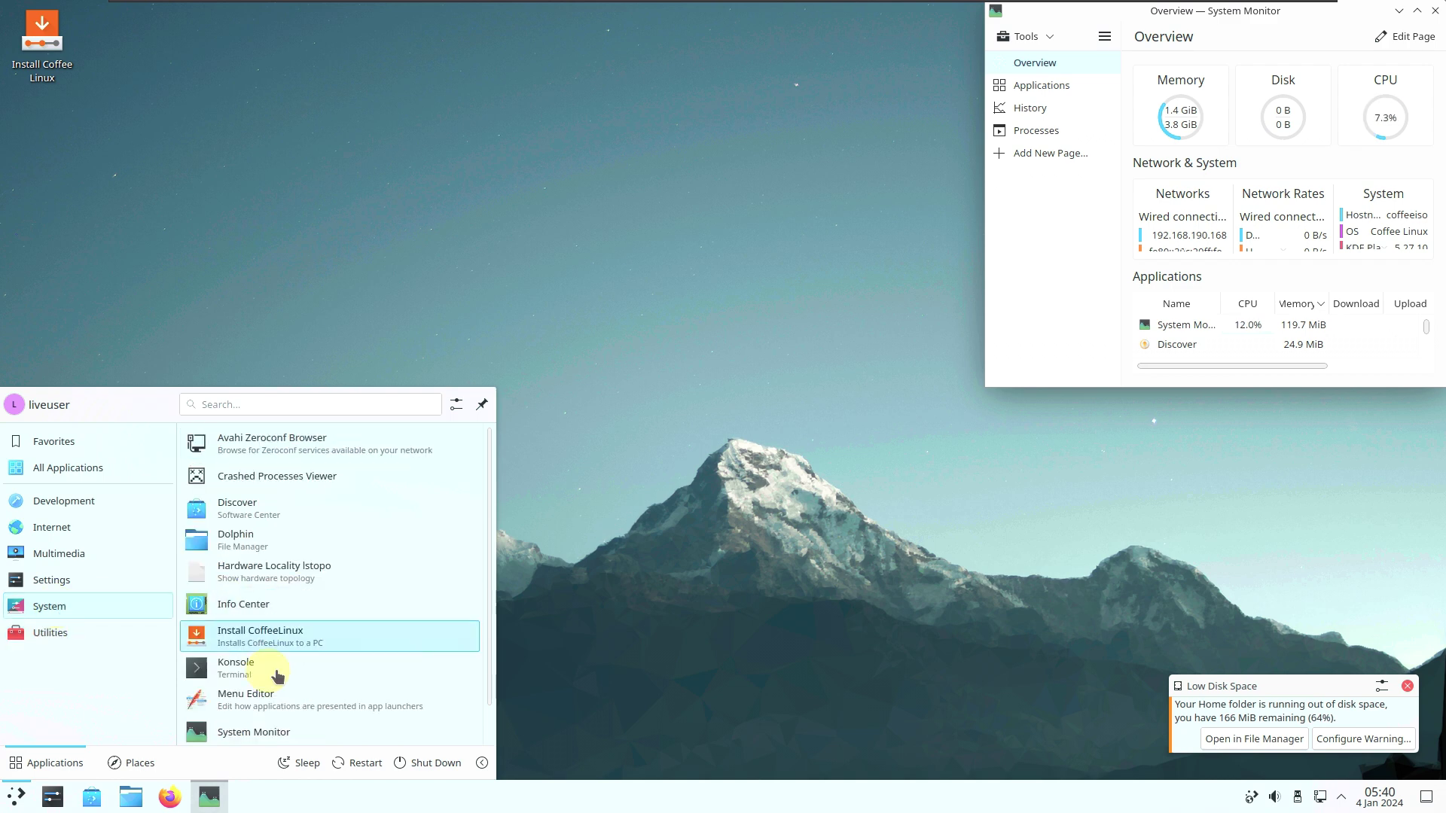
{"action": "left_click", "coordinate": [290, 682]}
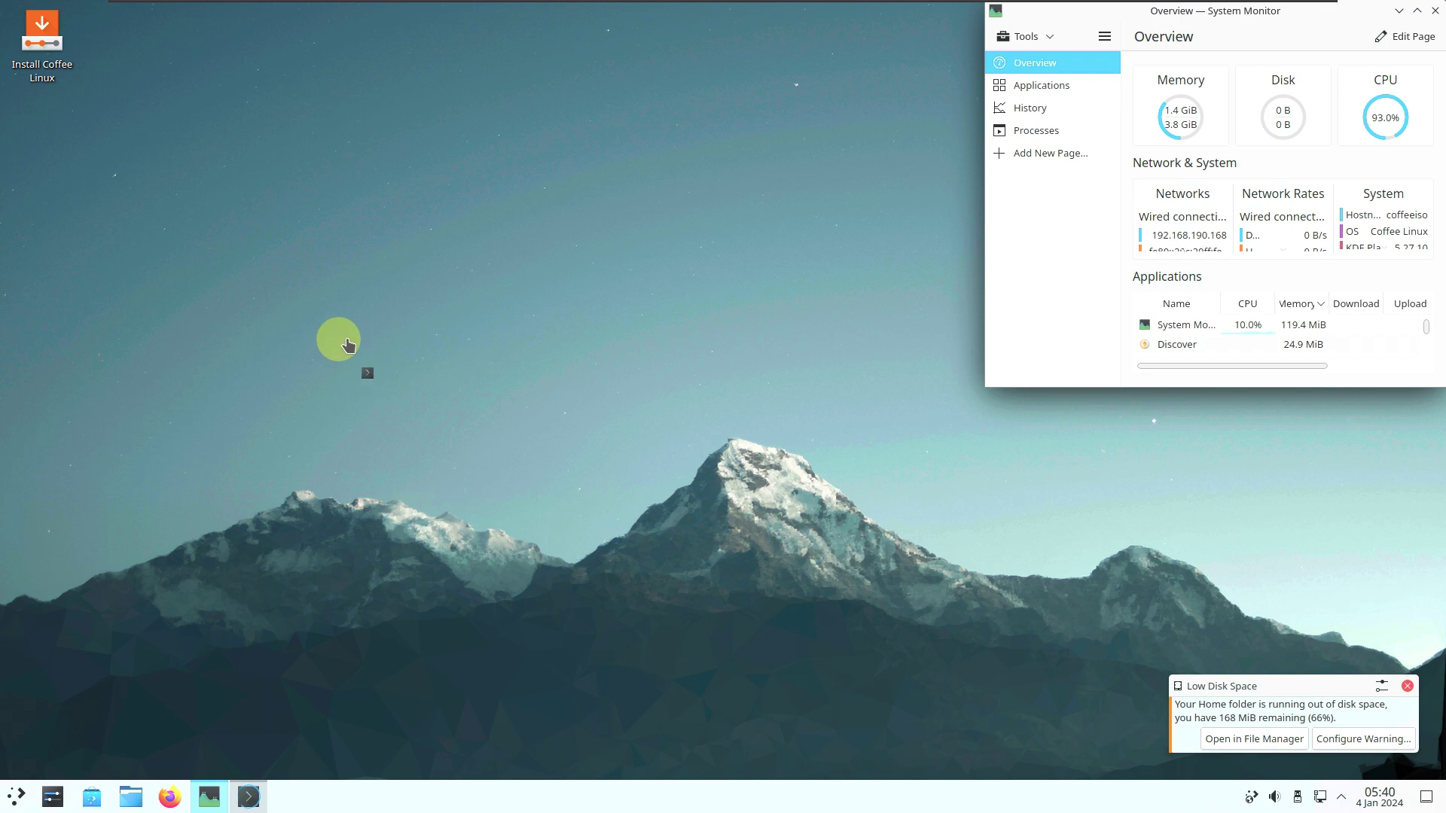
{"action": "left_click_drag", "start_coordinate": [552, 189], "coordinate": [171, 7]}
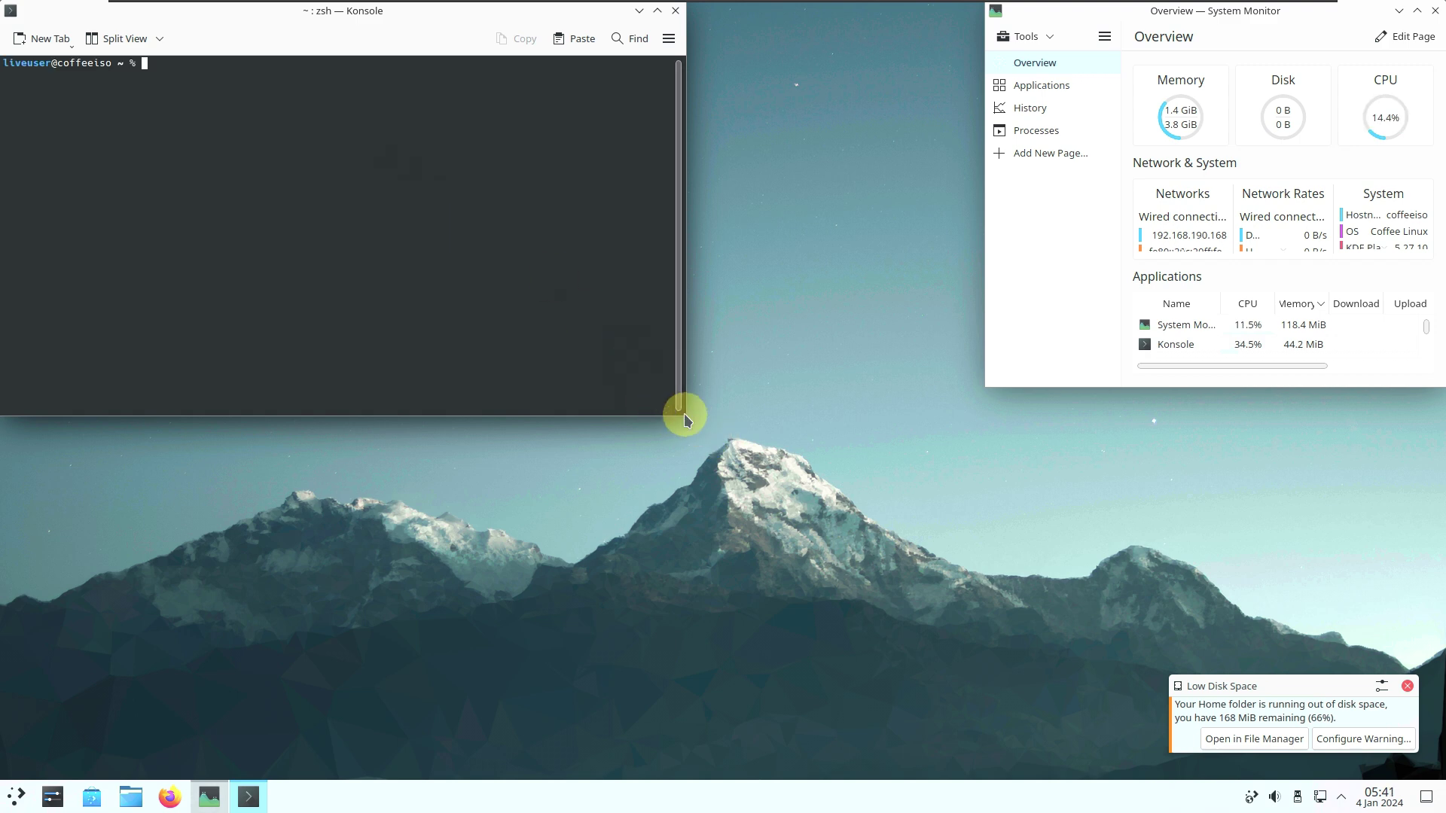
{"action": "left_click_drag", "start_coordinate": [687, 416], "coordinate": [967, 760]}
{"action": "left_click", "coordinate": [658, 446]}
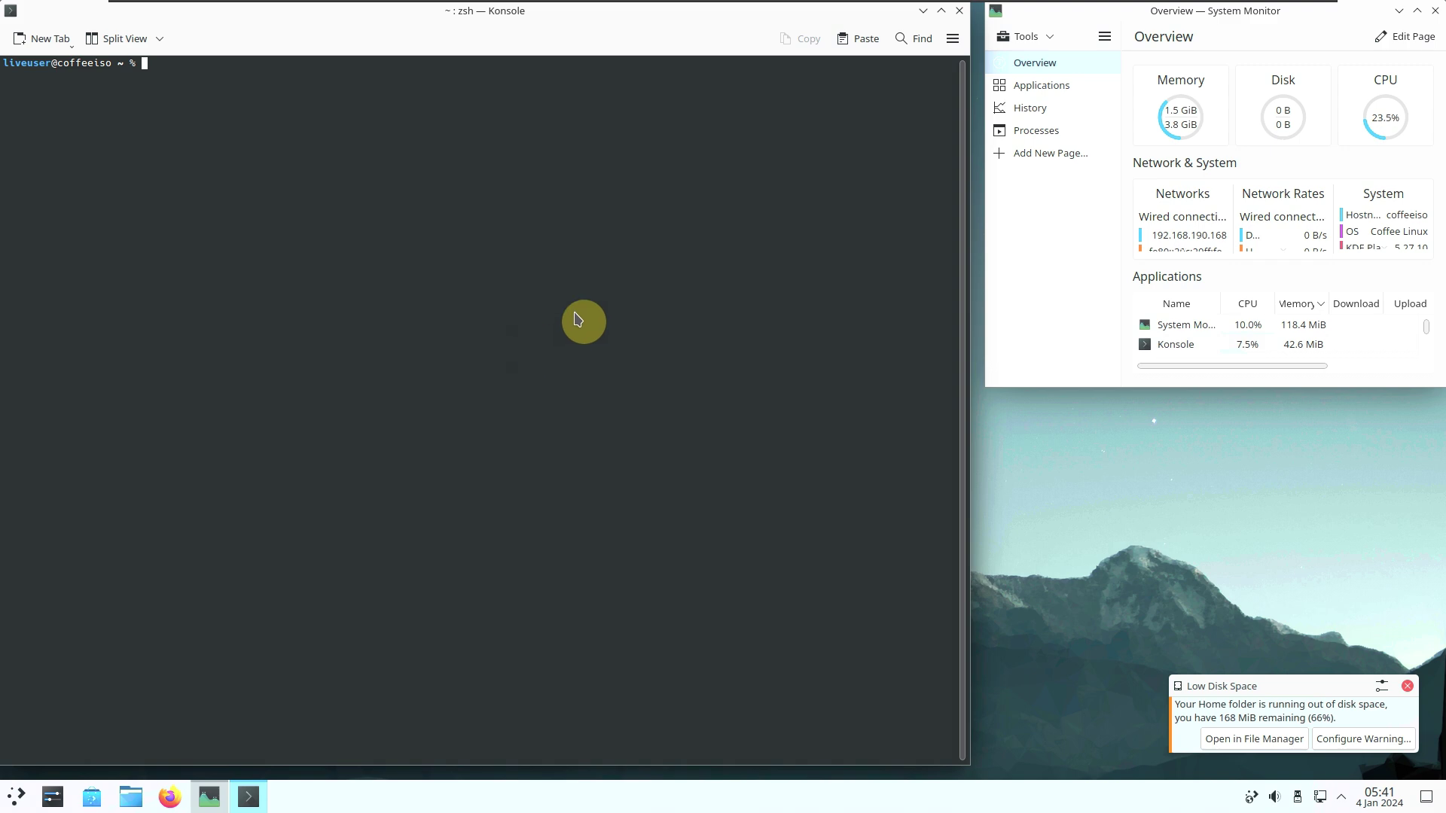
Check the terminal's version in the About Konsole dialog, and close the dialog.
{"action": "left_click", "coordinate": [953, 42]}
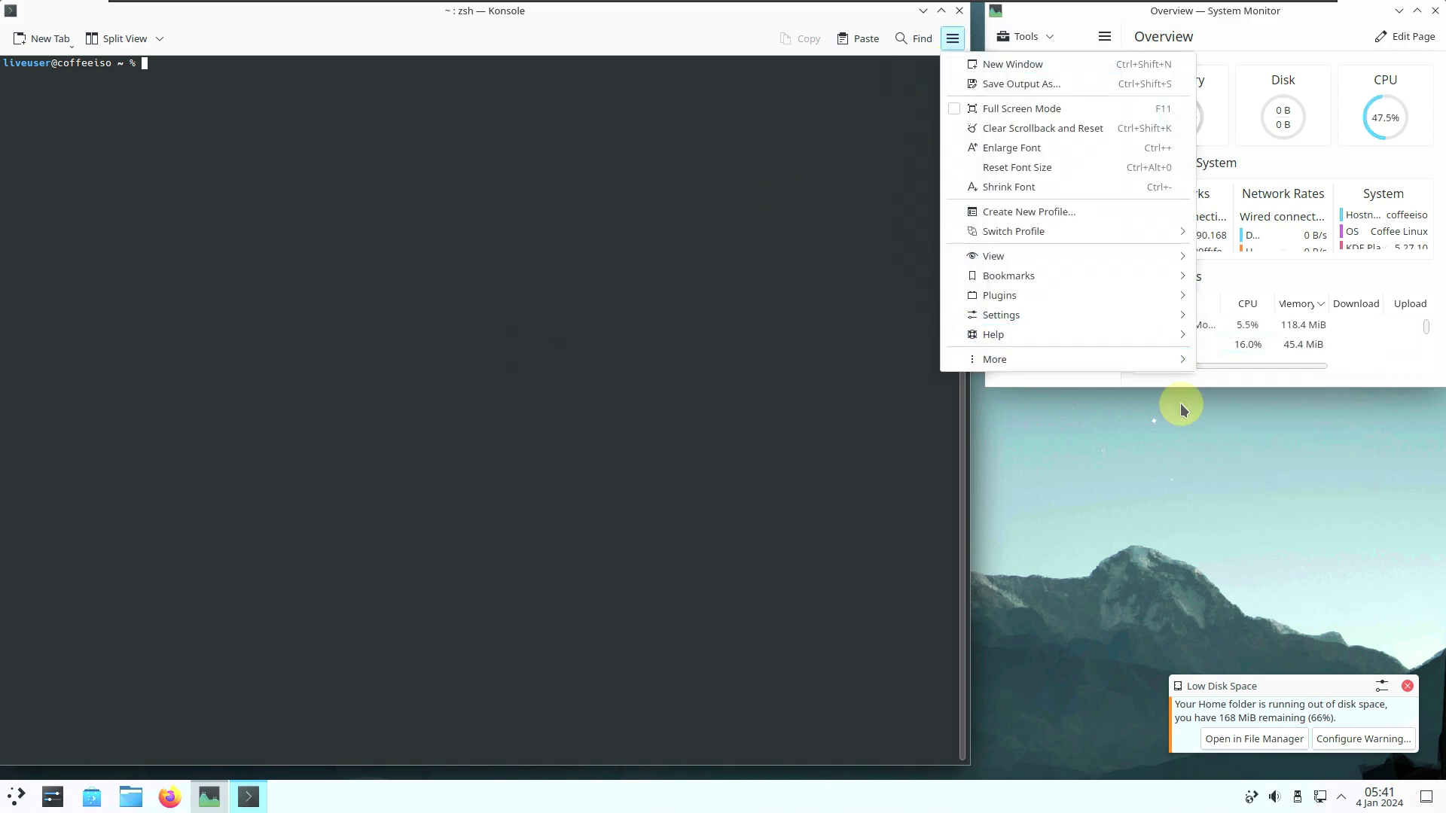
{"action": "mouse_move", "coordinate": [1161, 336]}
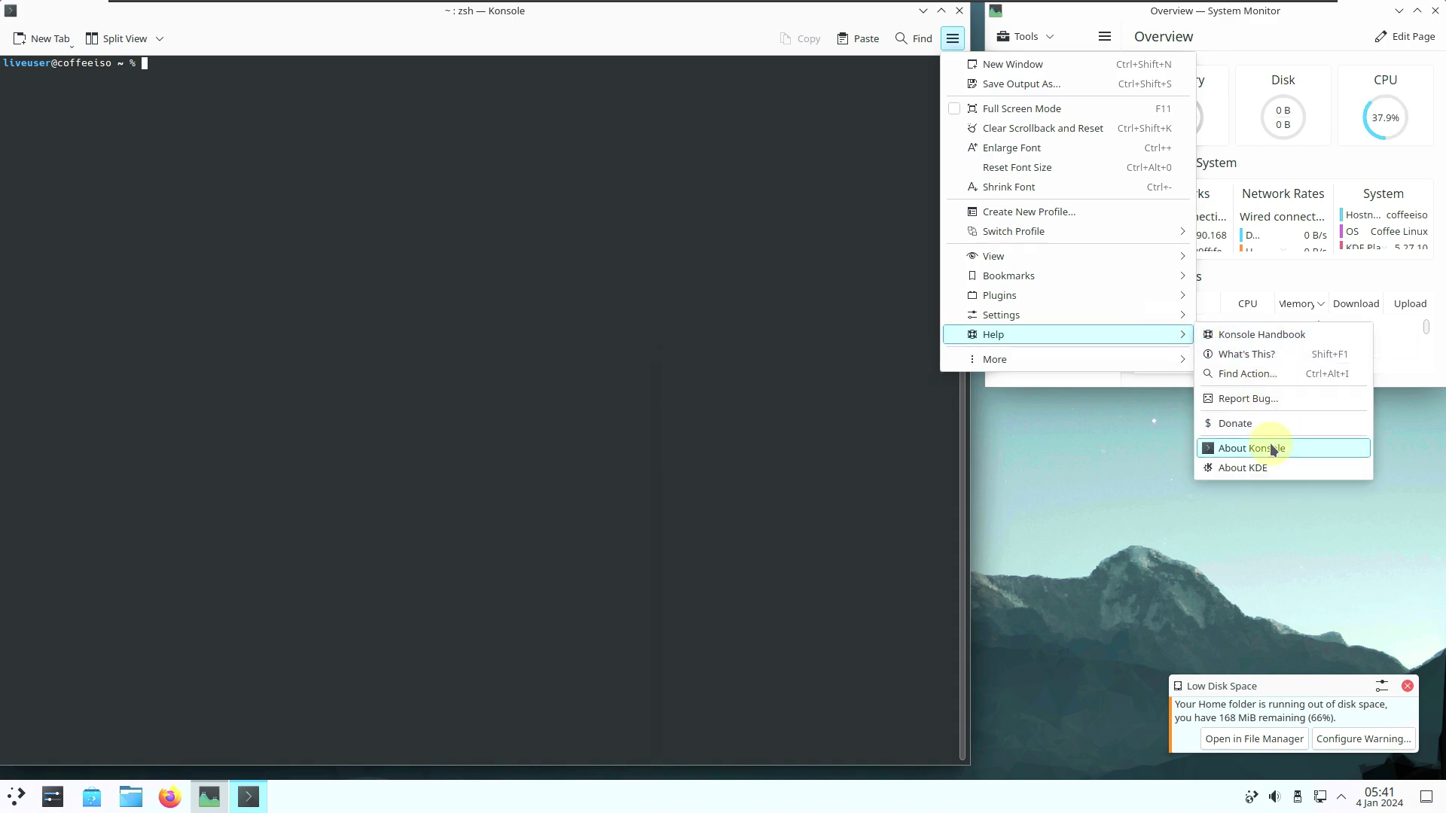
{"action": "left_click", "coordinate": [1273, 449]}
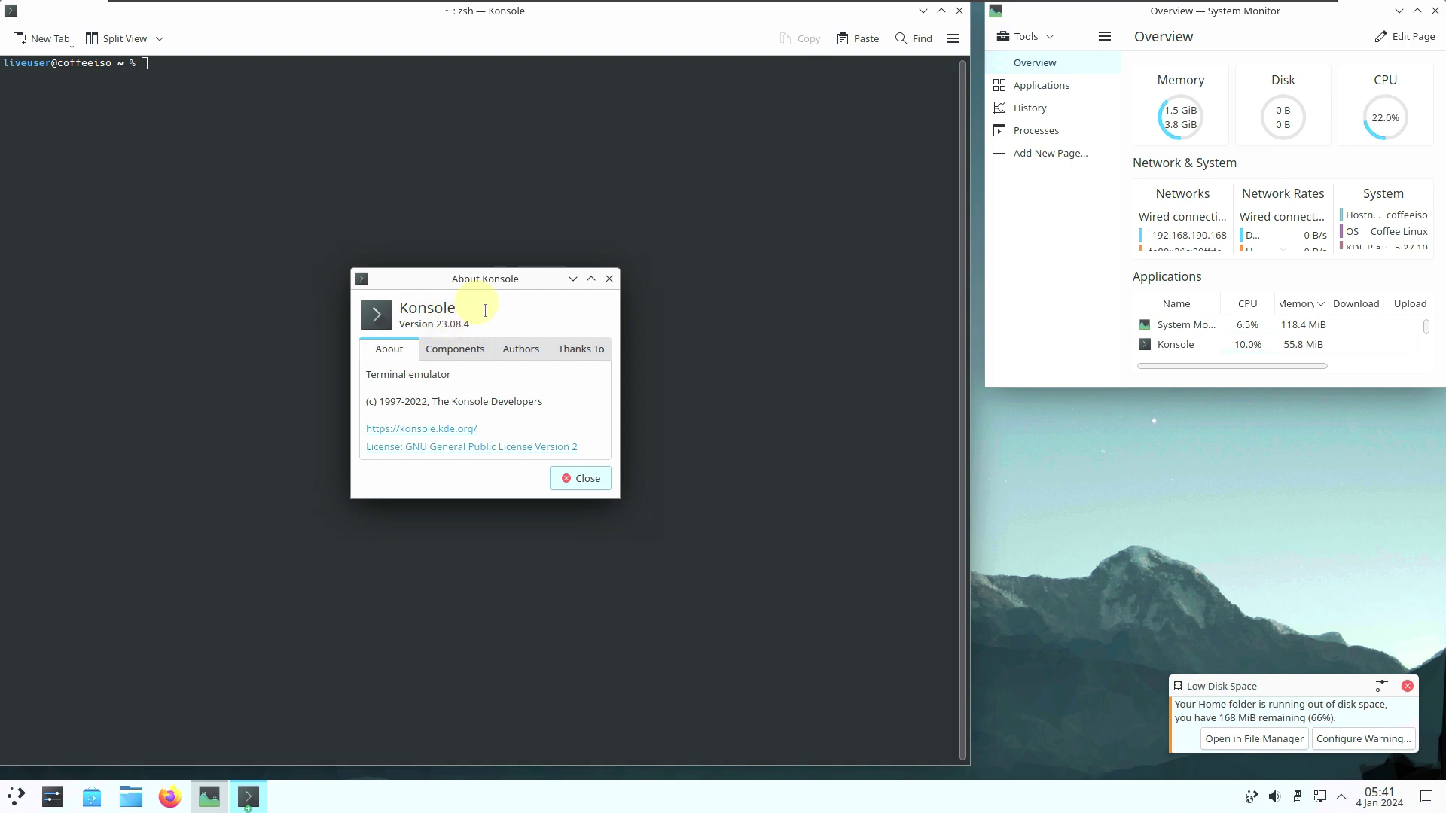
{"action": "left_click_drag", "start_coordinate": [484, 324], "coordinate": [433, 322]}
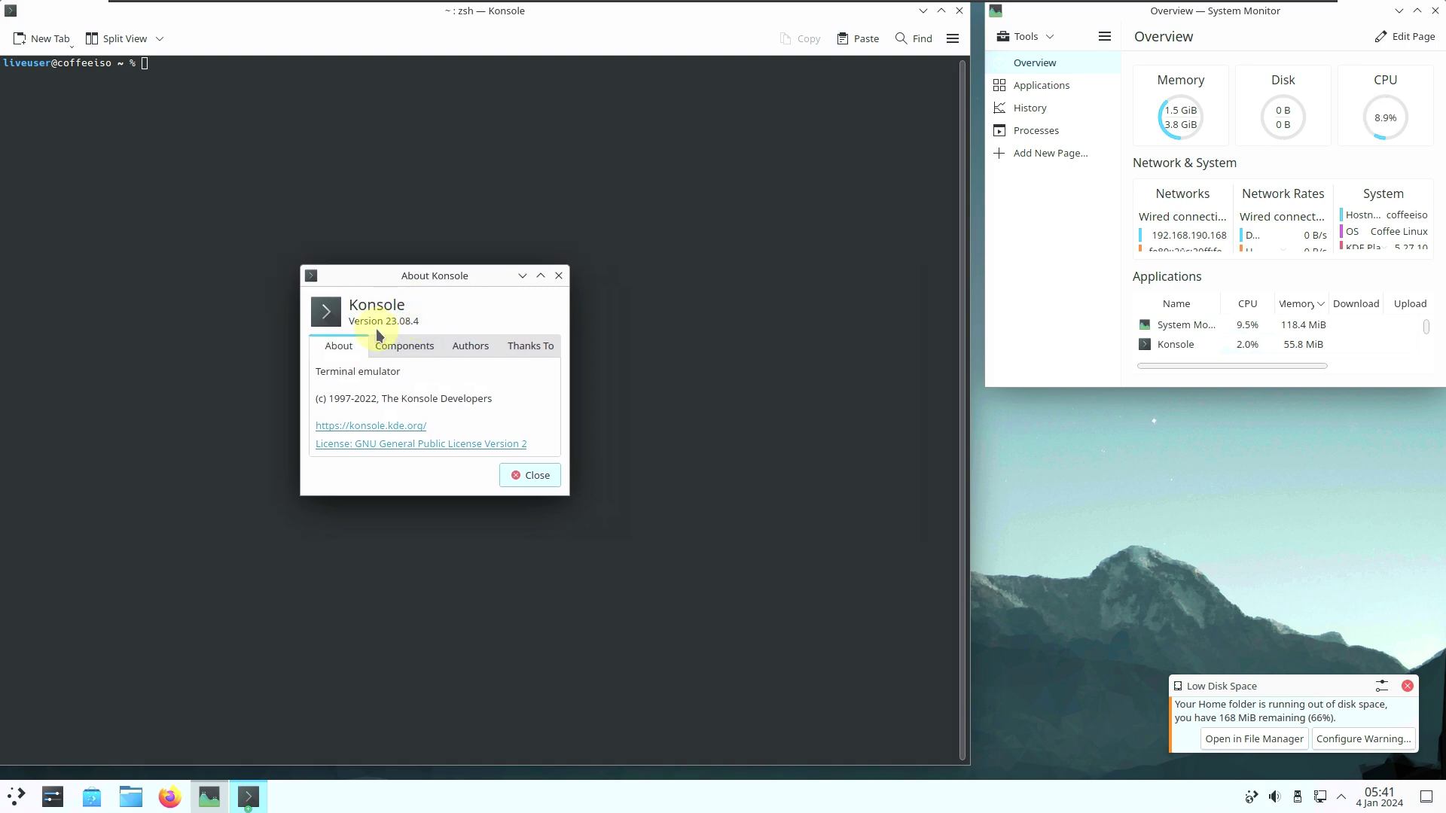
{"action": "left_click", "coordinate": [536, 475]}
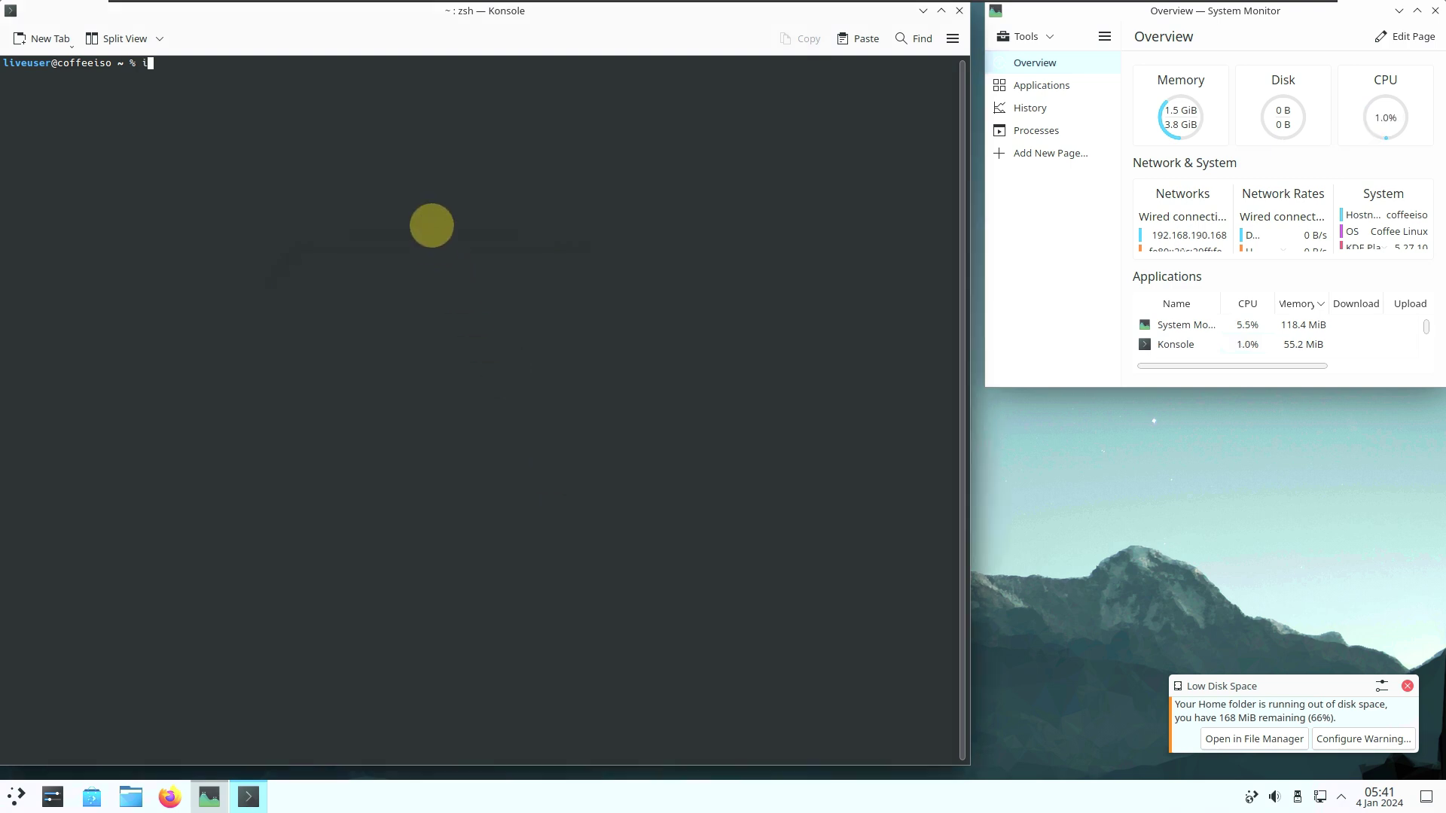
Query system information with inxi, and run neofetch in a second Konsole tab.
{"action": "key", "text": "Return"}
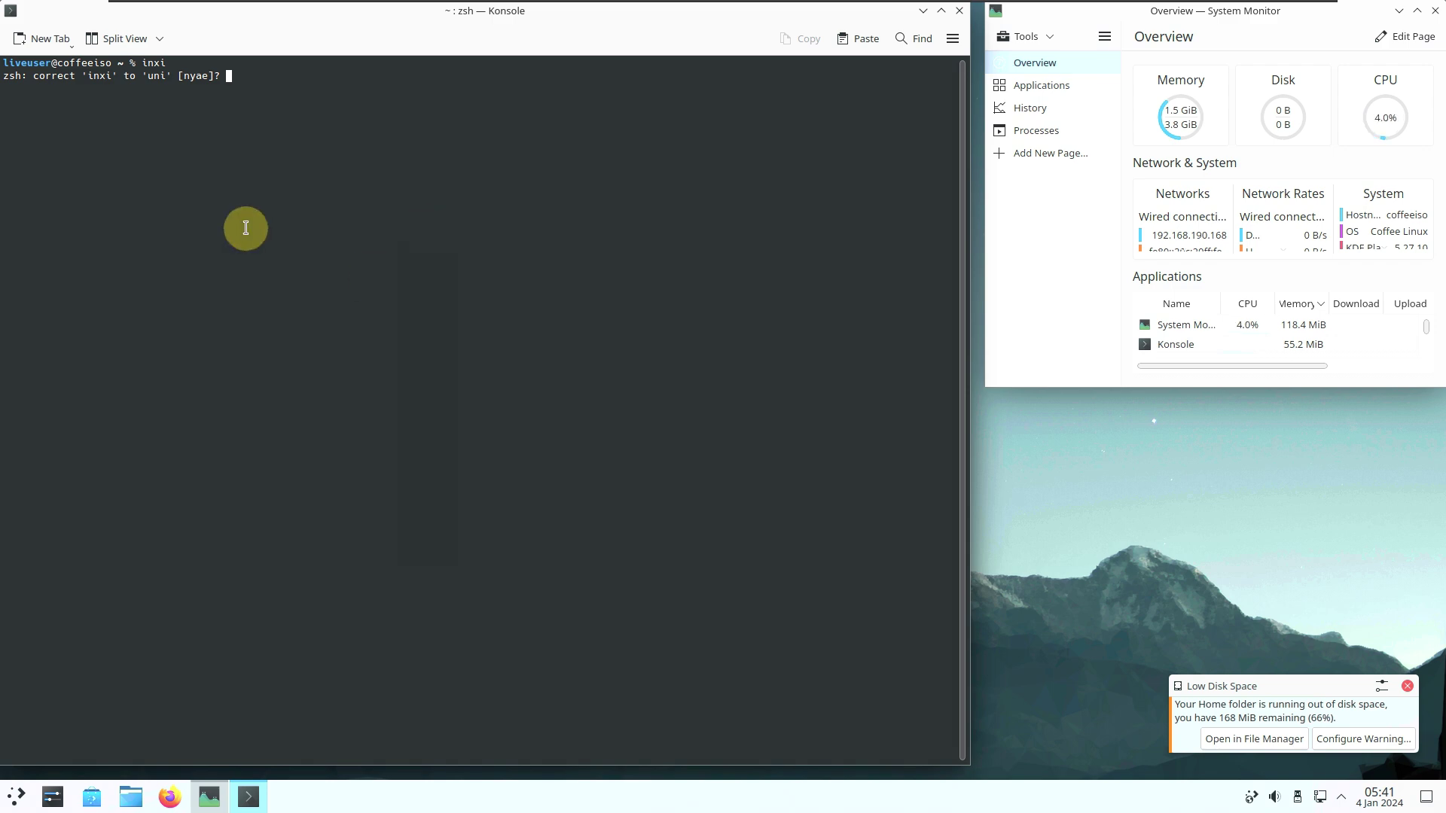
{"action": "left_click", "coordinate": [43, 38]}
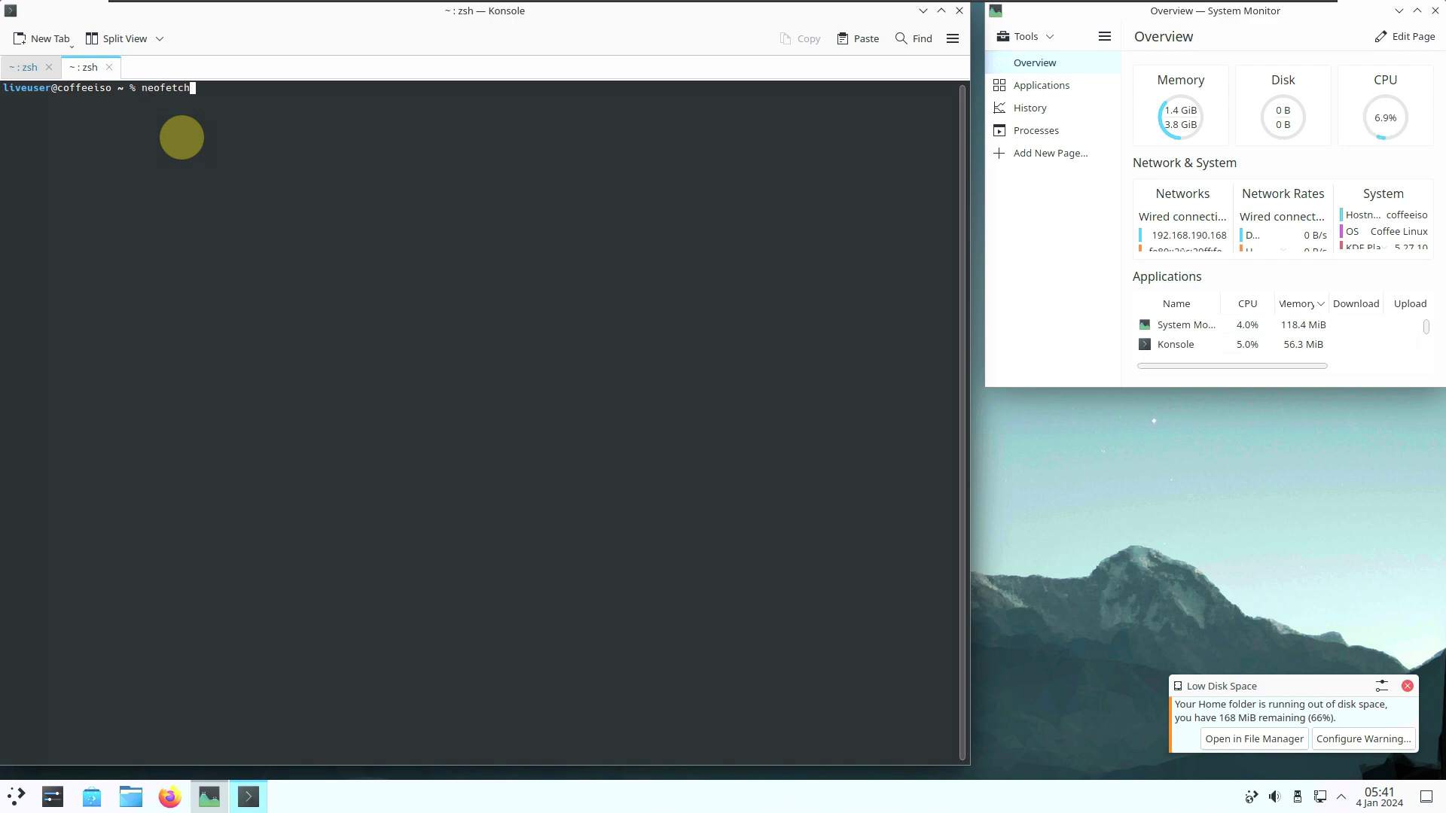
{"action": "type", "text": "neofetch"}
{"action": "key", "text": "Return"}
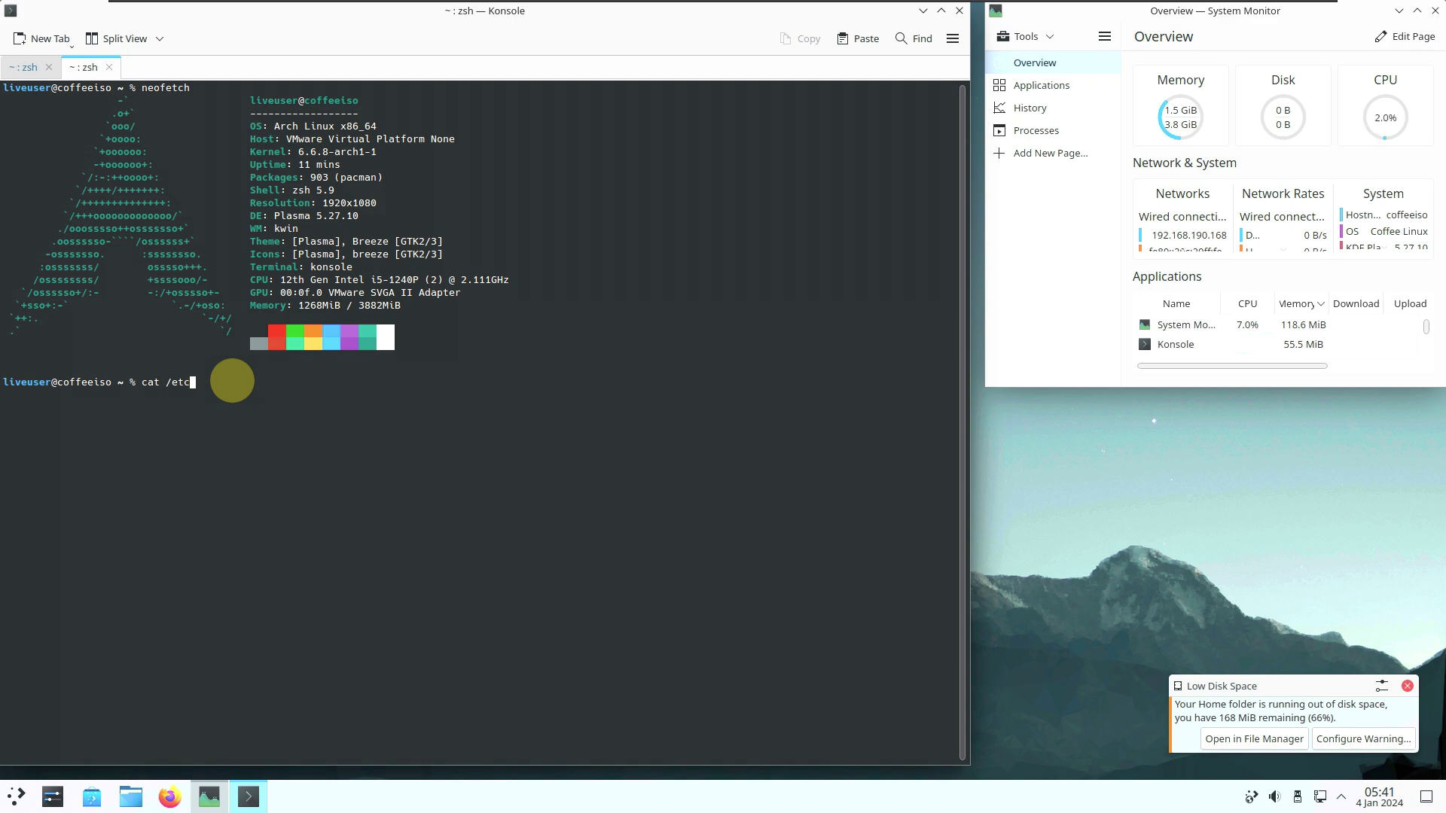
Print the contents of /etc/issue, check for the htop command, and close the whole Konsole window.
{"action": "key", "text": "Return"}
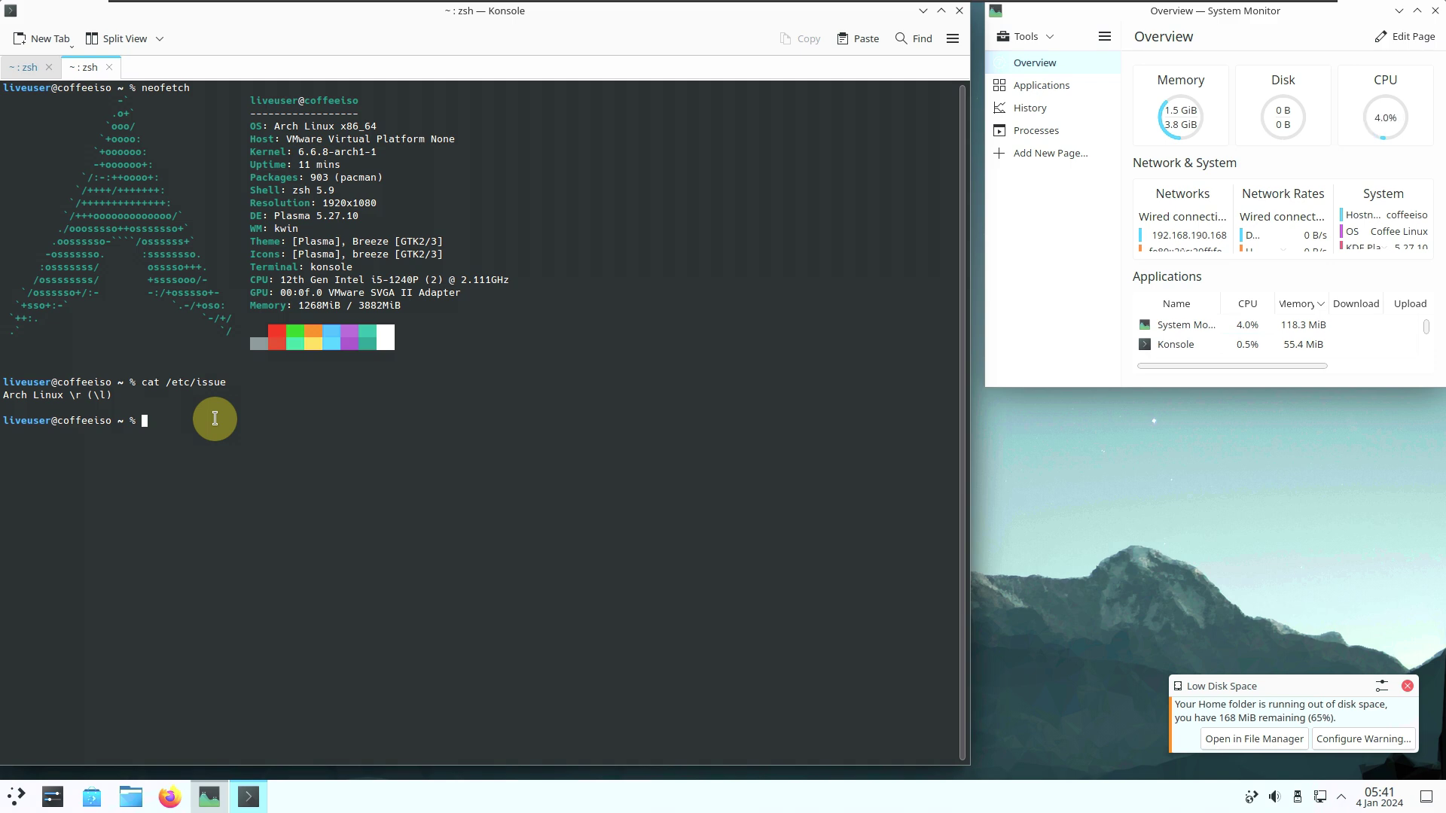
{"action": "key", "text": "Tab"}
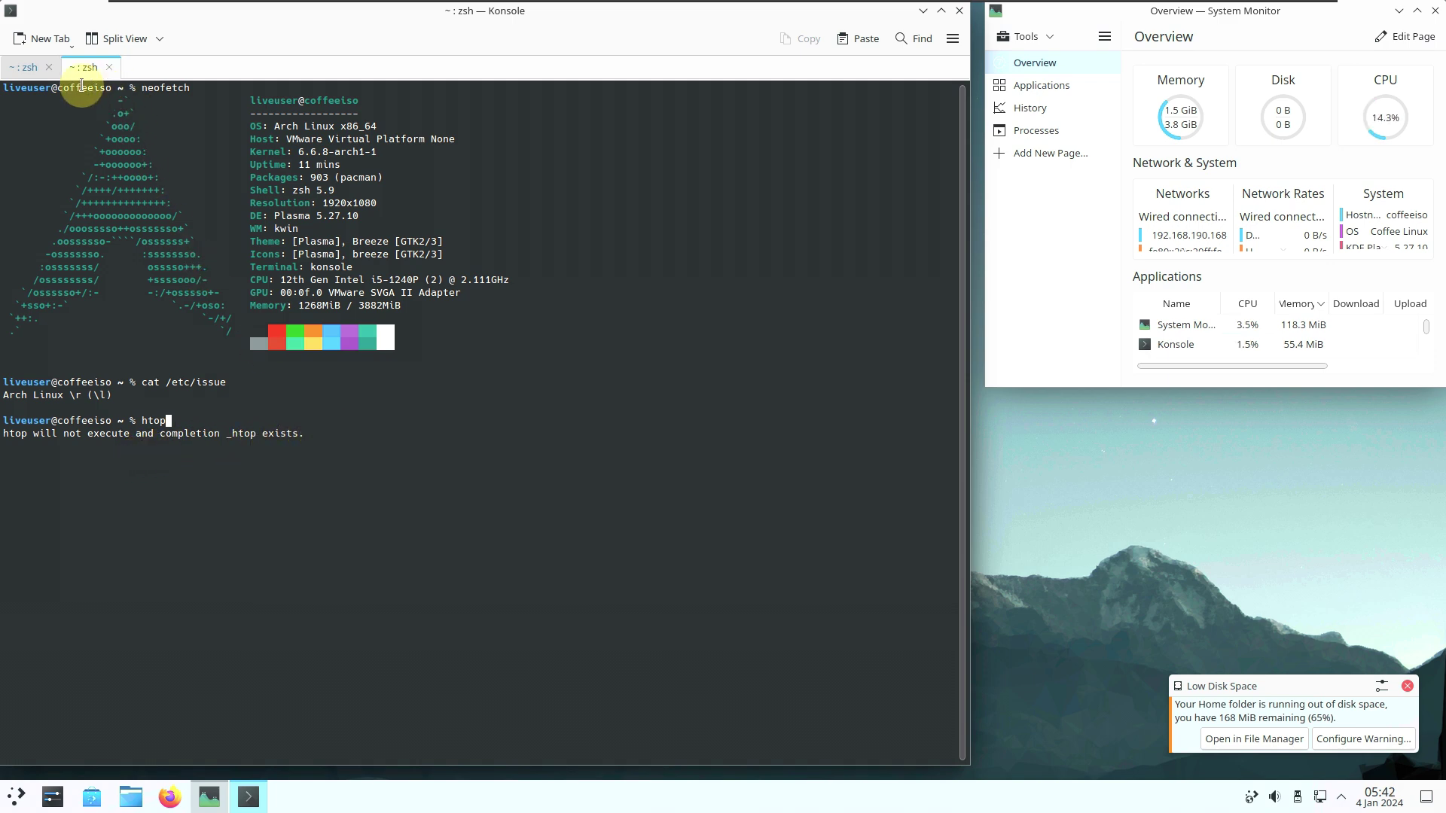
{"action": "left_click", "coordinate": [957, 12]}
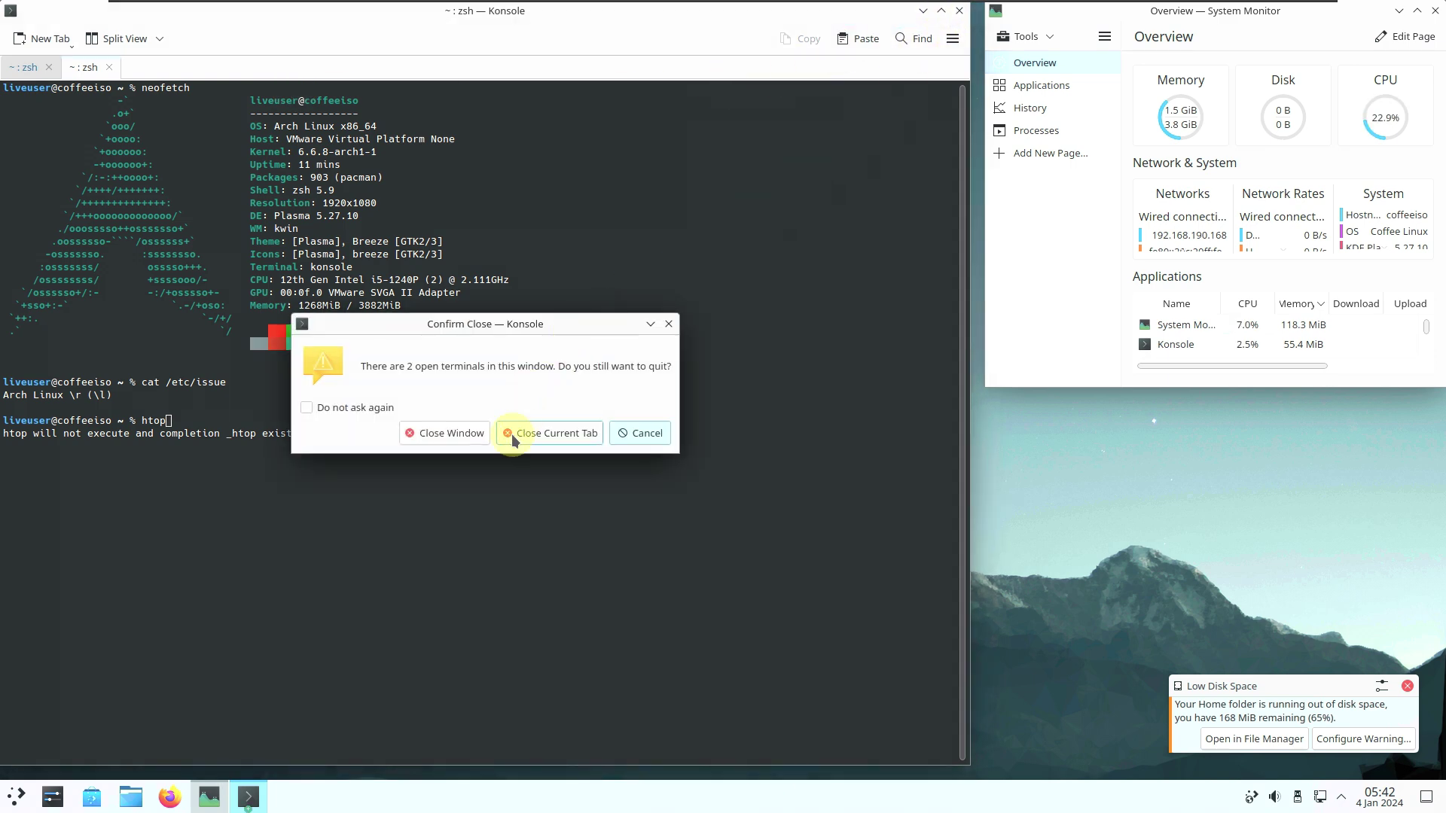
{"action": "left_click", "coordinate": [467, 433]}
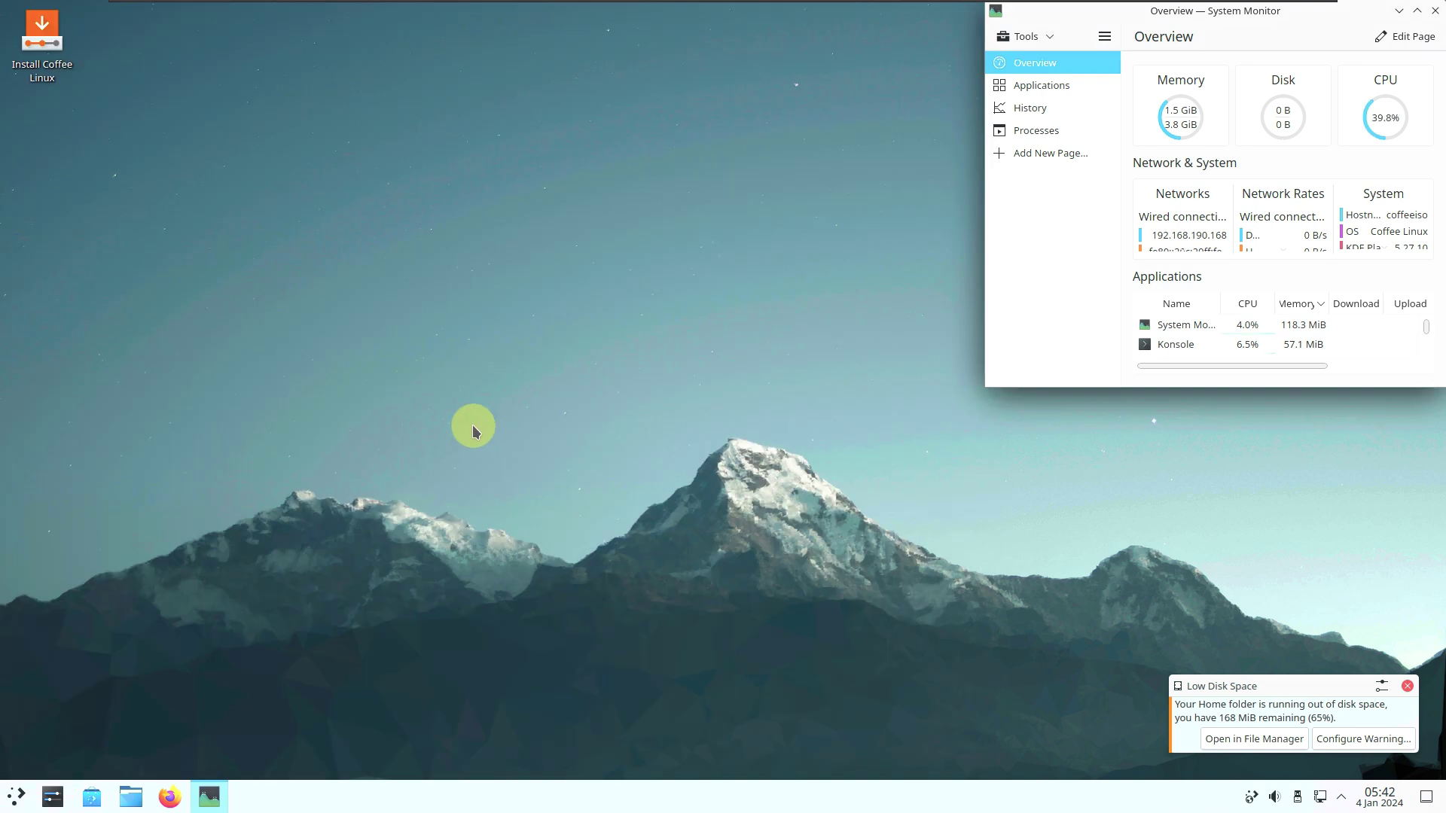
Launch the Install Coffee Linux desktop shortcut, enter the root password, and close the installer at its install question.
{"action": "right_click", "coordinate": [53, 66]}
{"action": "left_click", "coordinate": [298, 97]}
{"action": "left_click", "coordinate": [64, 70]}
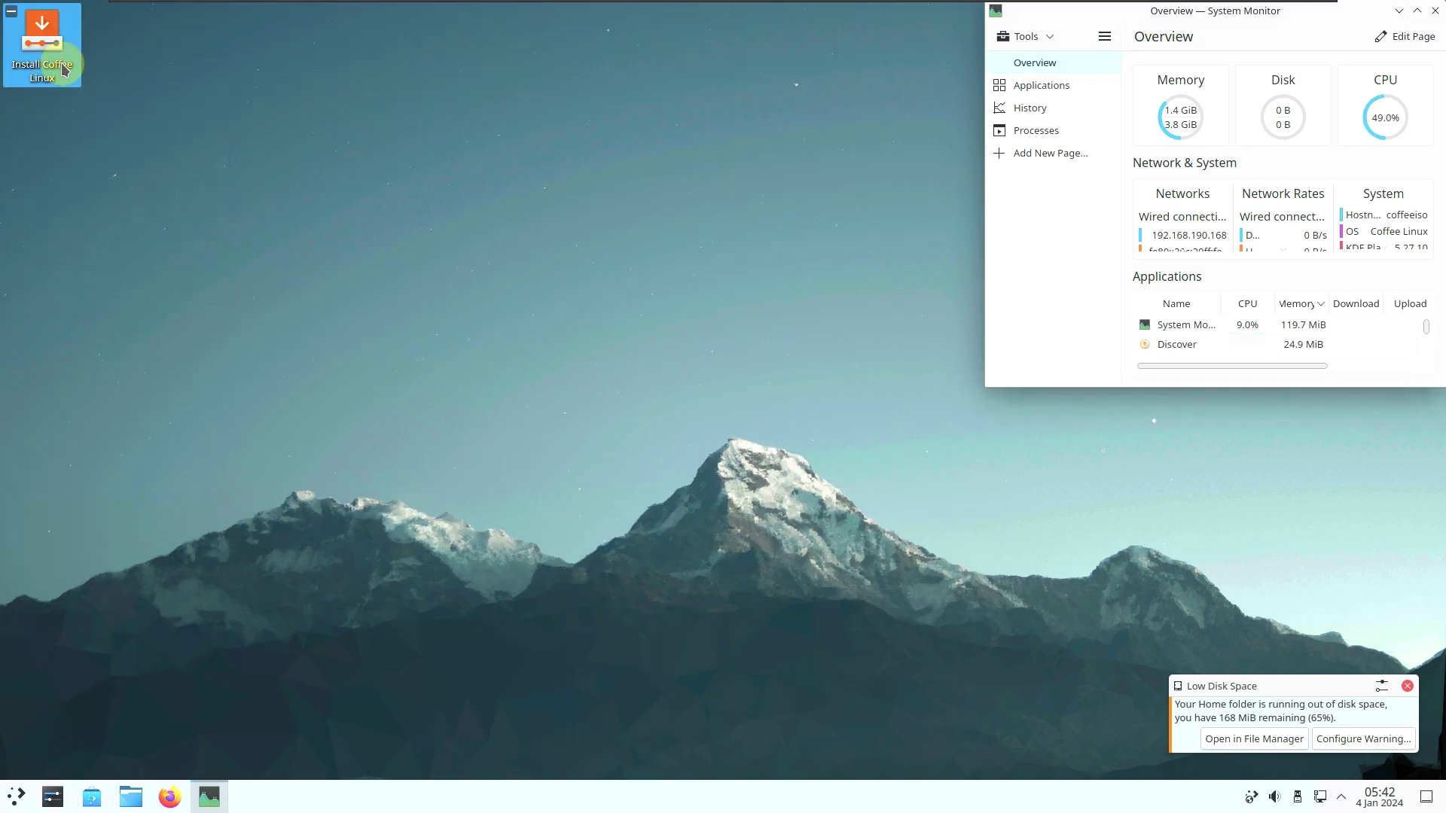
{"action": "left_click", "coordinate": [232, 165]}
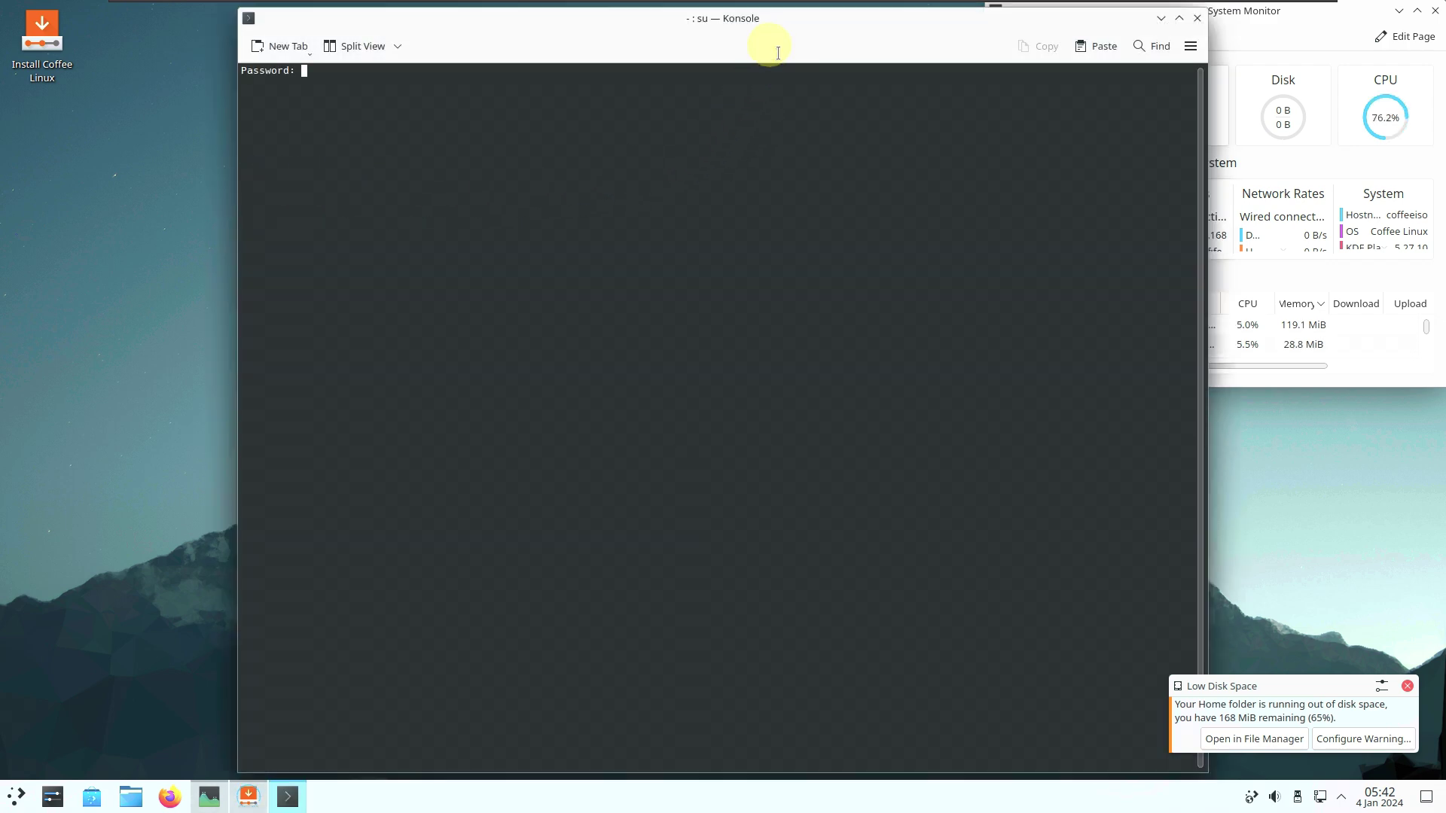
{"action": "left_click_drag", "start_coordinate": [774, 26], "coordinate": [567, 25]}
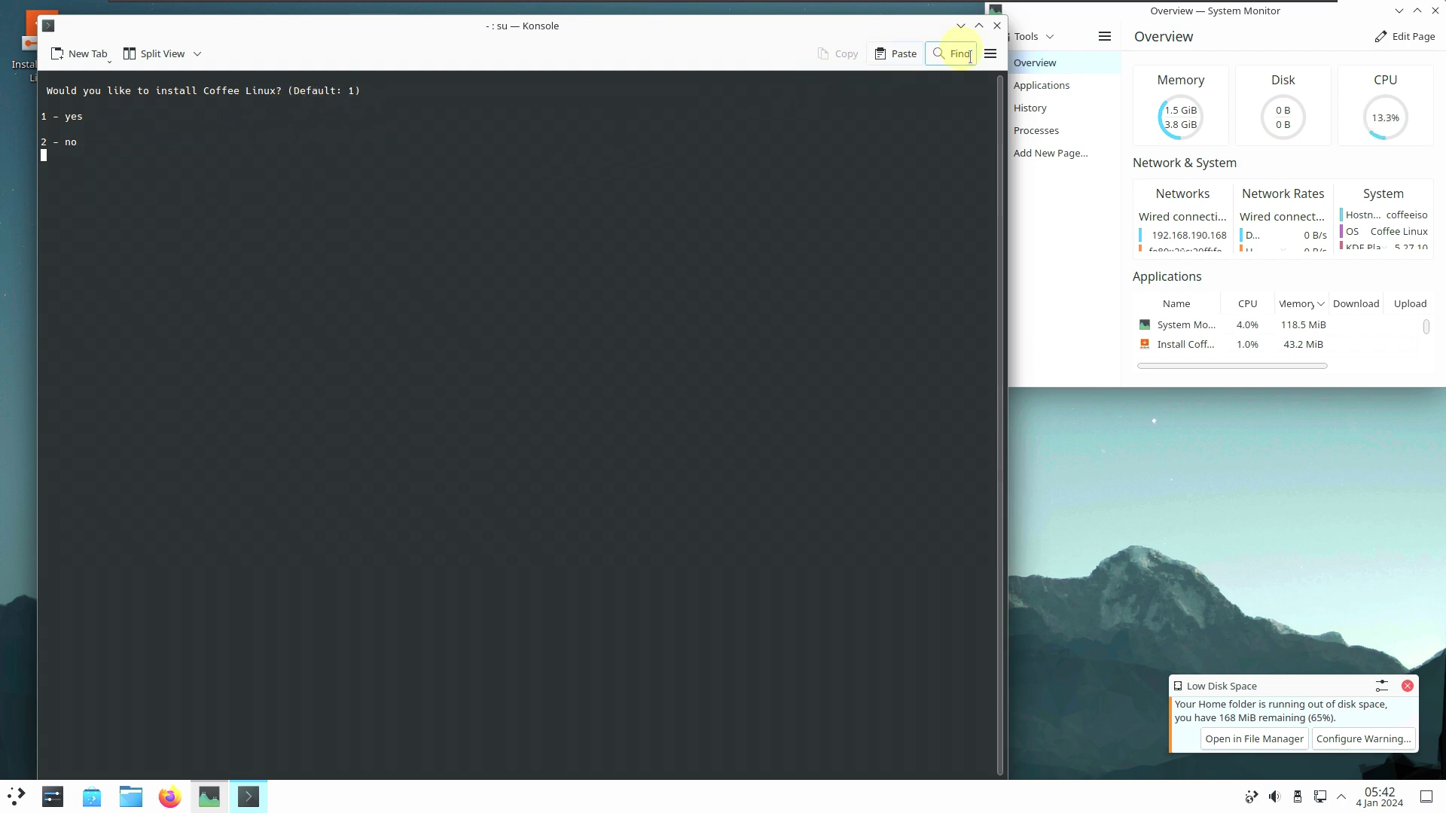
{"action": "left_click", "coordinate": [995, 26]}
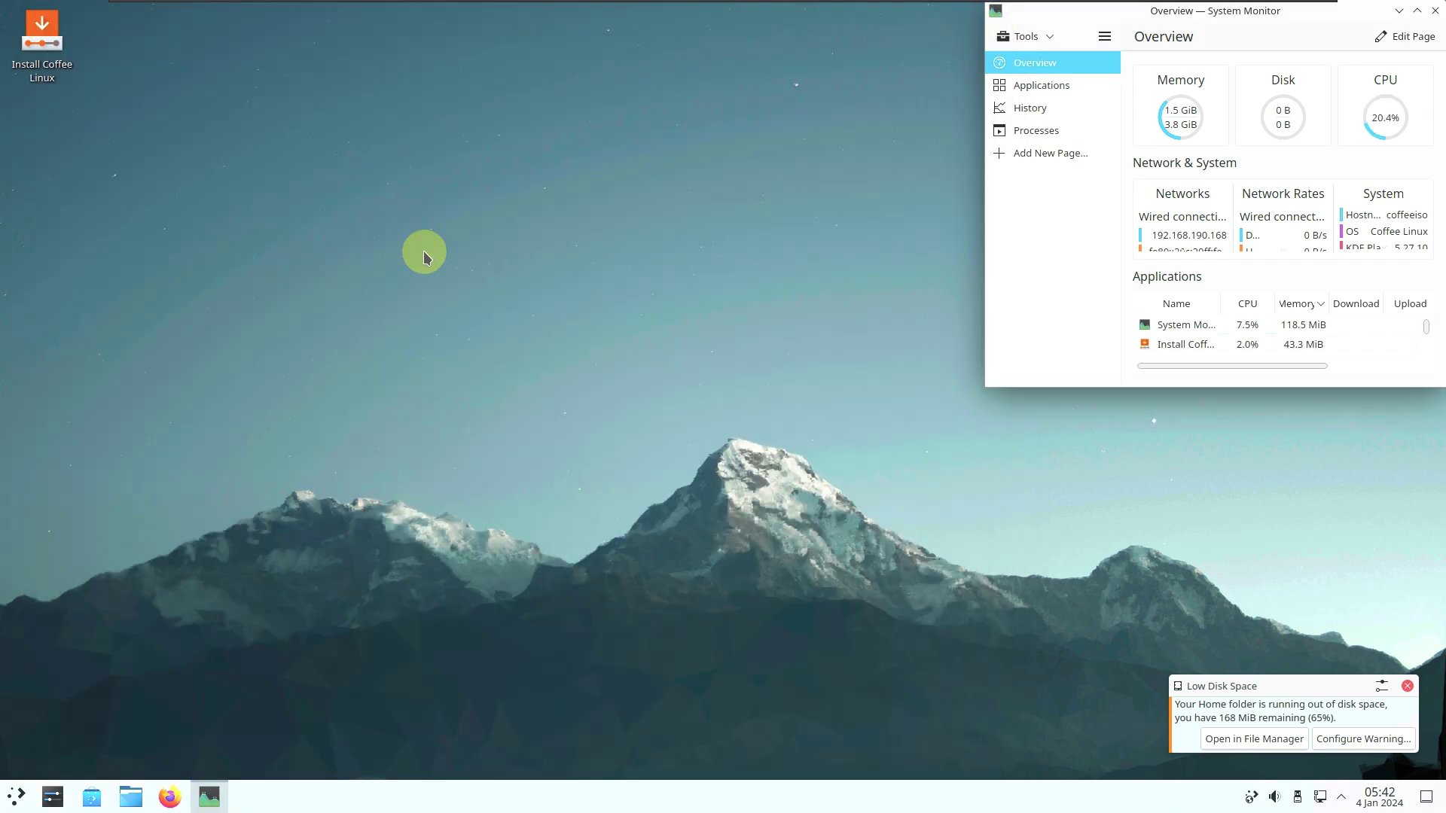
Open the Dolphin file manager and check its version in the About Dolphin dialog.
{"action": "left_click_drag", "start_coordinate": [127, 792], "coordinate": [172, 344]}
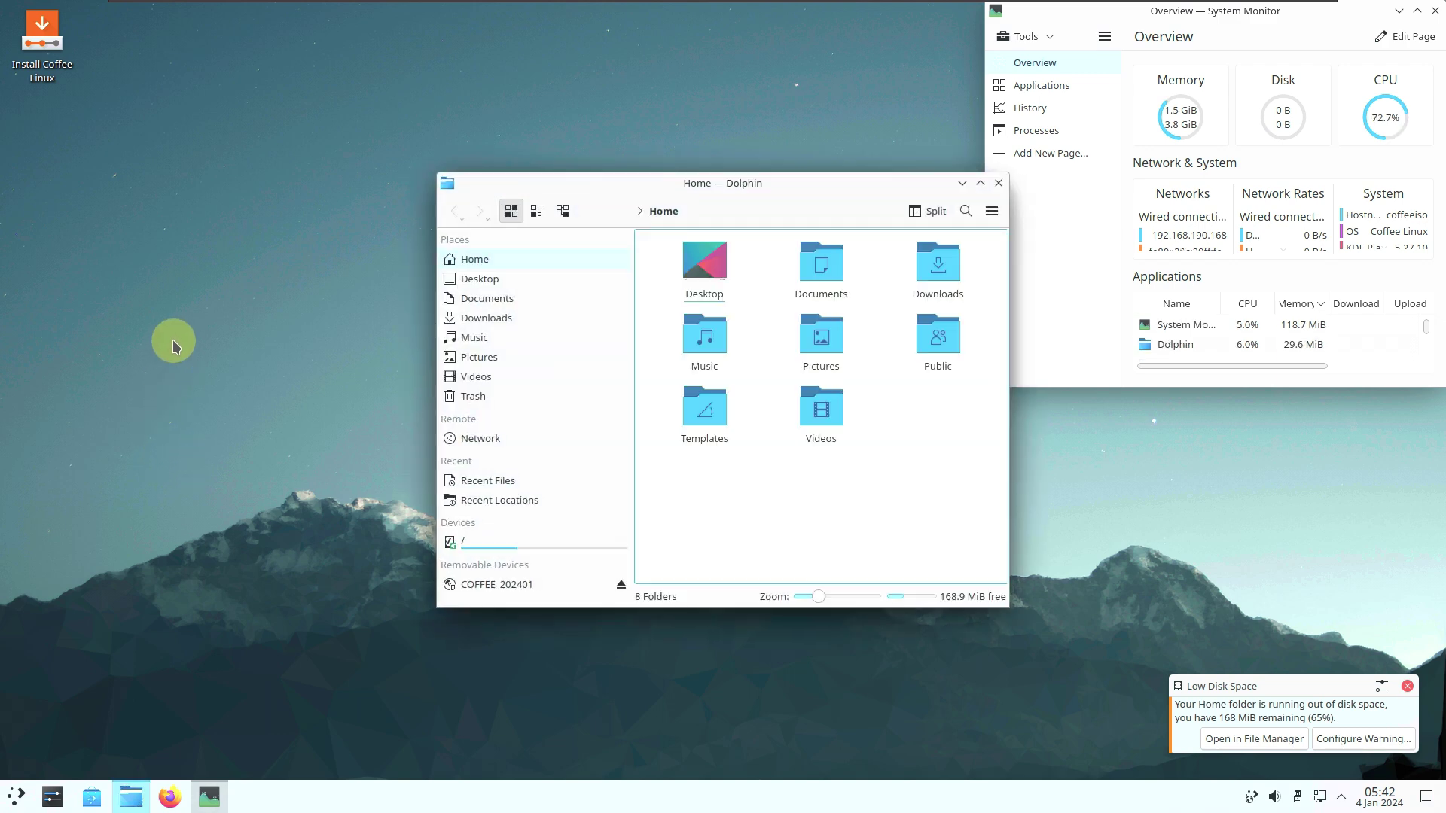
{"action": "left_click_drag", "start_coordinate": [662, 183], "coordinate": [408, 145]}
{"action": "left_click", "coordinate": [737, 173]}
{"action": "mouse_move", "coordinate": [778, 467]}
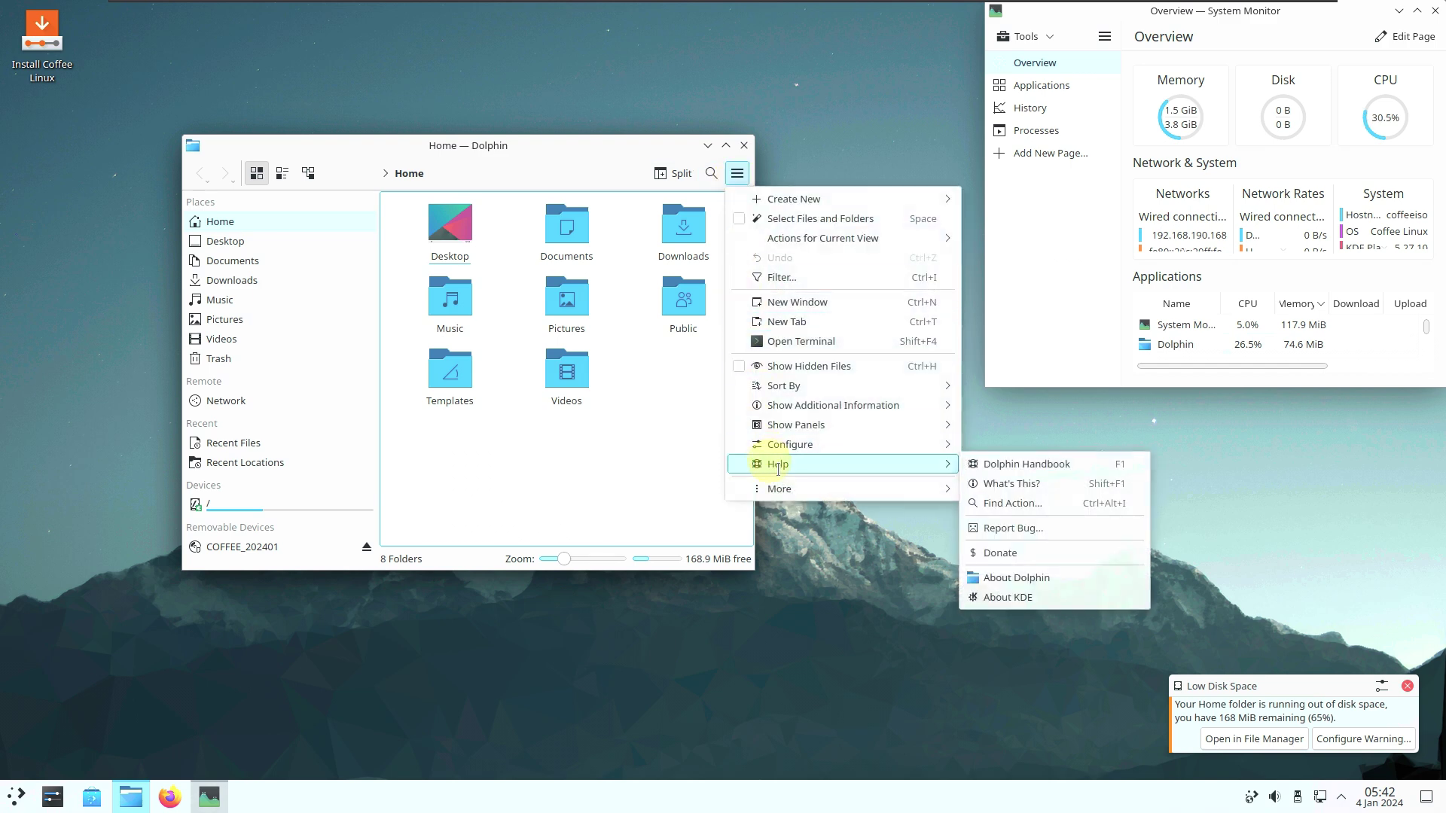
{"action": "left_click", "coordinate": [1005, 578]}
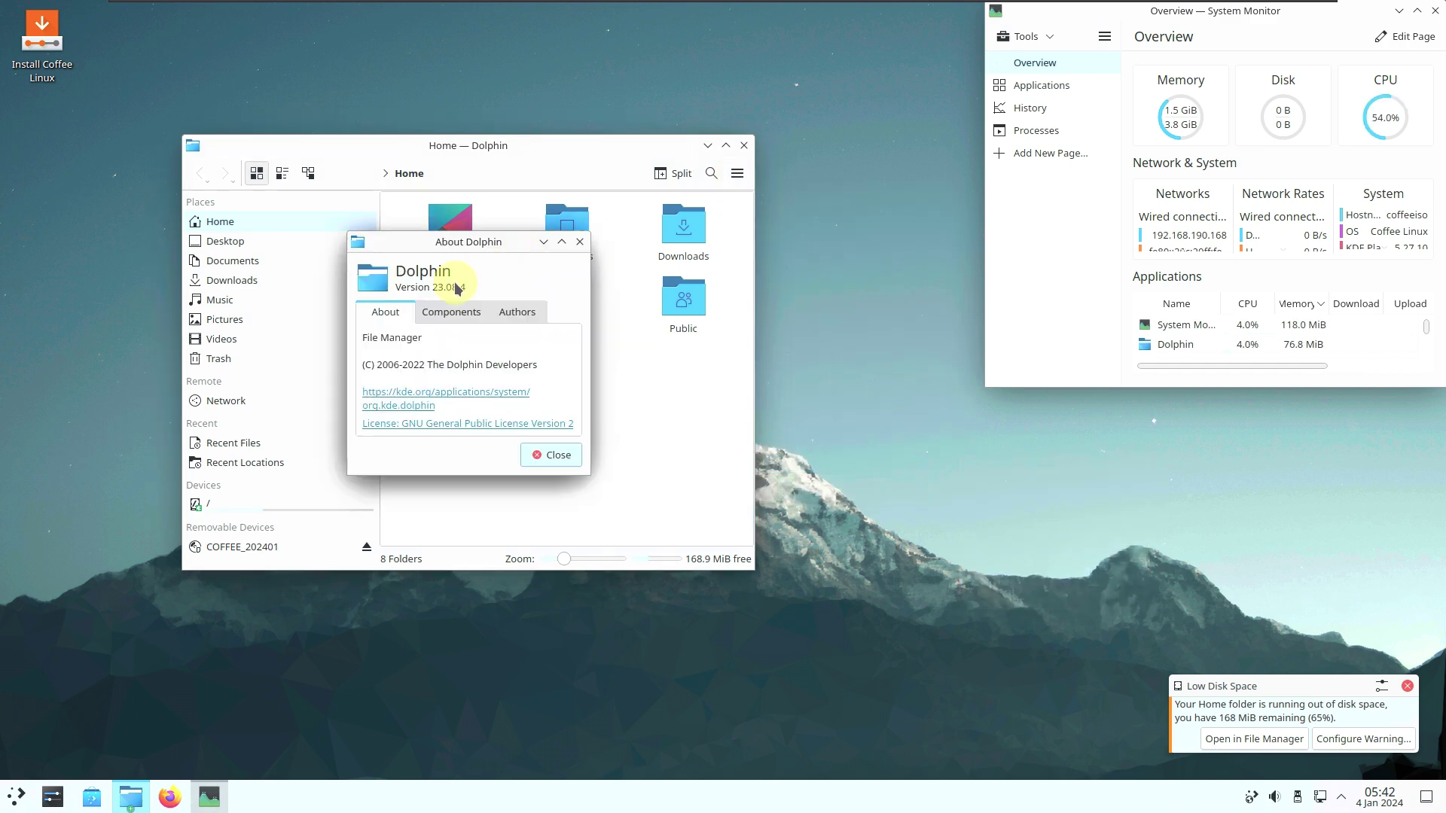
{"action": "left_click", "coordinate": [551, 456]}
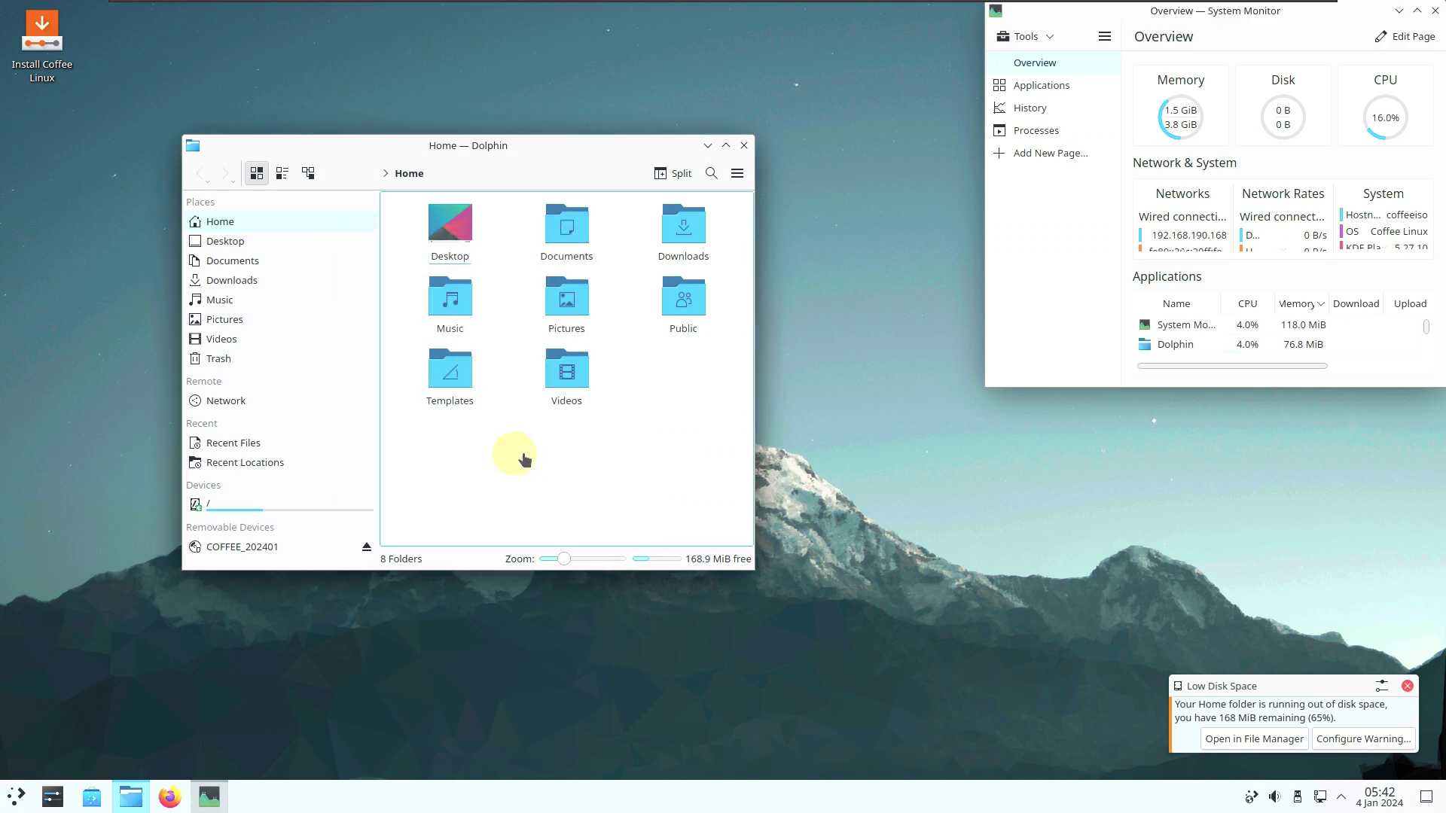
Open the COFFEE_202401 removable device in Dolphin, and enlarge the window to fill the space beside System Monitor.
{"action": "left_click", "coordinate": [272, 550]}
{"action": "left_click_drag", "start_coordinate": [411, 145], "coordinate": [319, 51]}
{"action": "left_click_drag", "start_coordinate": [656, 464], "coordinate": [968, 713]}
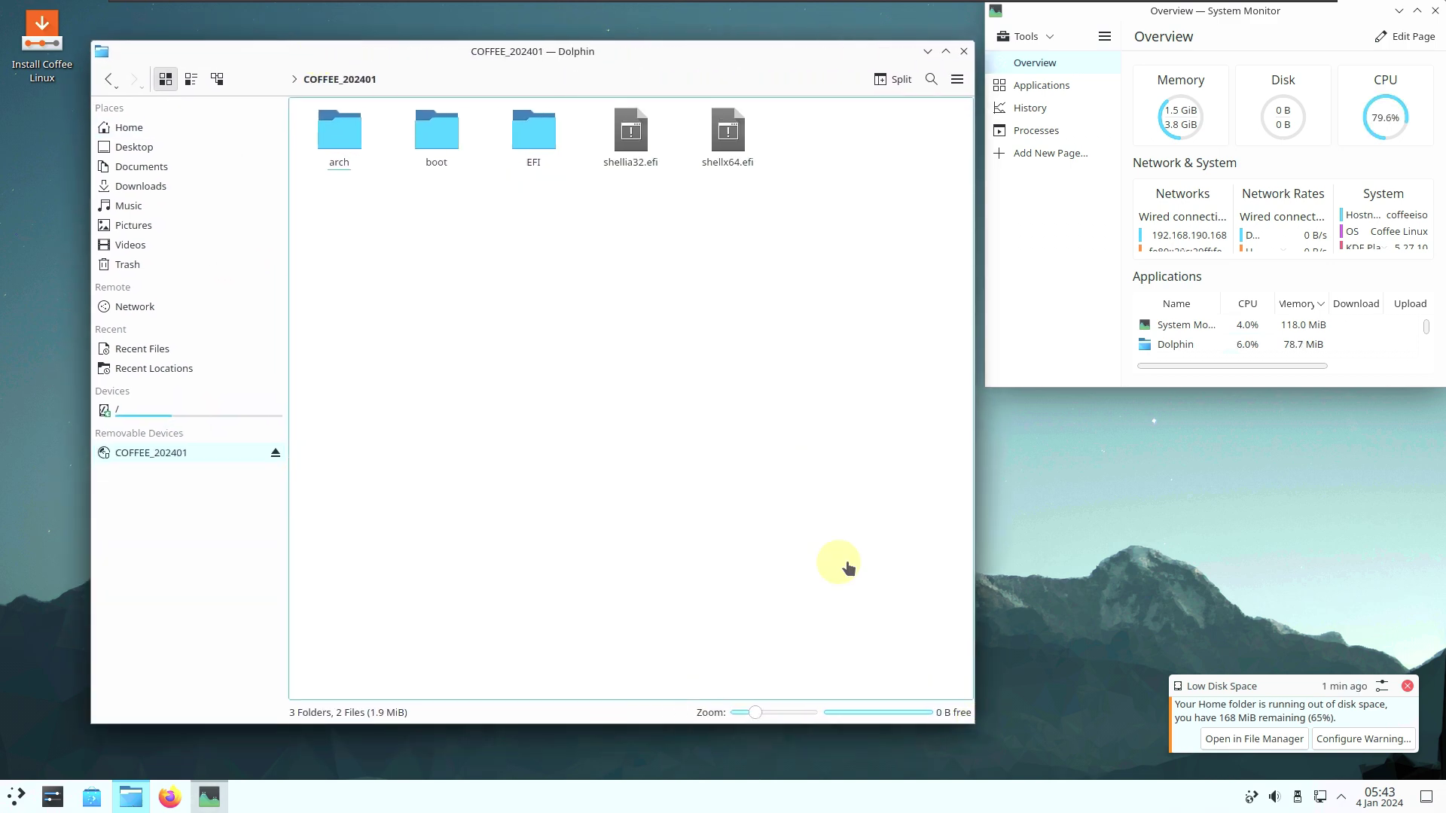
Browse the root file system's folders, opening lib and lib64 to look through the library files.
{"action": "left_click", "coordinate": [183, 410]}
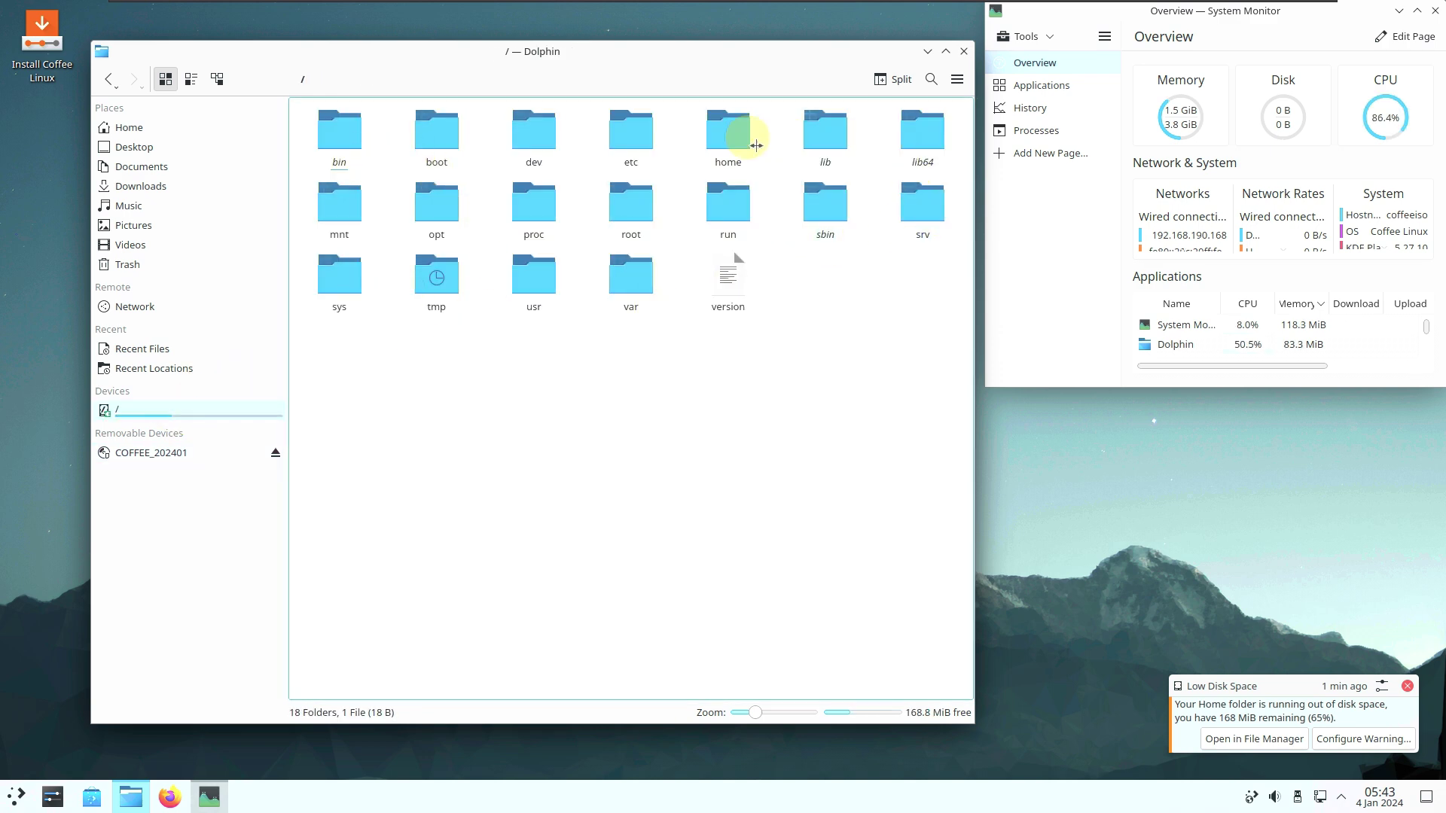
{"action": "left_click", "coordinate": [824, 135]}
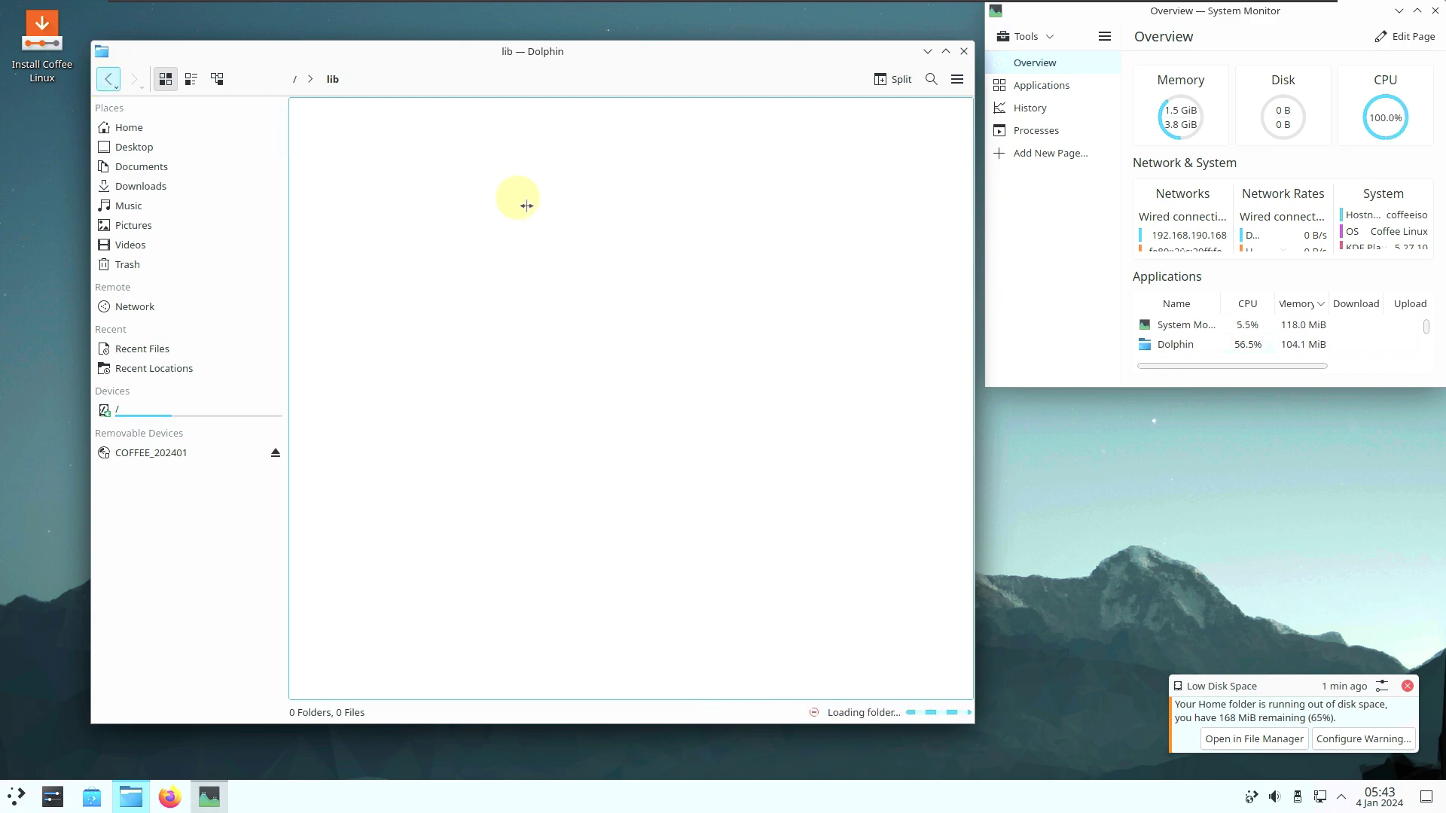
{"action": "key", "text": "alt+Left"}
{"action": "left_click", "coordinate": [913, 137]}
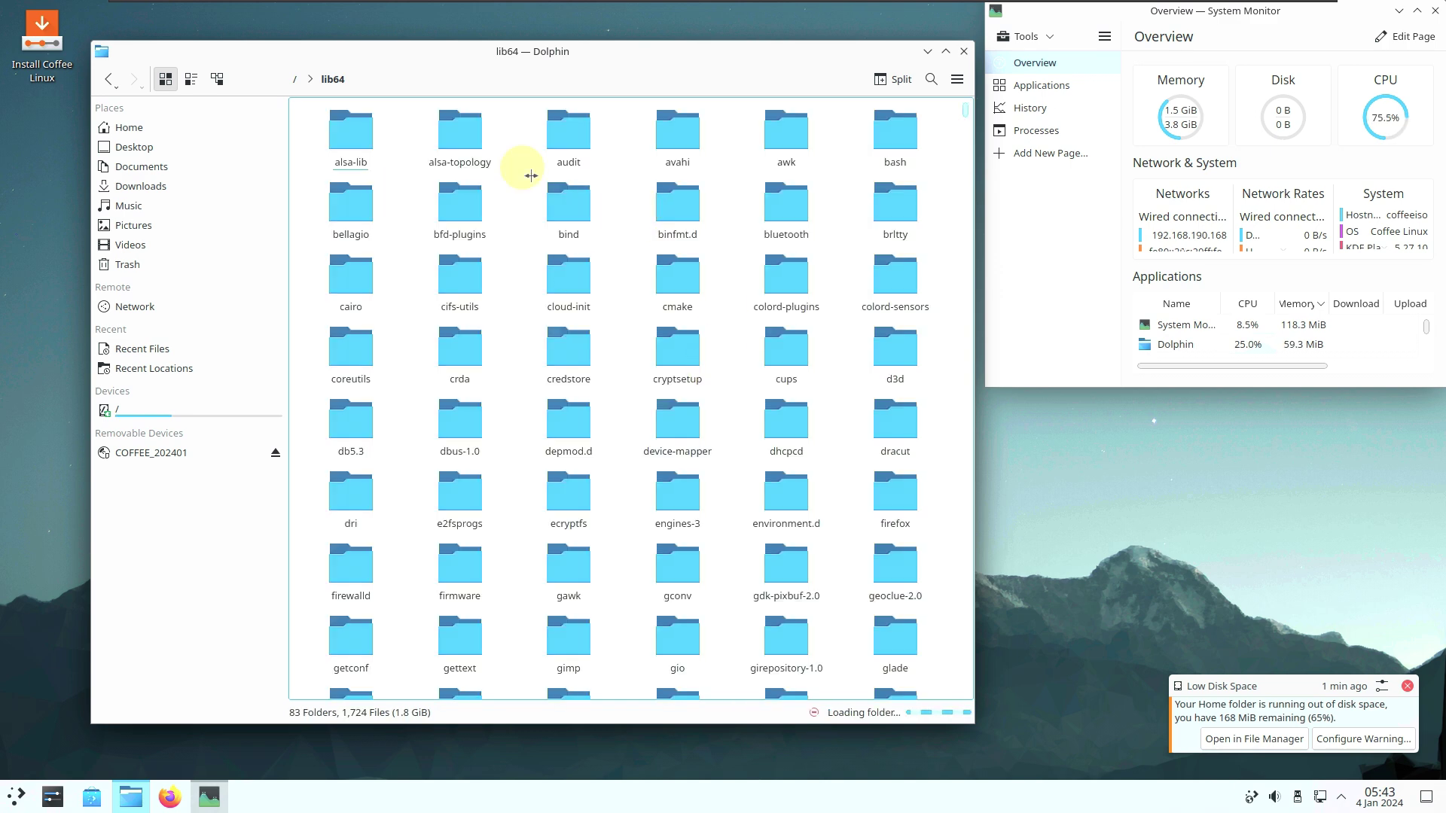
{"action": "left_click_drag", "start_coordinate": [533, 59], "coordinate": [490, 54]}
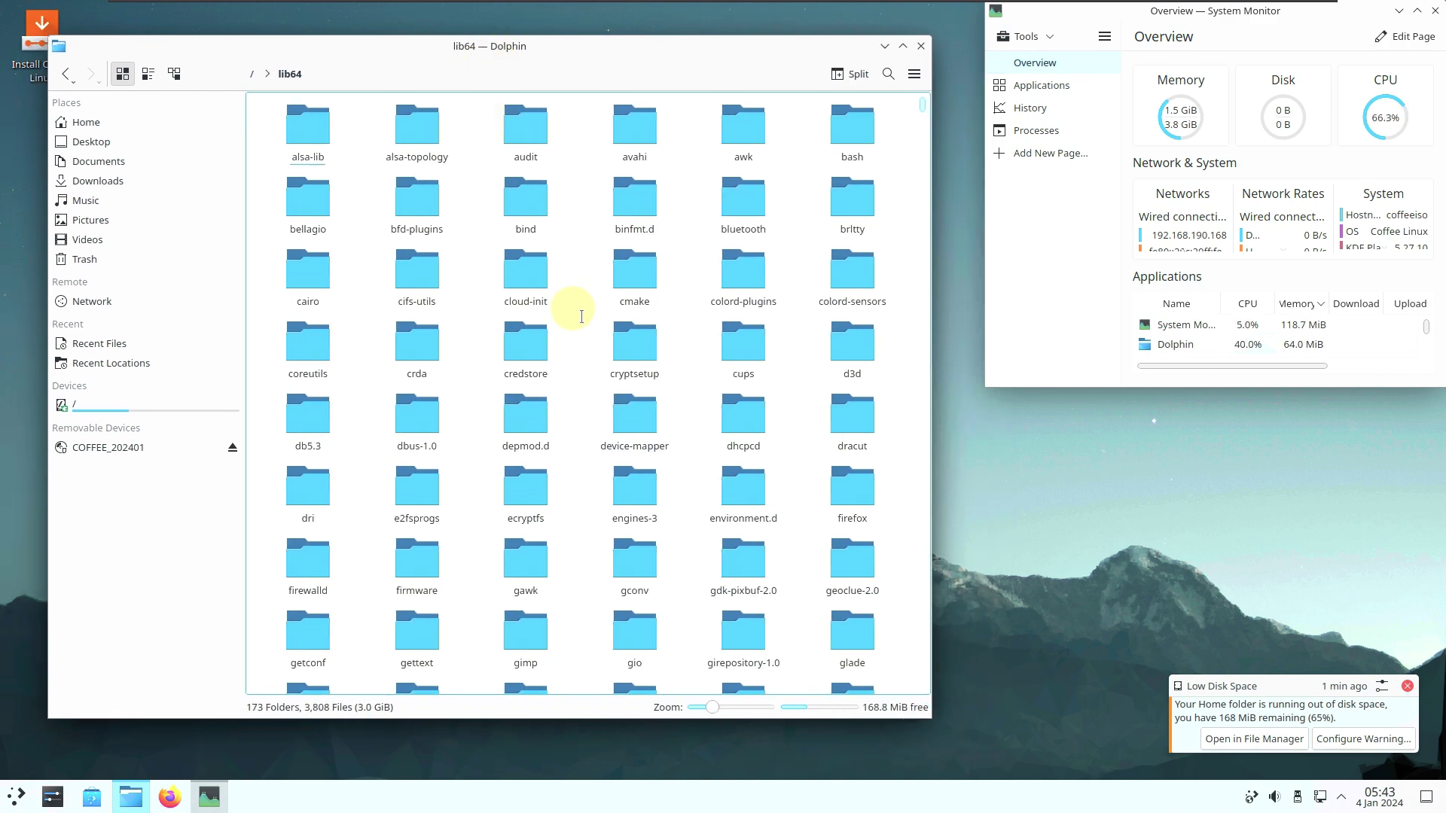
{"action": "left_click_drag", "start_coordinate": [919, 116], "coordinate": [879, 444]}
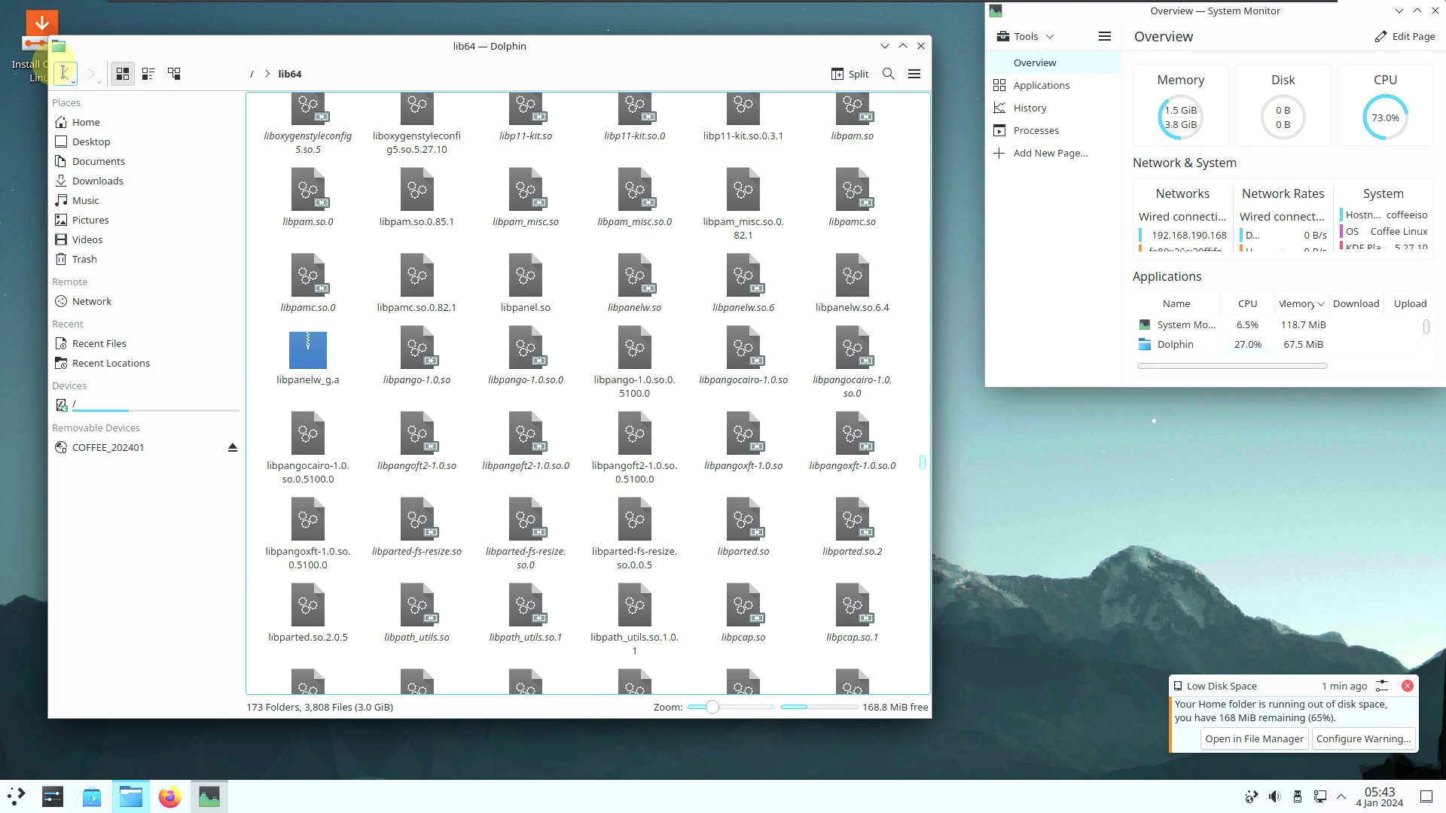
Return to the root file system in Dolphin and look inside its var and home folders.
{"action": "left_click", "coordinate": [64, 73]}
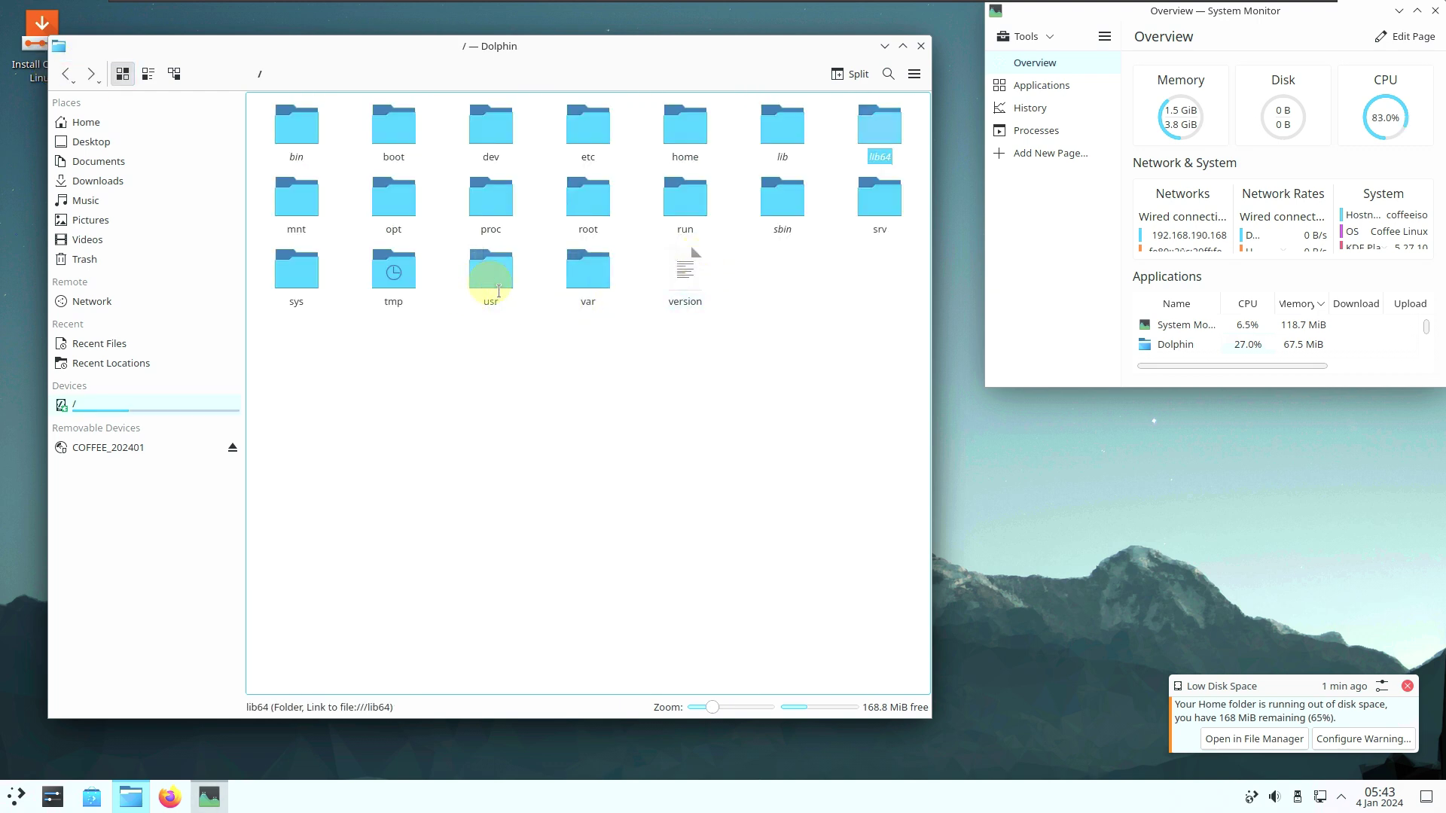
{"action": "left_click", "coordinate": [613, 277]}
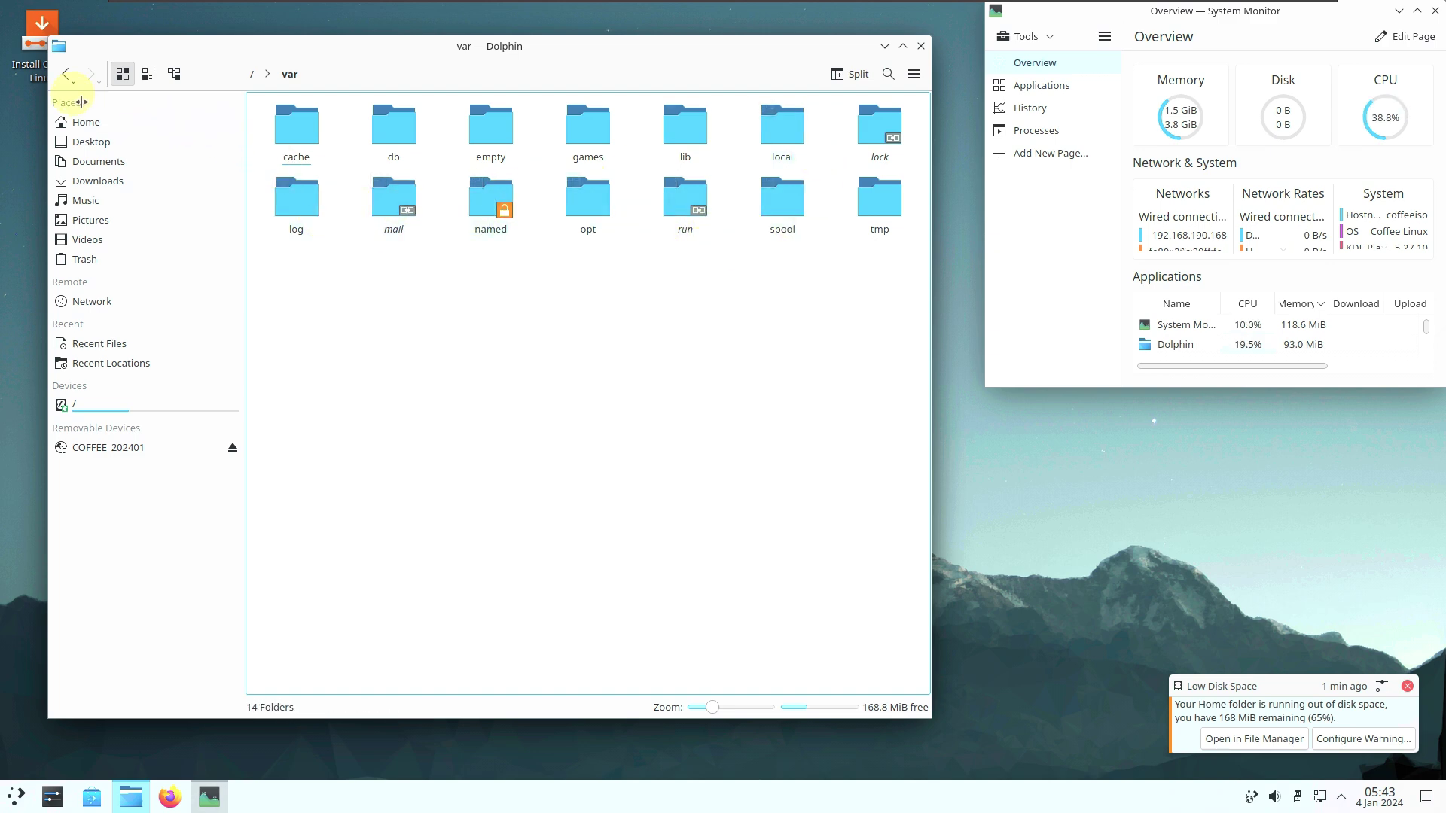
{"action": "left_click", "coordinate": [64, 78]}
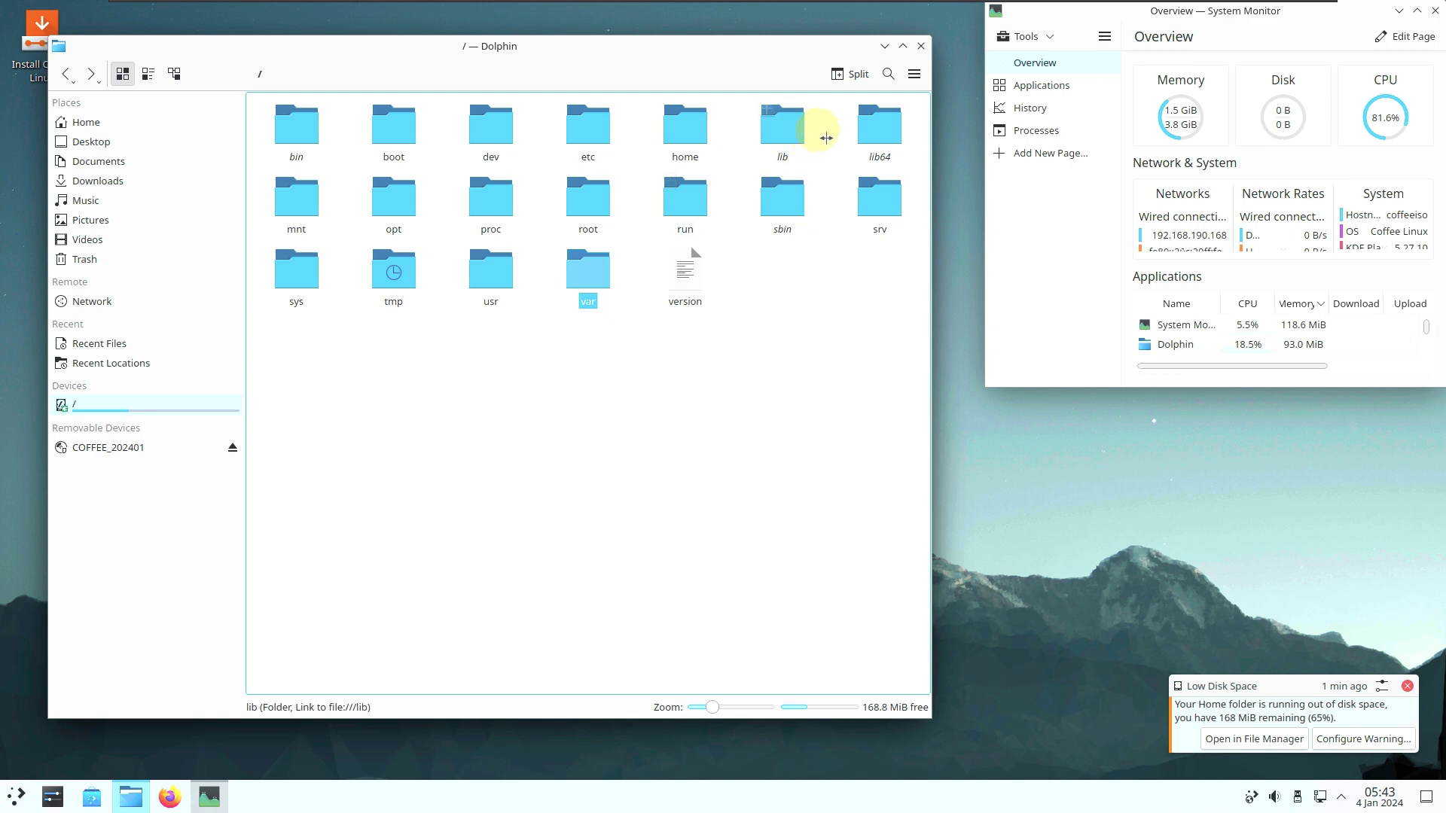
{"action": "left_click", "coordinate": [711, 128]}
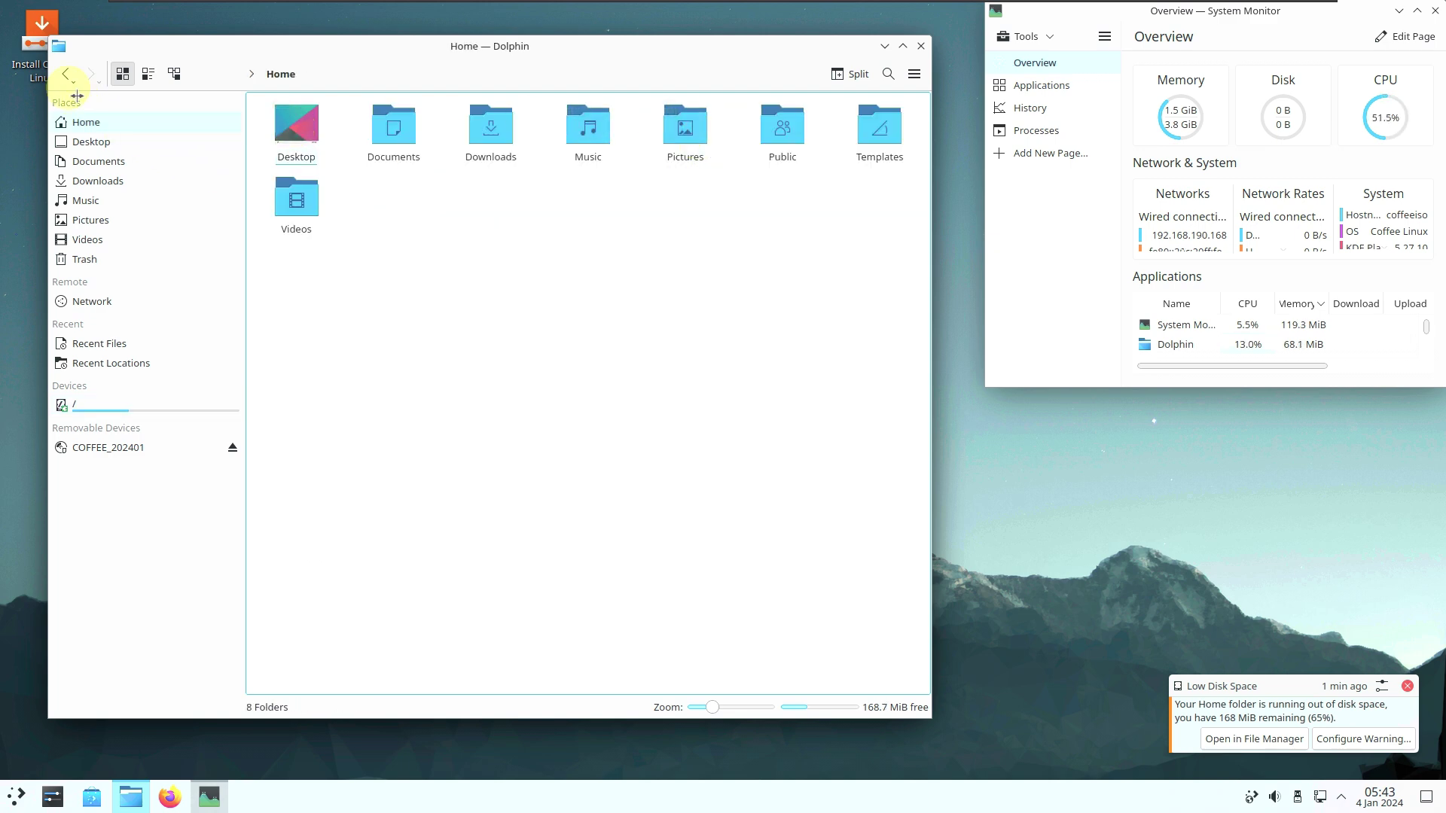
{"action": "left_click", "coordinate": [66, 73]}
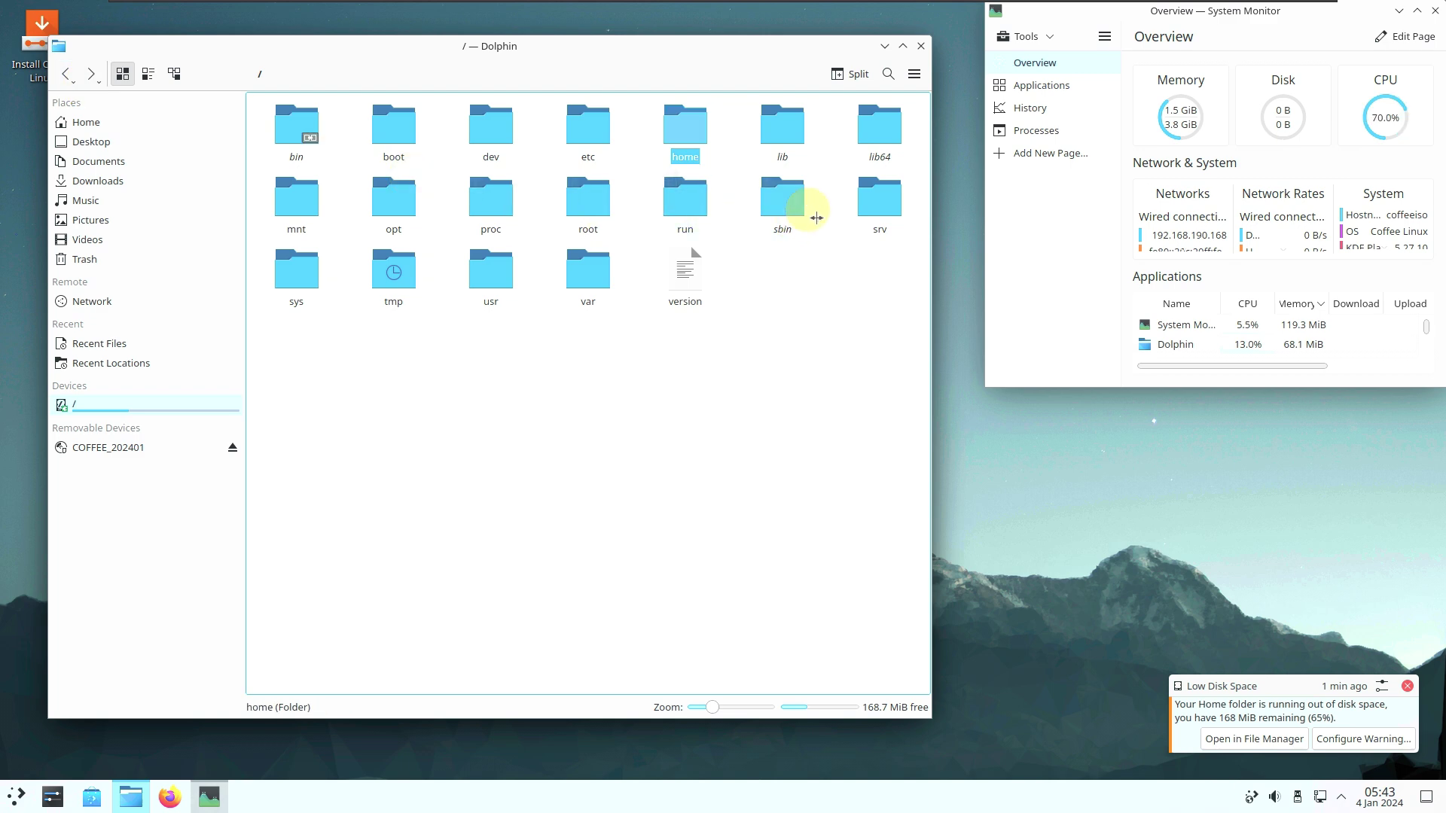
Turn on Show Hidden Files in Dolphin for the root file system, and close the file manager.
{"action": "left_click", "coordinate": [911, 78]}
{"action": "mouse_move", "coordinate": [971, 354]}
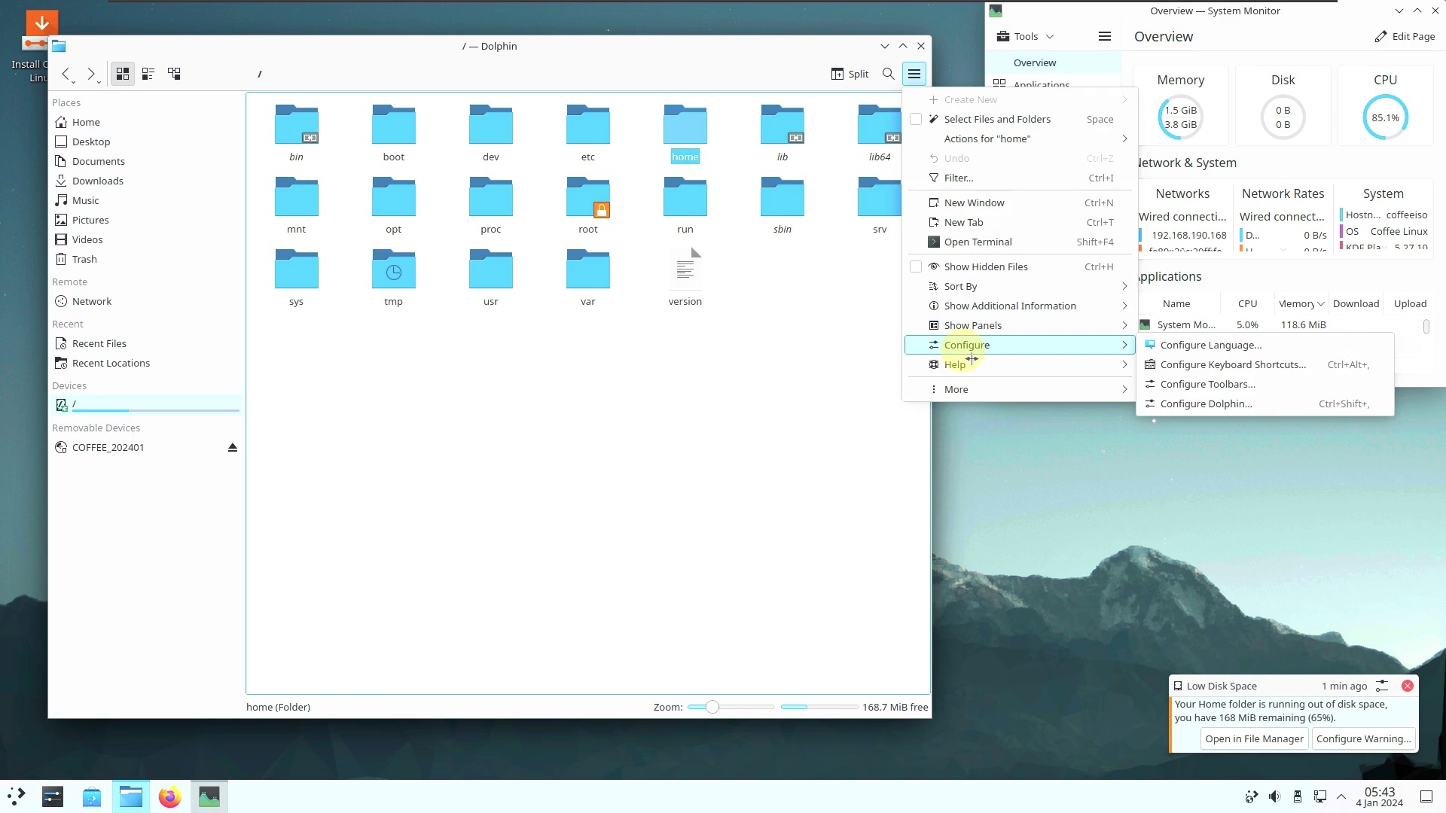
{"action": "mouse_move", "coordinate": [1021, 336]}
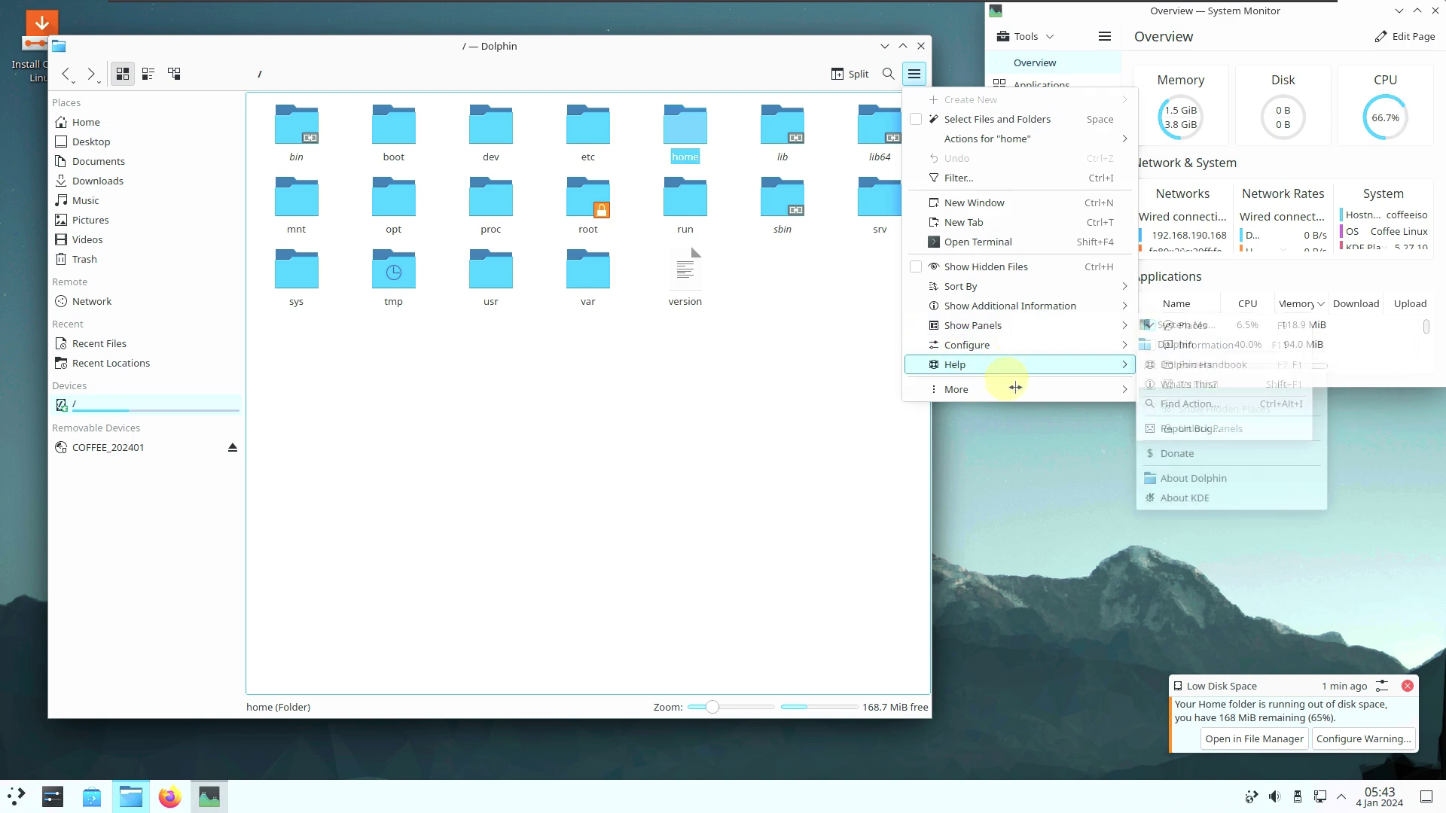
{"action": "mouse_move", "coordinate": [1015, 388]}
{"action": "mouse_move", "coordinate": [1187, 530]}
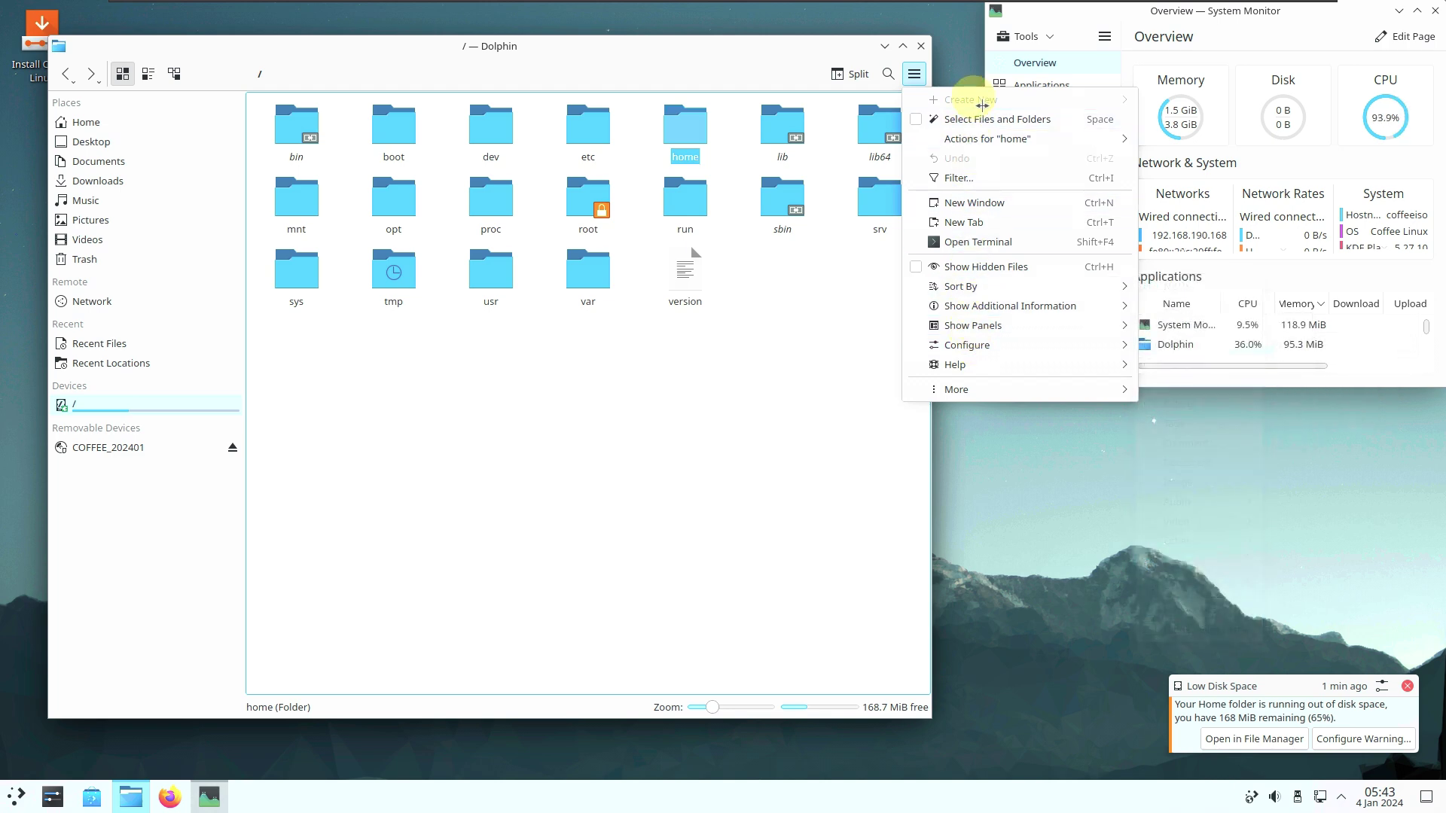
{"action": "left_click", "coordinate": [916, 263]}
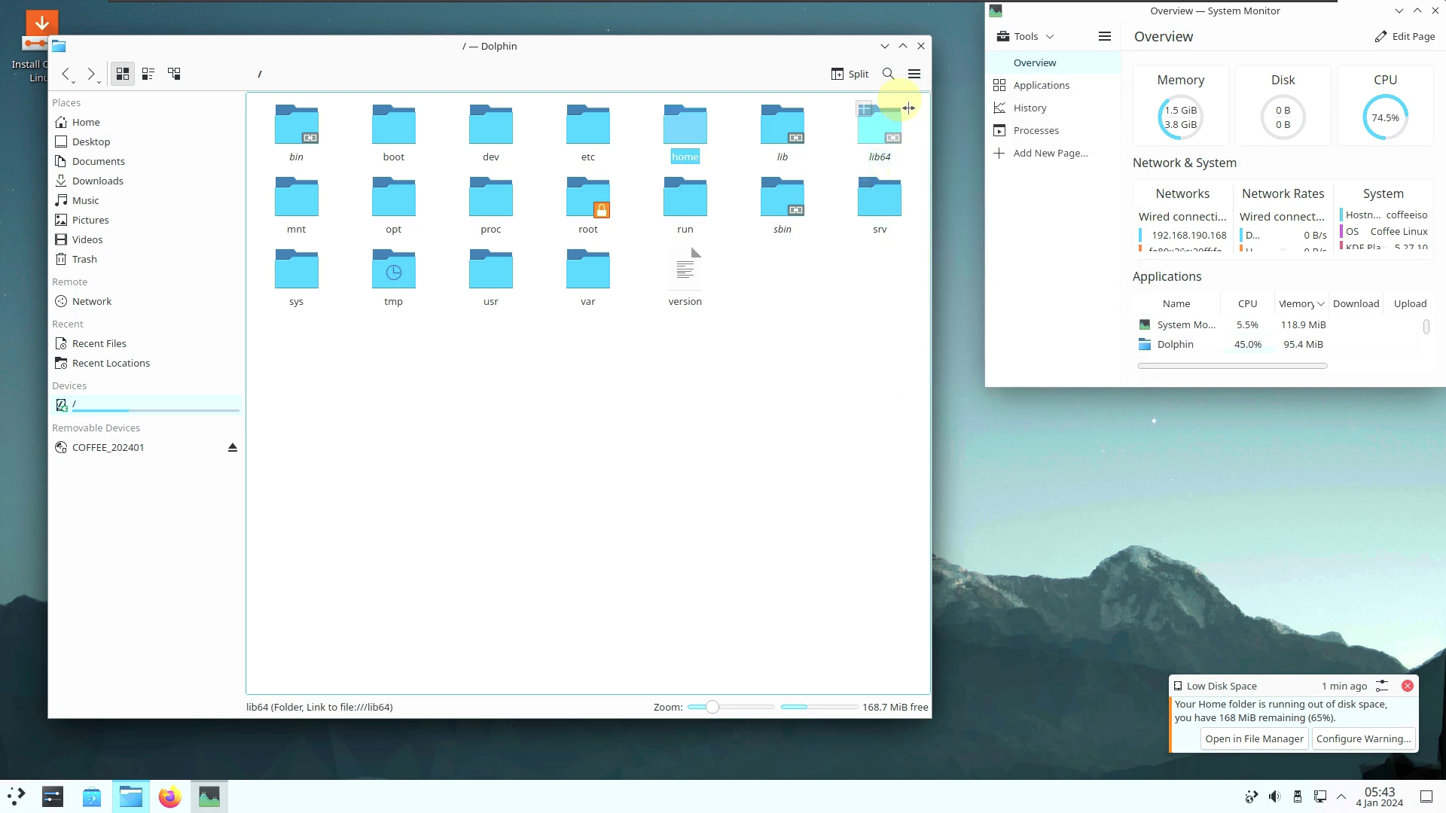
{"action": "left_click", "coordinate": [914, 73]}
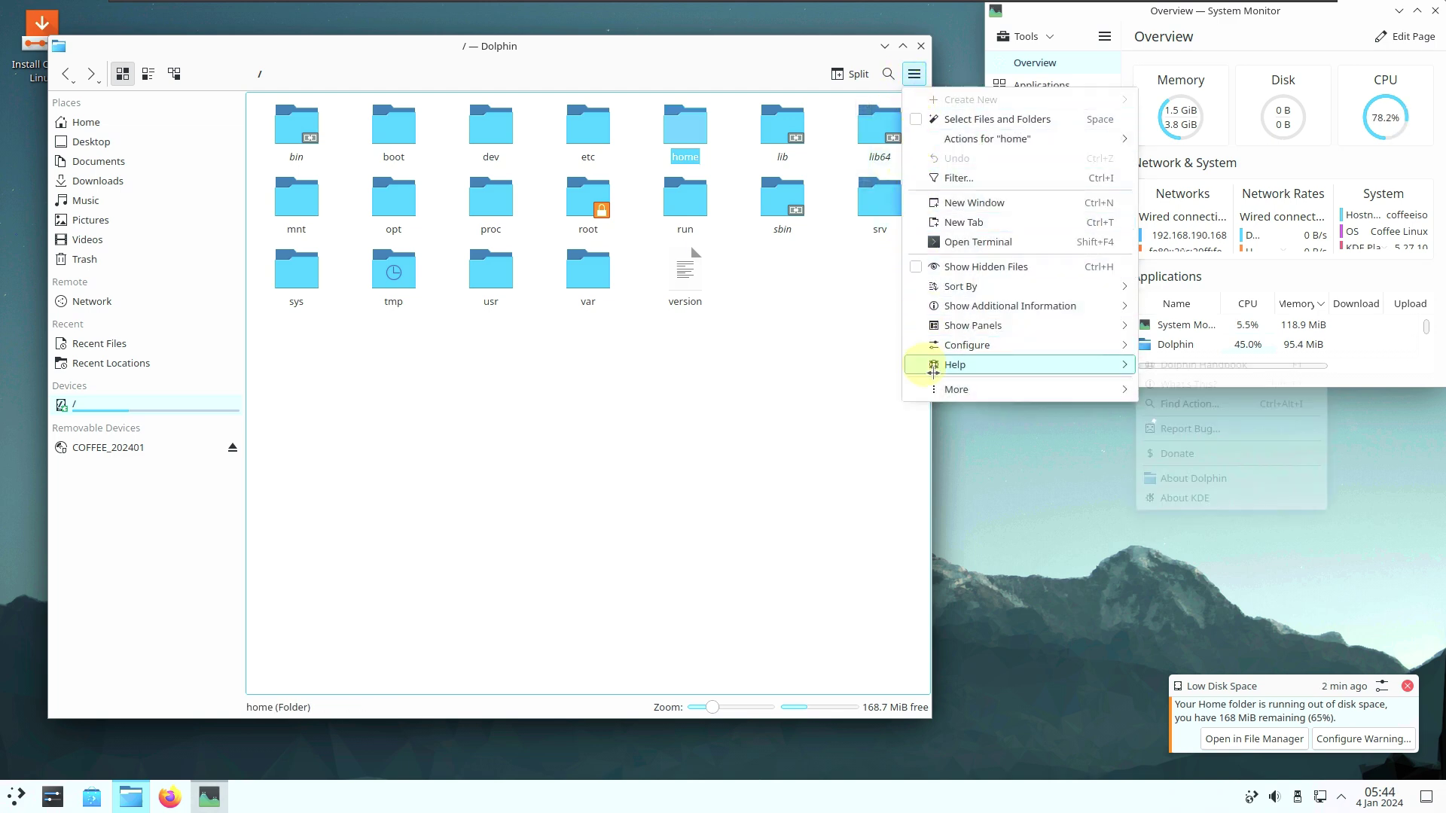
{"action": "left_click", "coordinate": [916, 267]}
{"action": "left_click", "coordinate": [912, 73]}
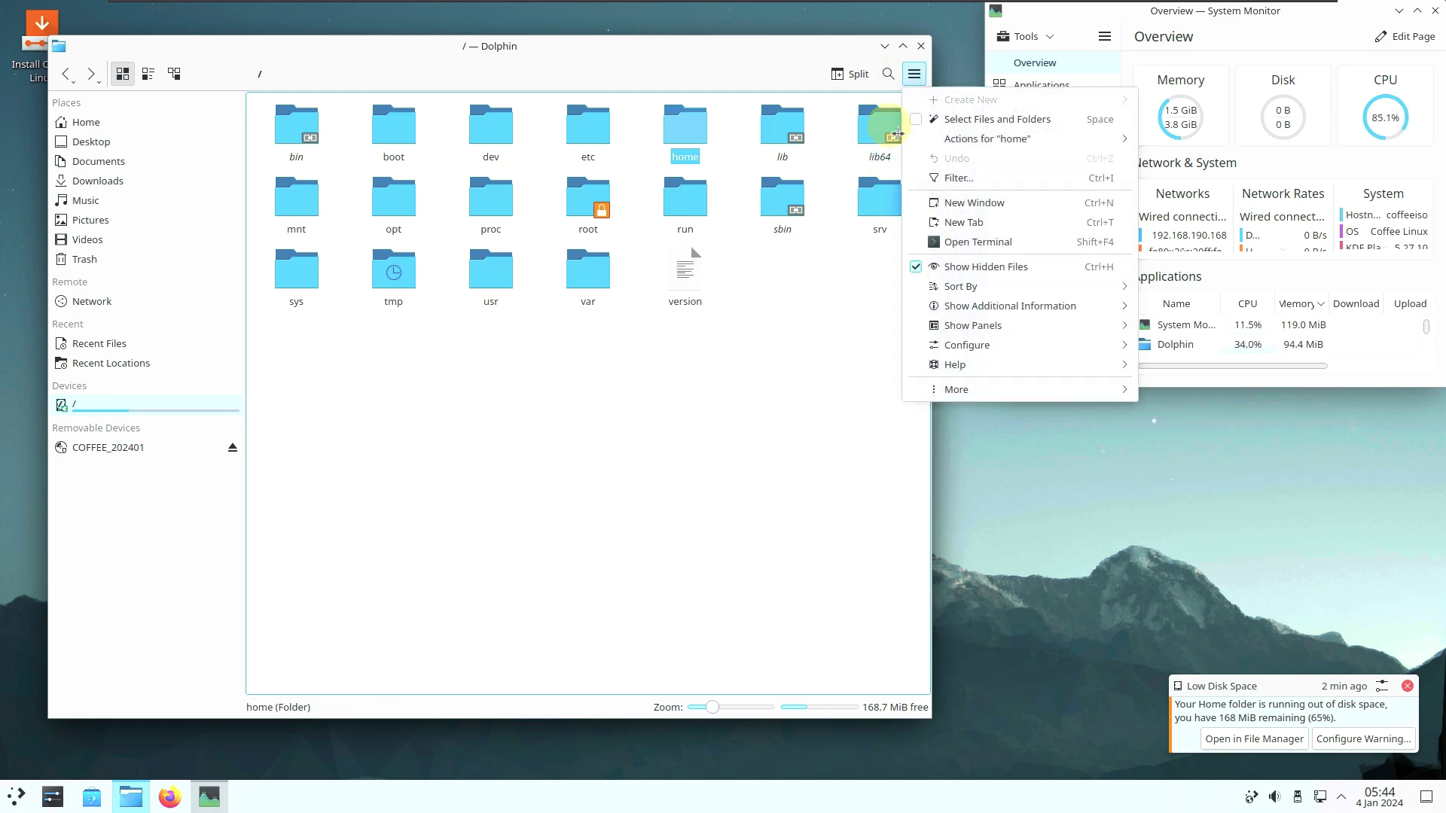
{"action": "left_click", "coordinate": [634, 364]}
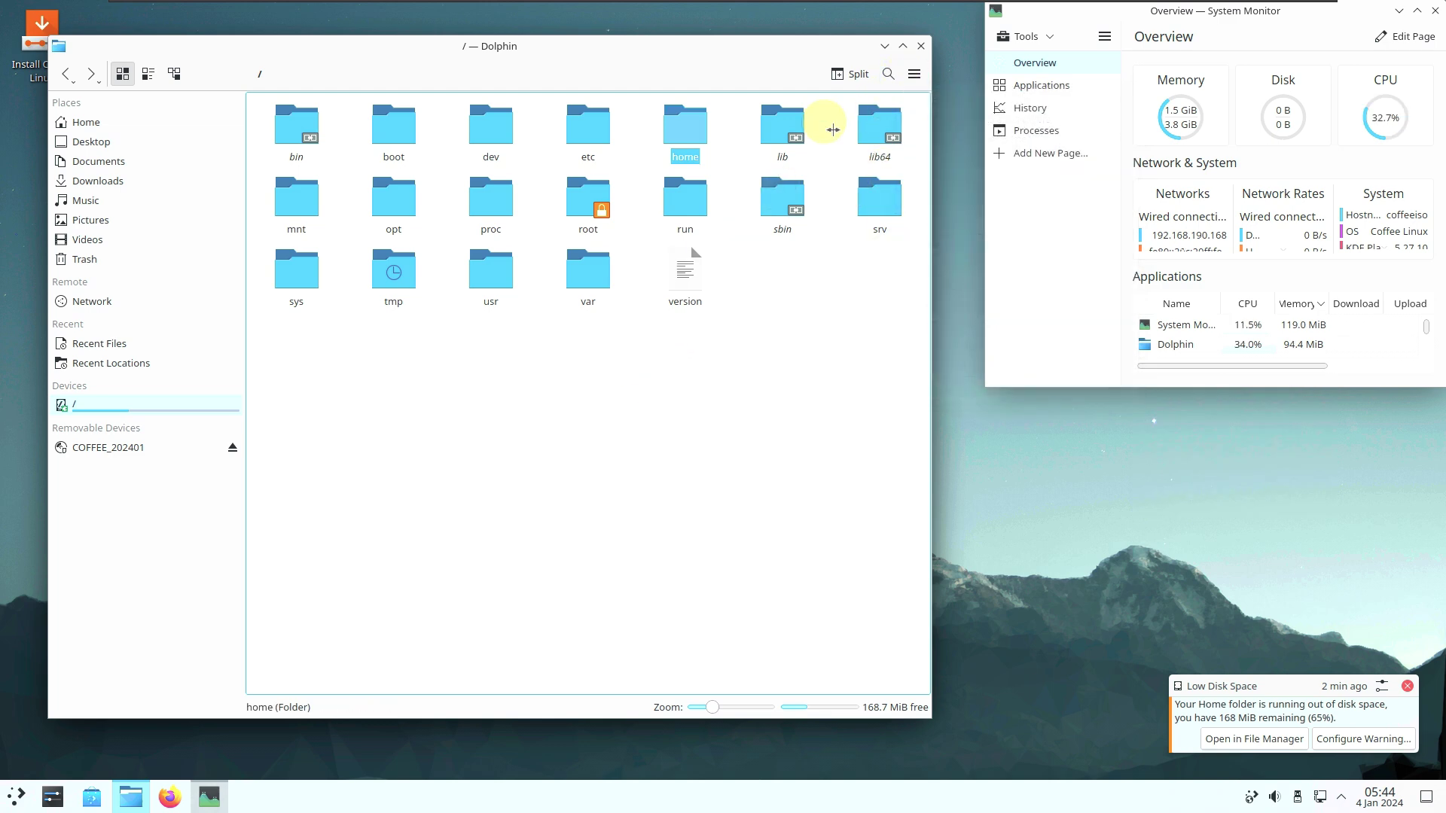
{"action": "left_click", "coordinate": [920, 47]}
Open the desktop and wallpaper configuration, and move and enlarge its window to fill the space beside System Monitor.
{"action": "right_click", "coordinate": [490, 123]}
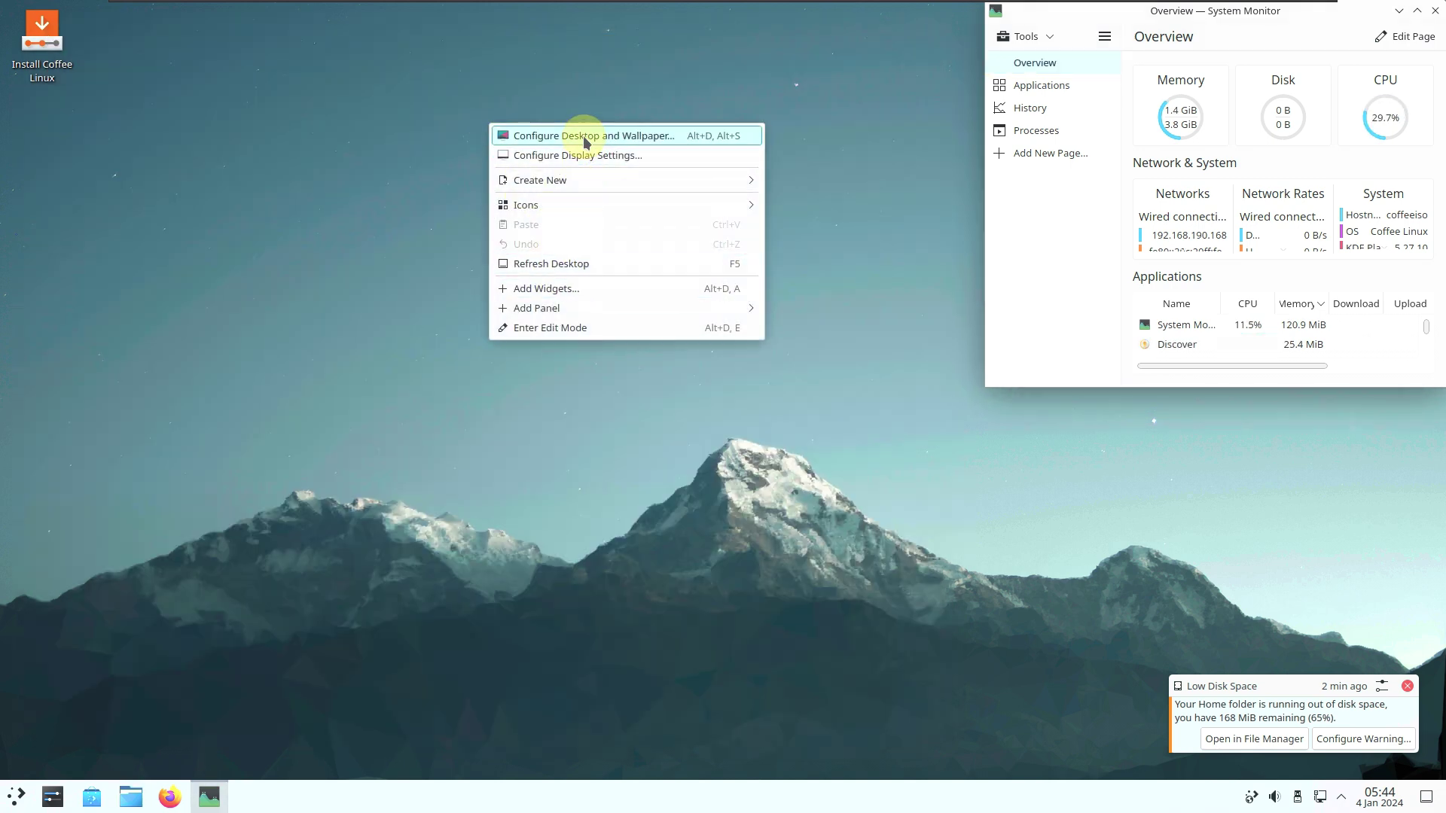
{"action": "left_click", "coordinate": [415, 261]}
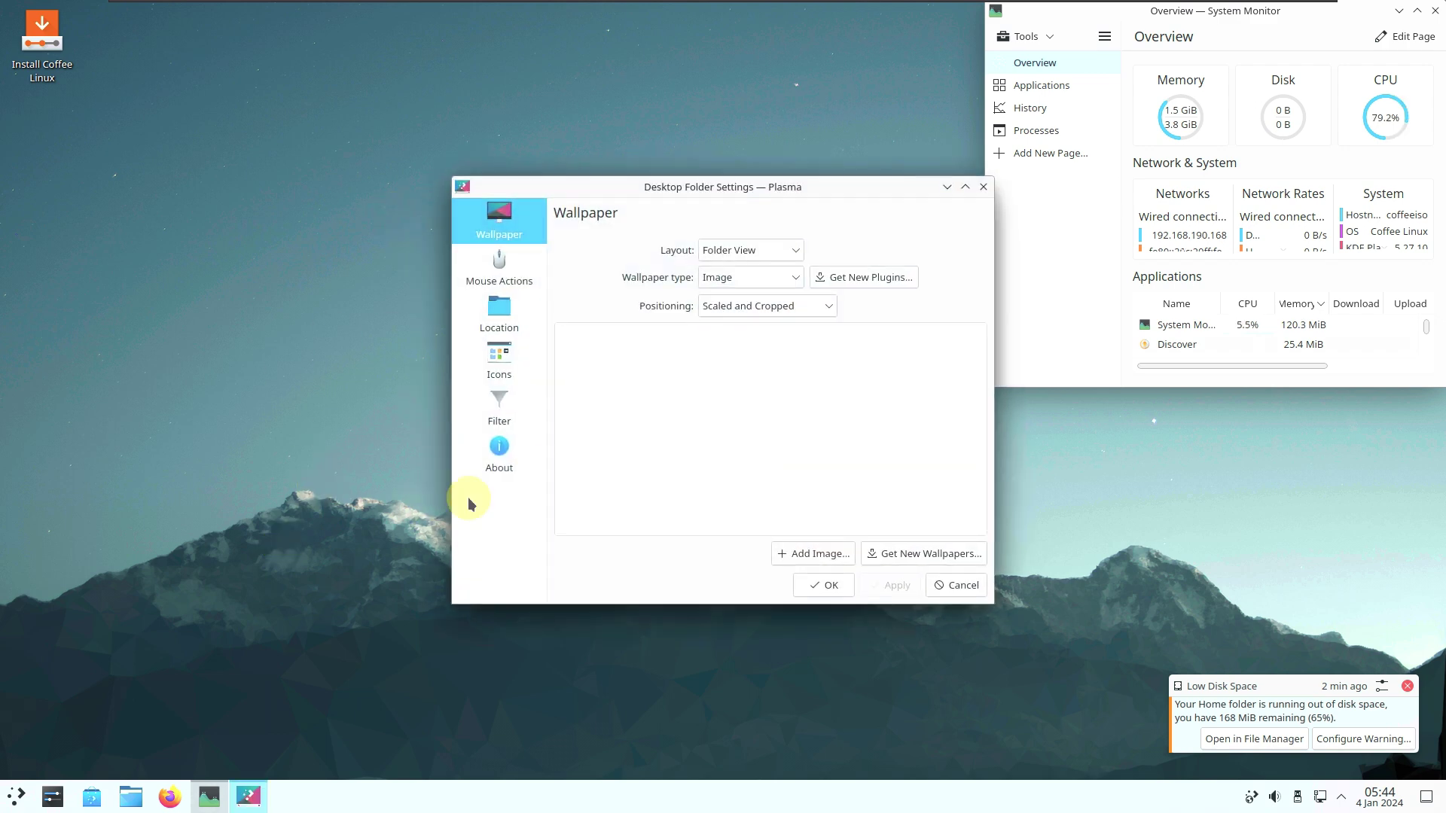
{"action": "left_click_drag", "start_coordinate": [721, 193], "coordinate": [350, 111]}
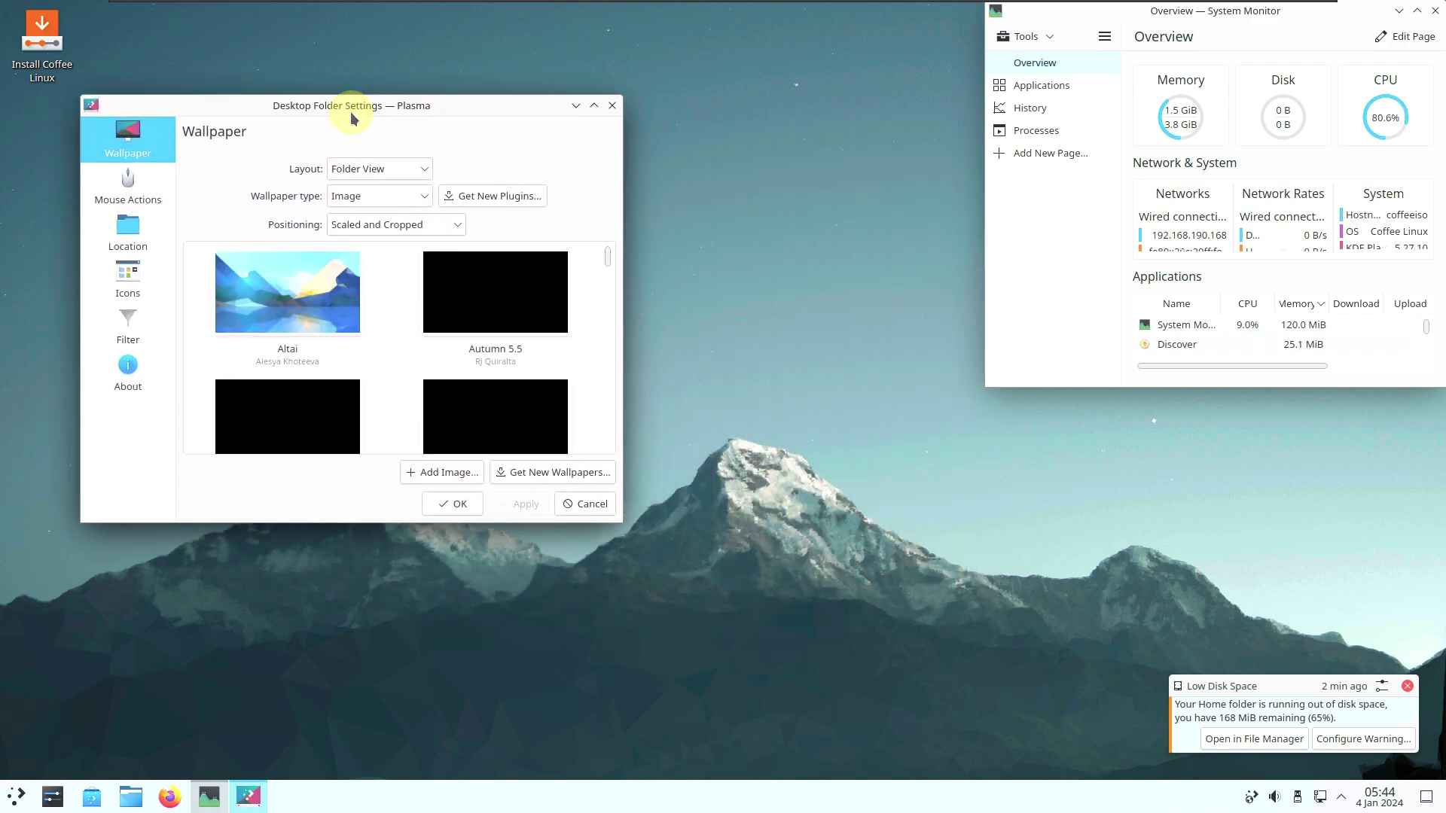
{"action": "left_click_drag", "start_coordinate": [623, 522], "coordinate": [913, 738]}
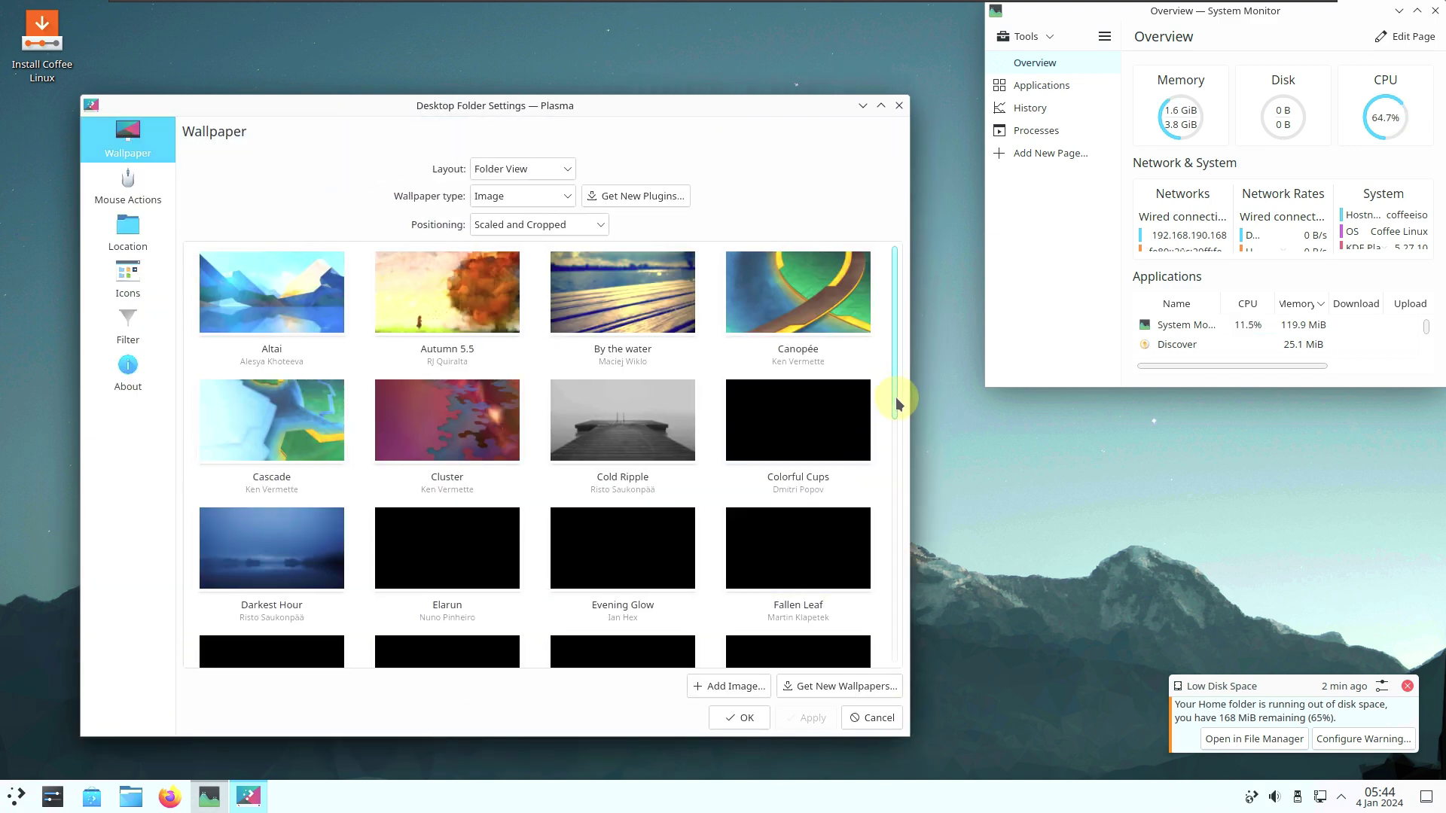
Look through the available wallpapers and the About page, and close the Desktop Folder Settings.
{"action": "left_click_drag", "start_coordinate": [896, 396], "coordinate": [885, 638]}
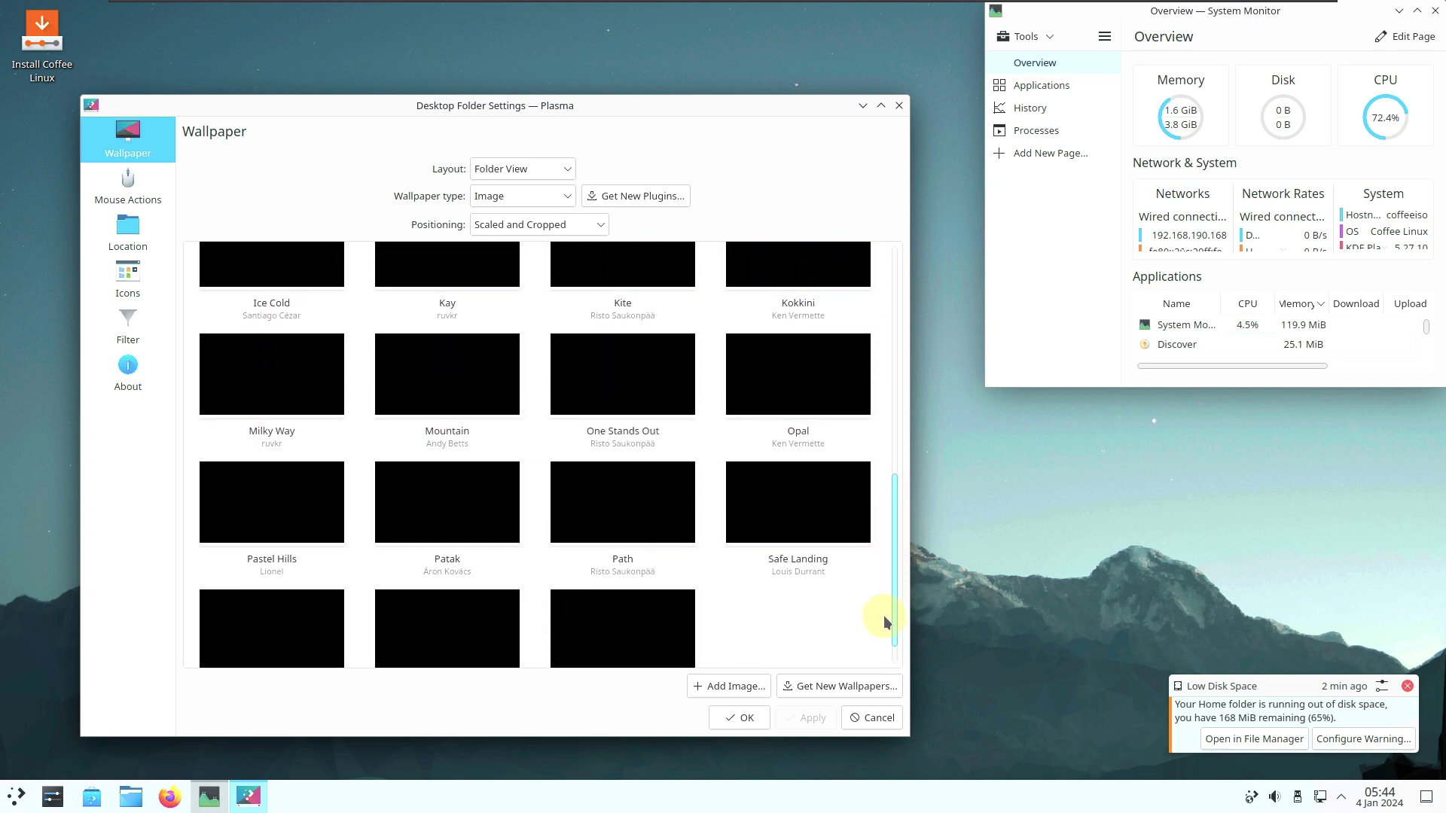
{"action": "mouse_move", "coordinate": [893, 636]}
{"action": "left_mouse_down"}
{"action": "mouse_move", "coordinate": [890, 460]}
{"action": "mouse_move", "coordinate": [896, 637]}
{"action": "mouse_move", "coordinate": [887, 626]}
{"action": "left_mouse_up"}
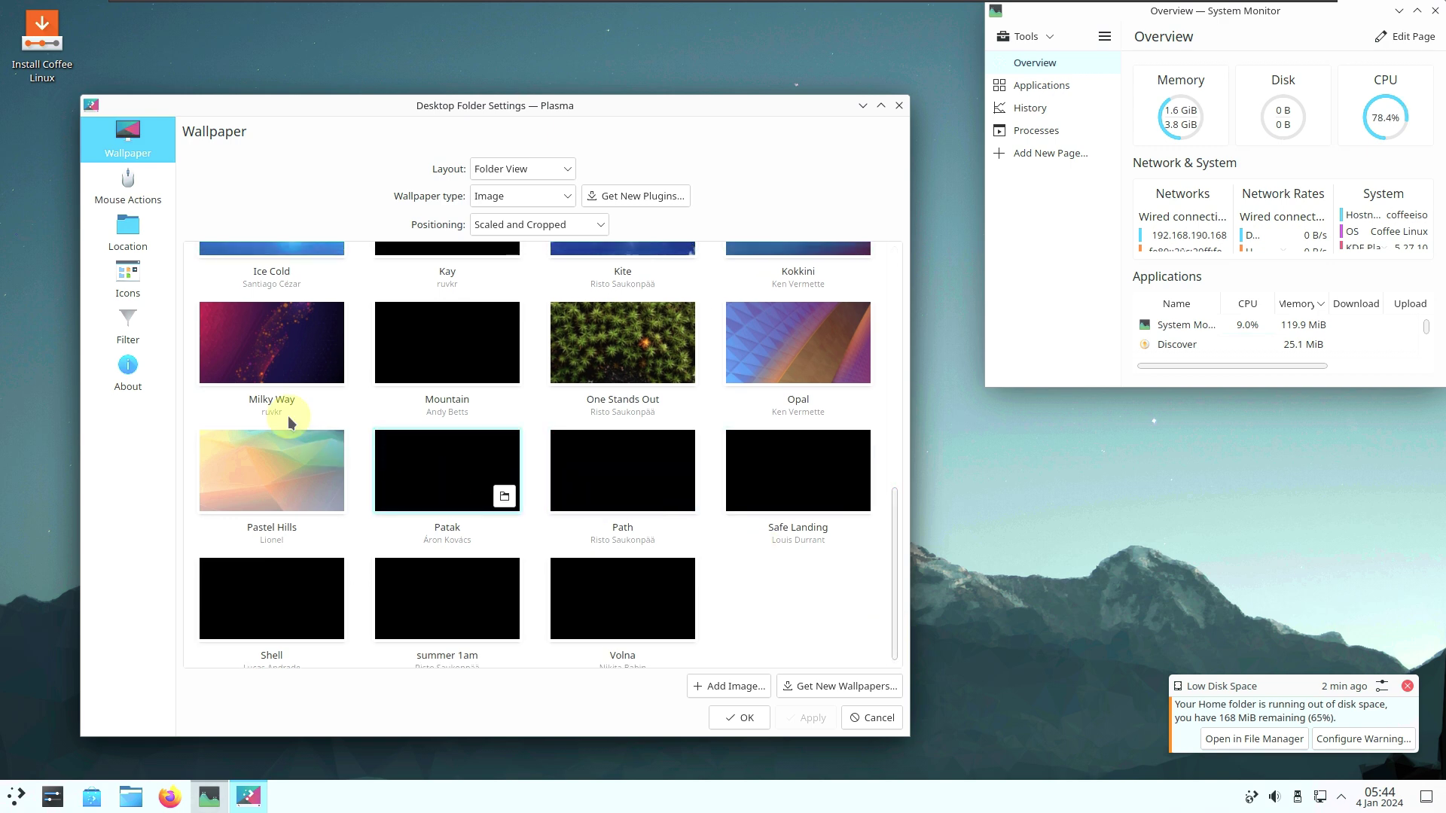
{"action": "left_click", "coordinate": [128, 371]}
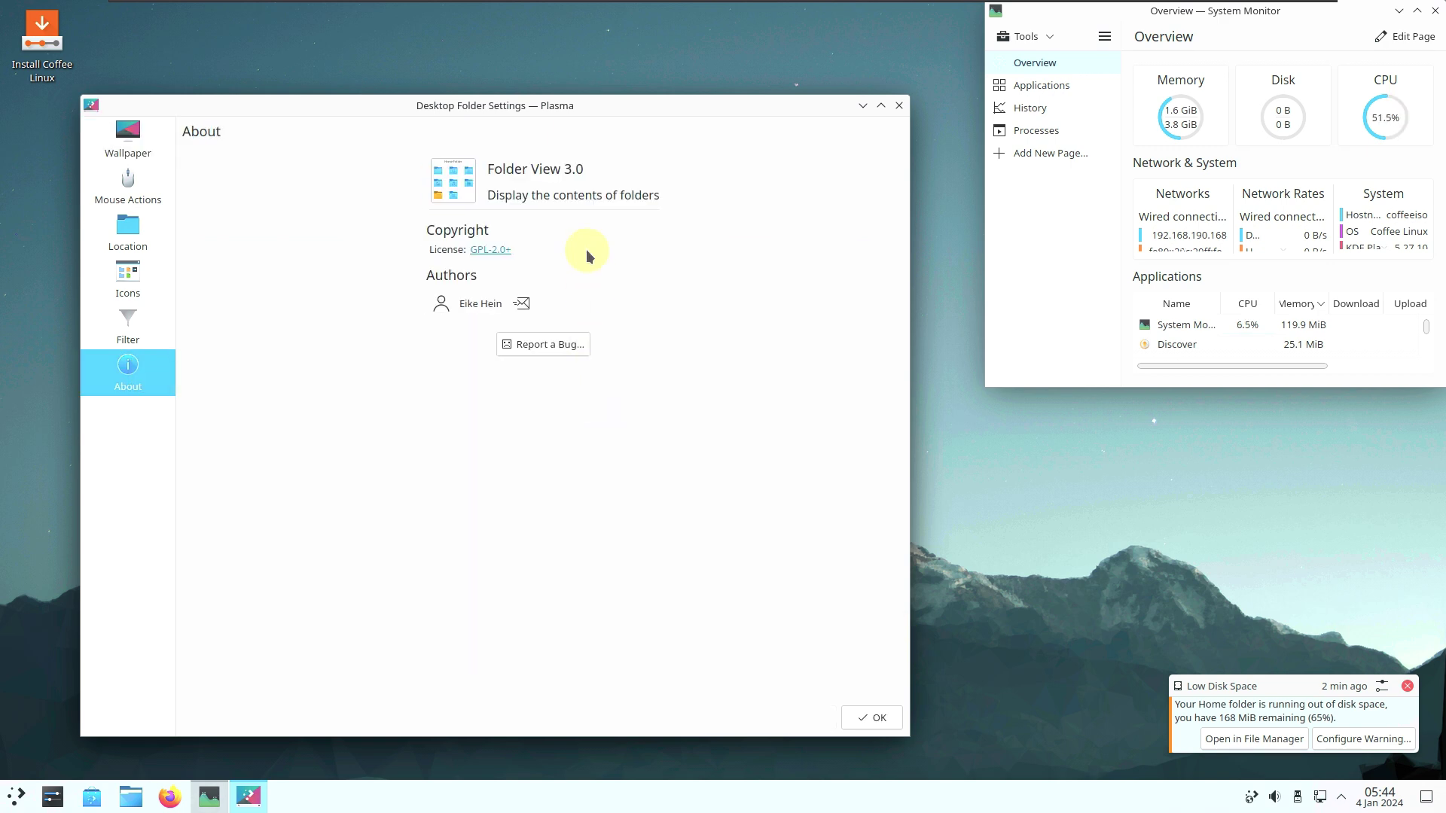
{"action": "left_click", "coordinate": [872, 719]}
Examine the full list of installed applications in the application launcher under All Applications.
{"action": "left_click", "coordinate": [18, 797]}
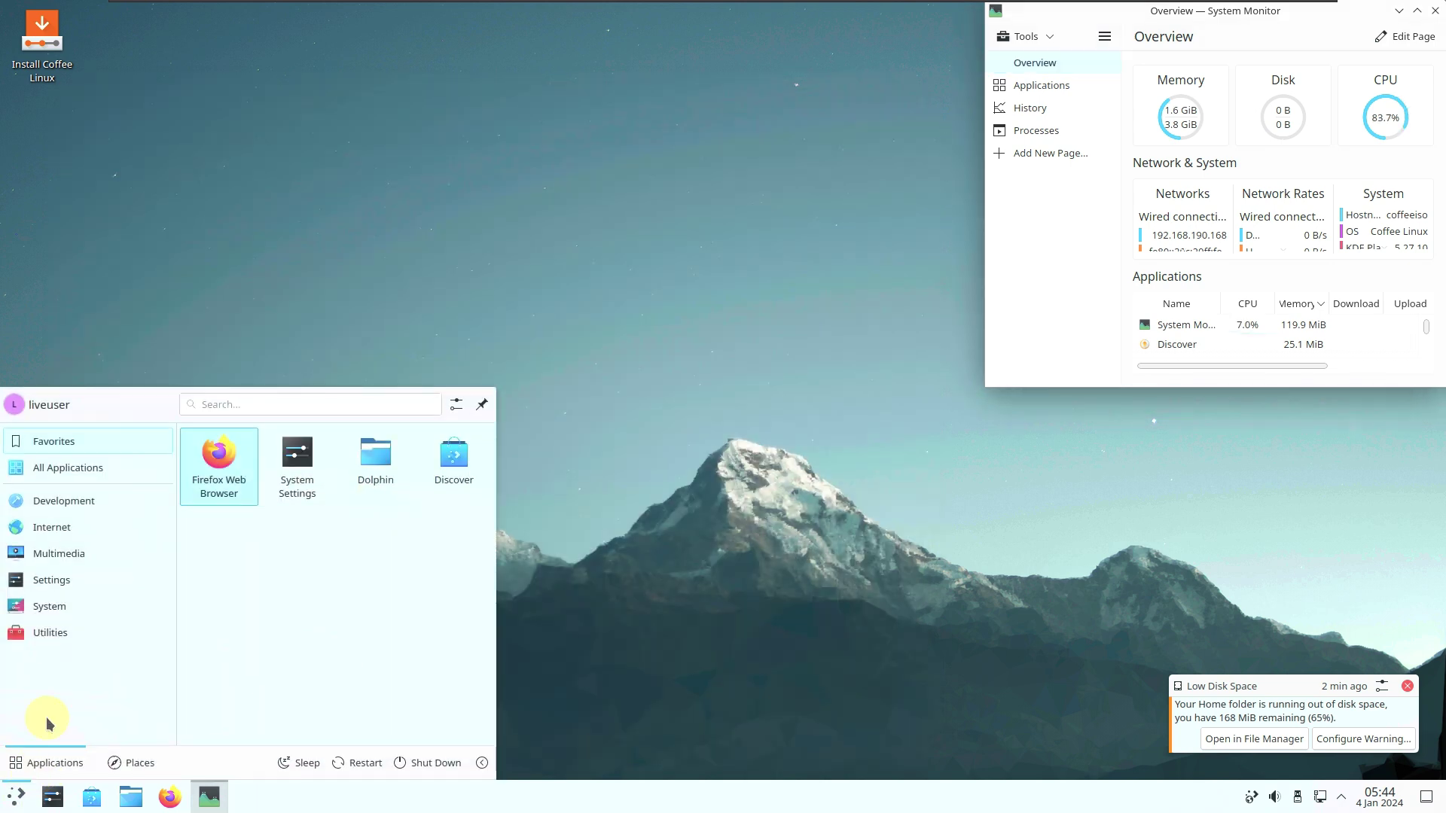
{"action": "left_click", "coordinate": [107, 471]}
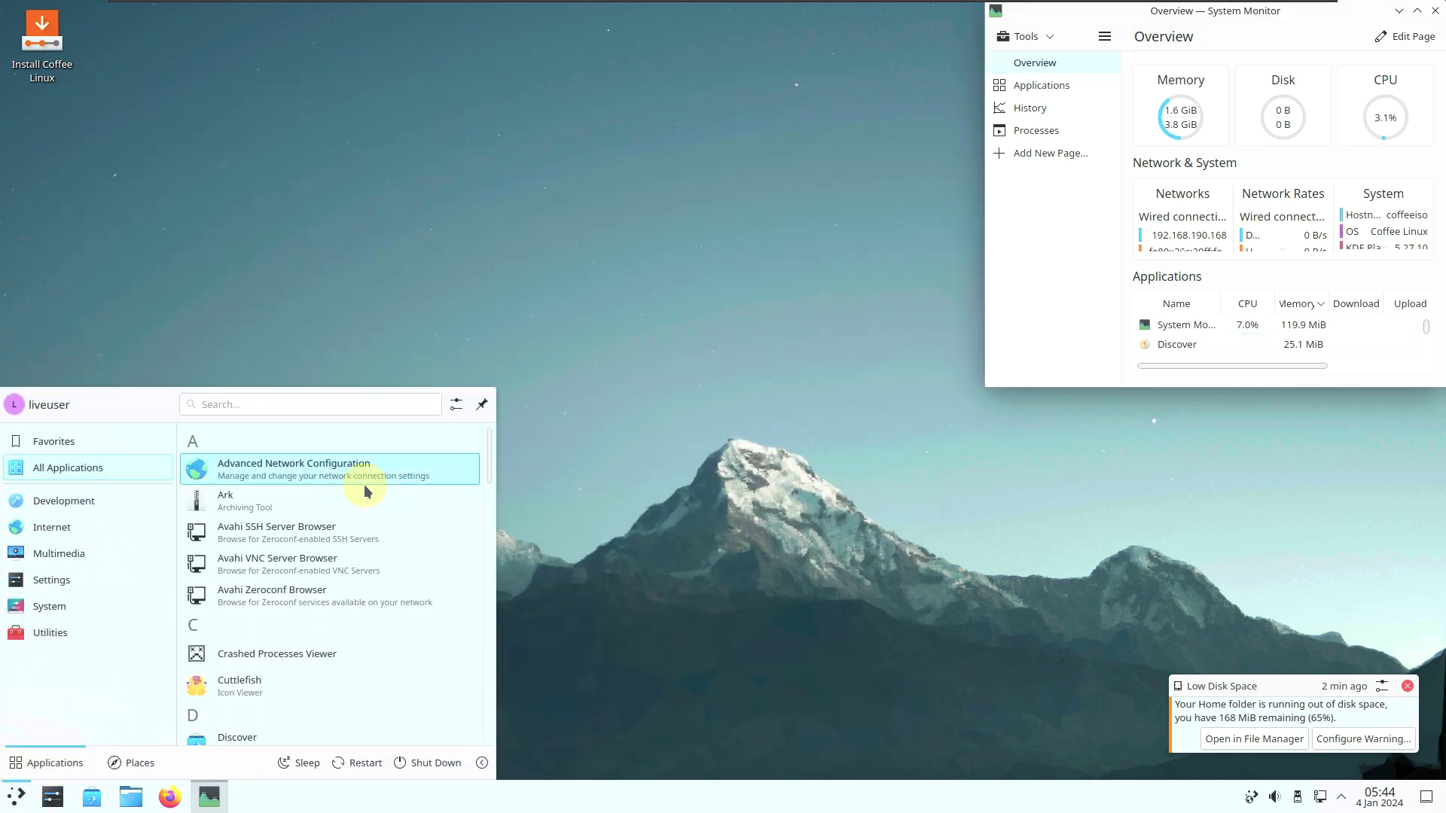
{"action": "scroll", "coordinate": [421, 485], "scroll_direction": "down", "scroll_amount": 10}
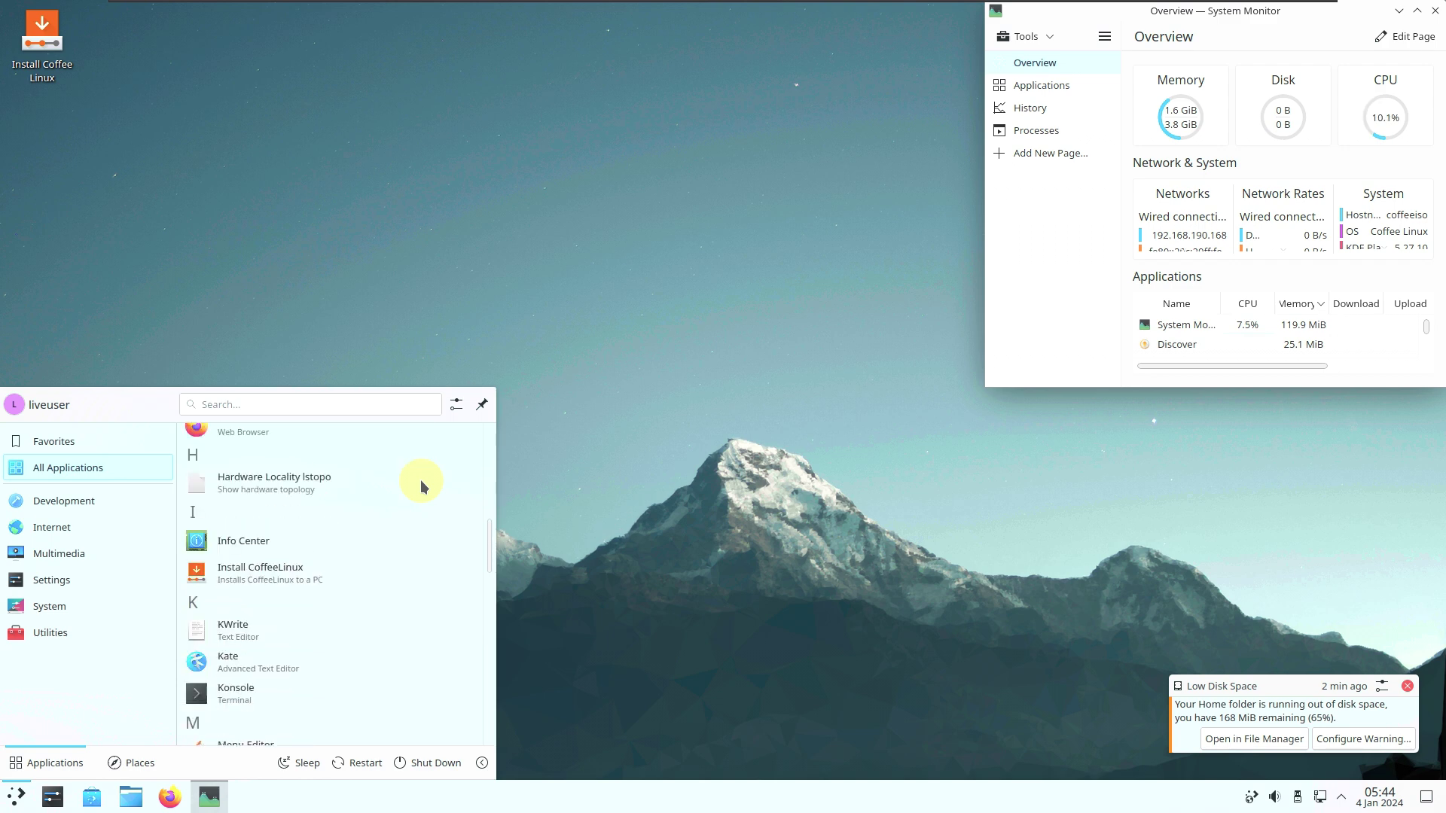
{"action": "scroll", "coordinate": [421, 485], "scroll_direction": "down", "scroll_amount": 10}
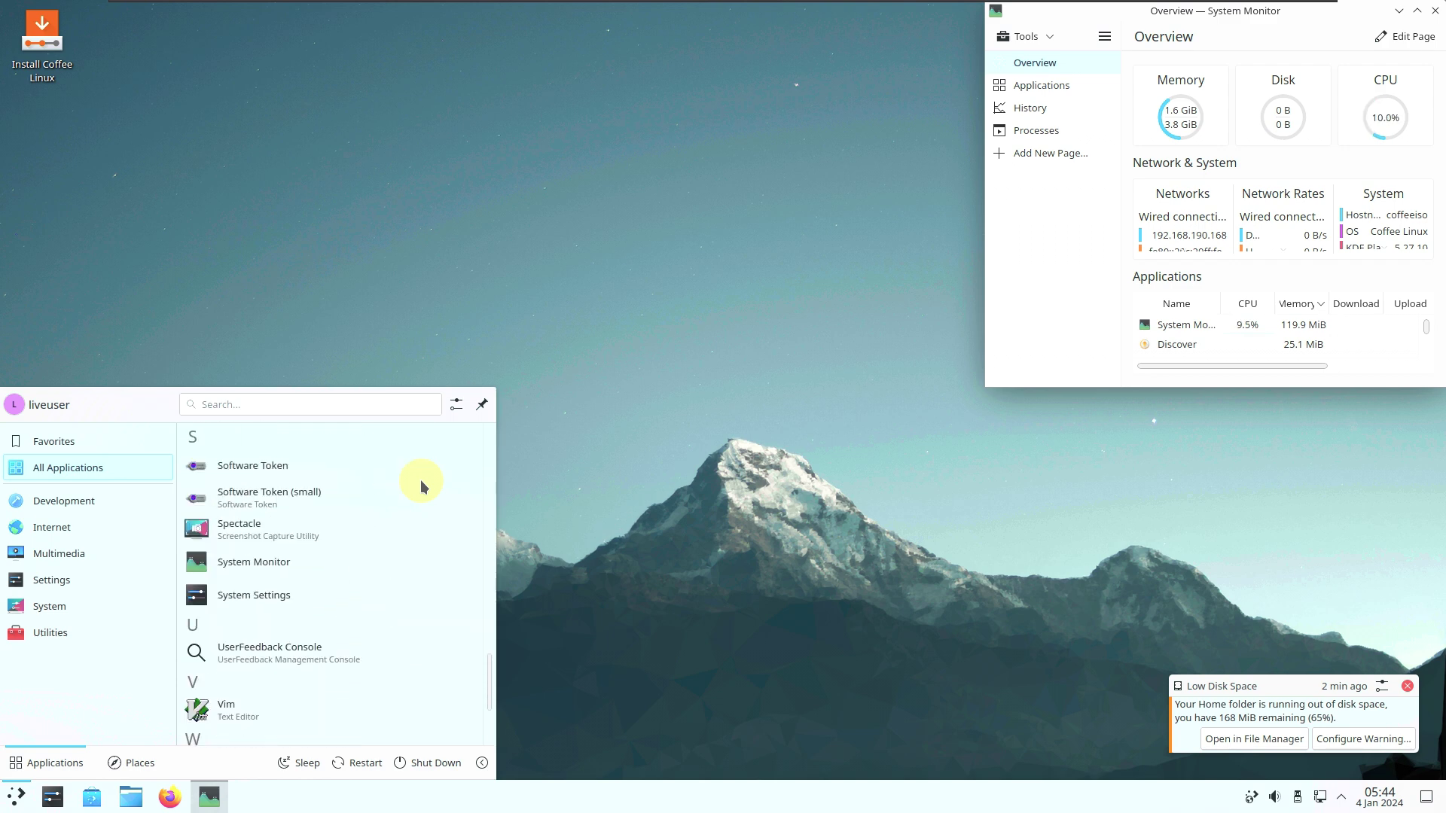
{"action": "scroll", "coordinate": [421, 486], "scroll_direction": "down", "scroll_amount": 1}
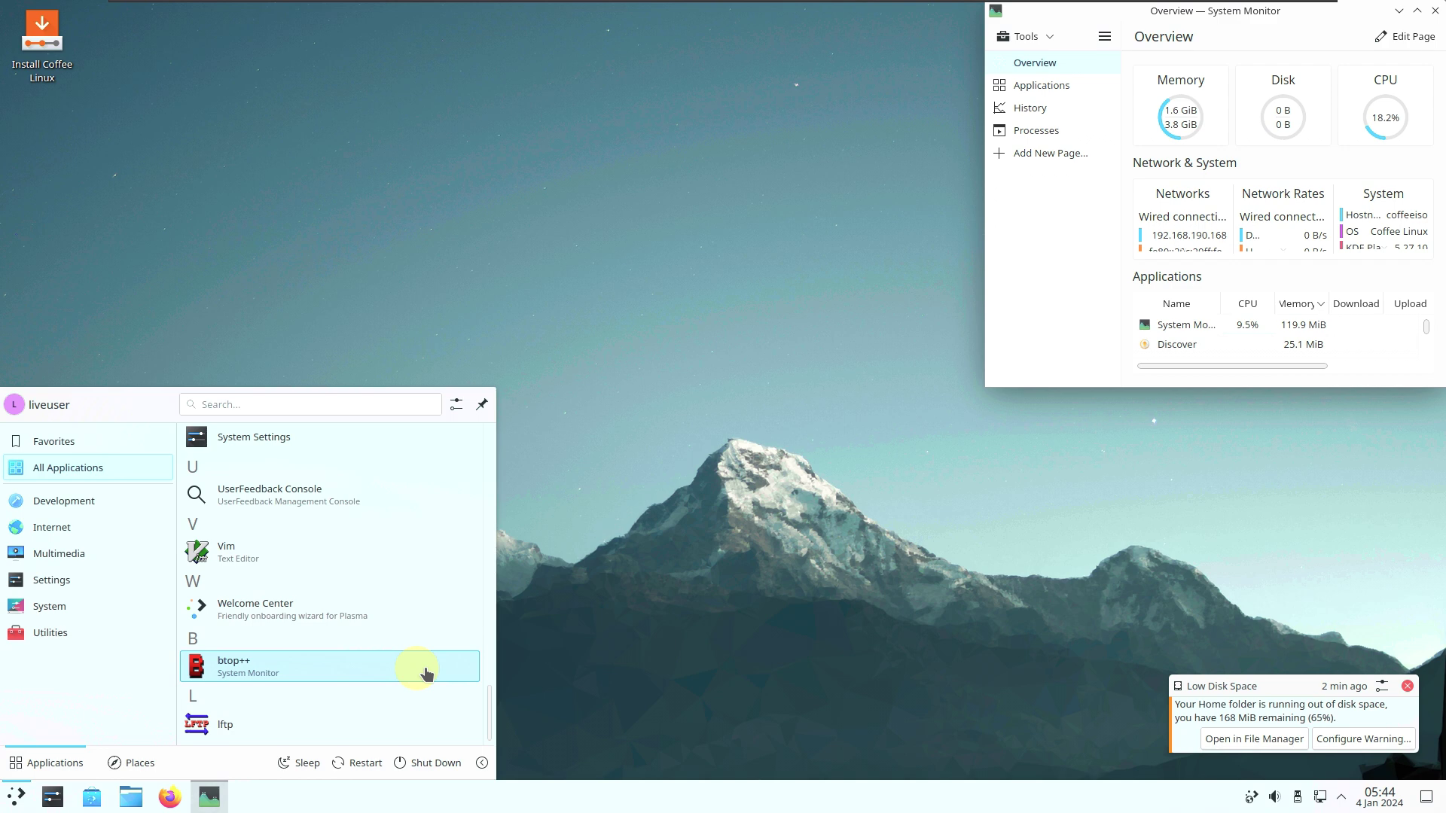
{"action": "scroll", "coordinate": [406, 685], "scroll_direction": "up", "scroll_amount": 10}
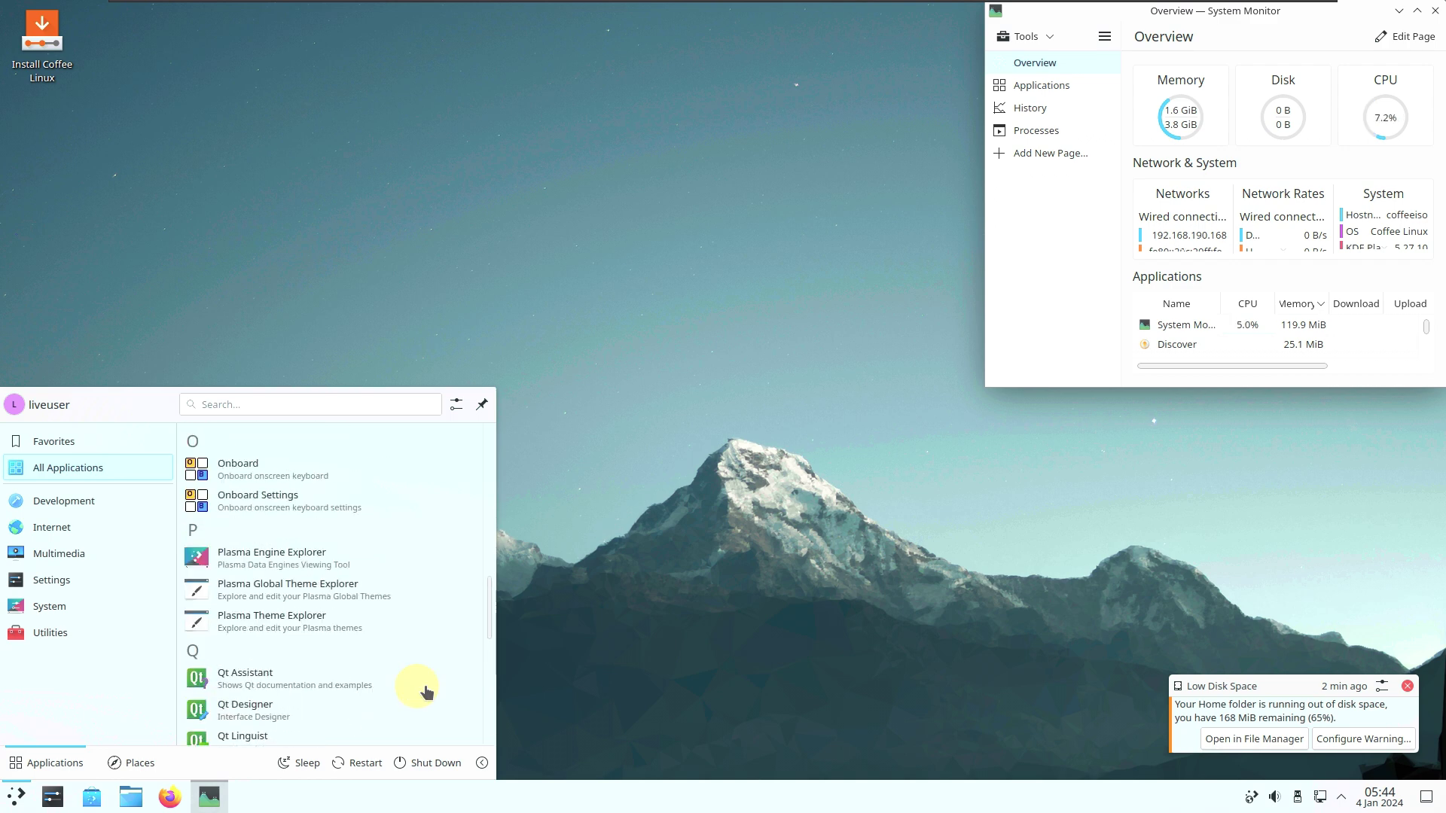
{"action": "scroll", "coordinate": [425, 691], "scroll_direction": "up", "scroll_amount": 8}
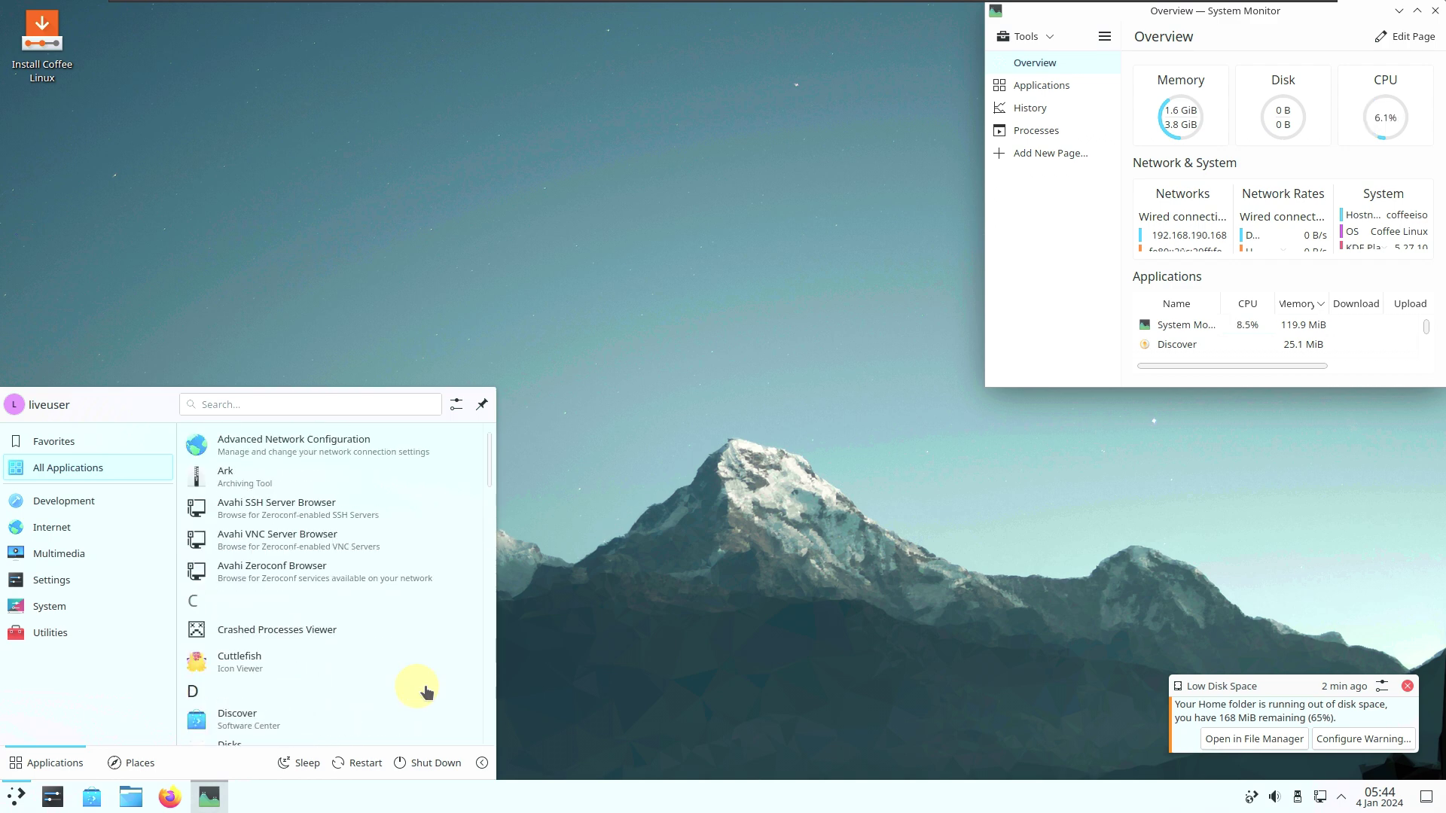
{"action": "scroll", "coordinate": [426, 691], "scroll_direction": "down", "scroll_amount": 4}
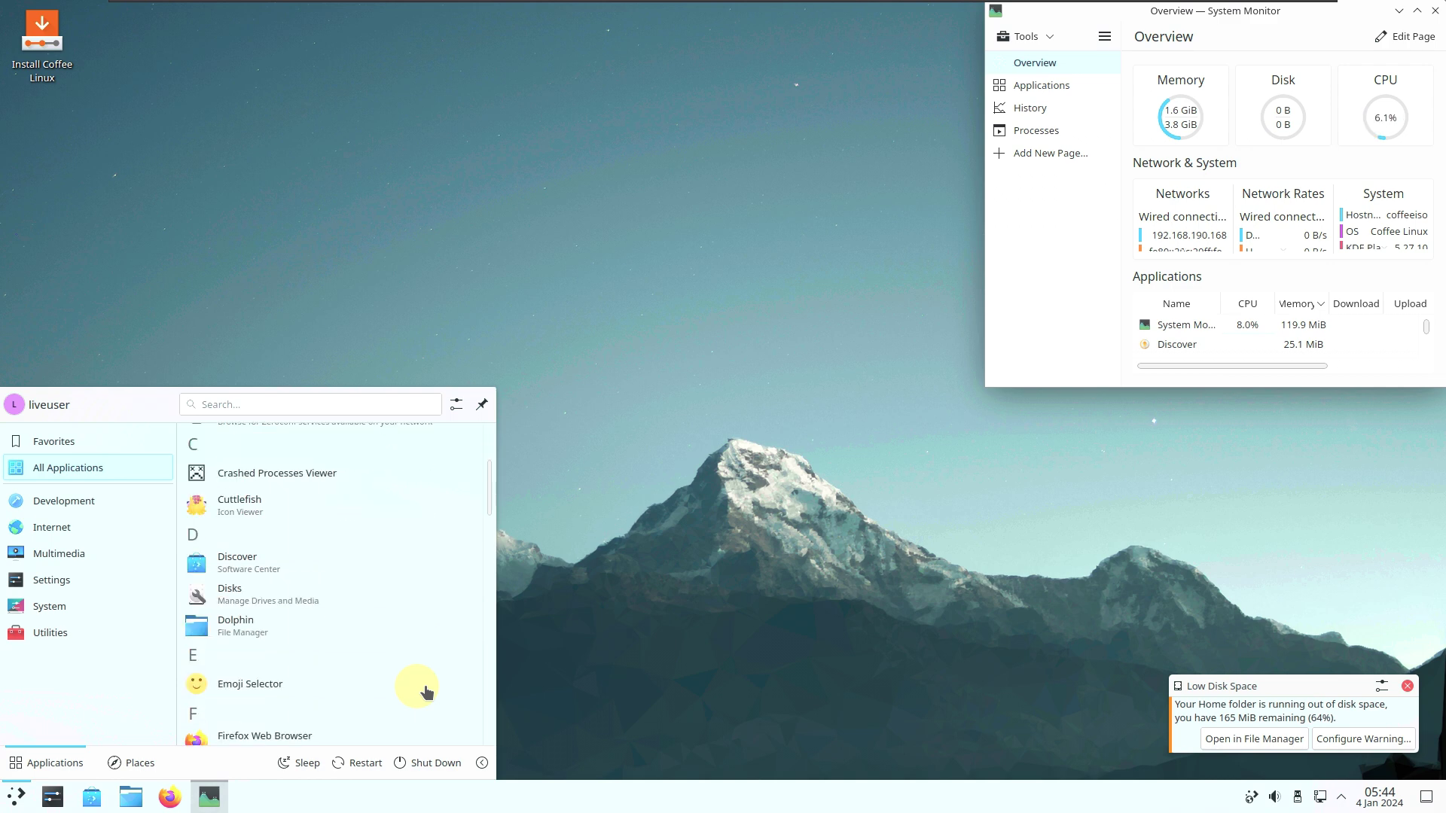
{"action": "scroll", "coordinate": [426, 692], "scroll_direction": "down", "scroll_amount": 12}
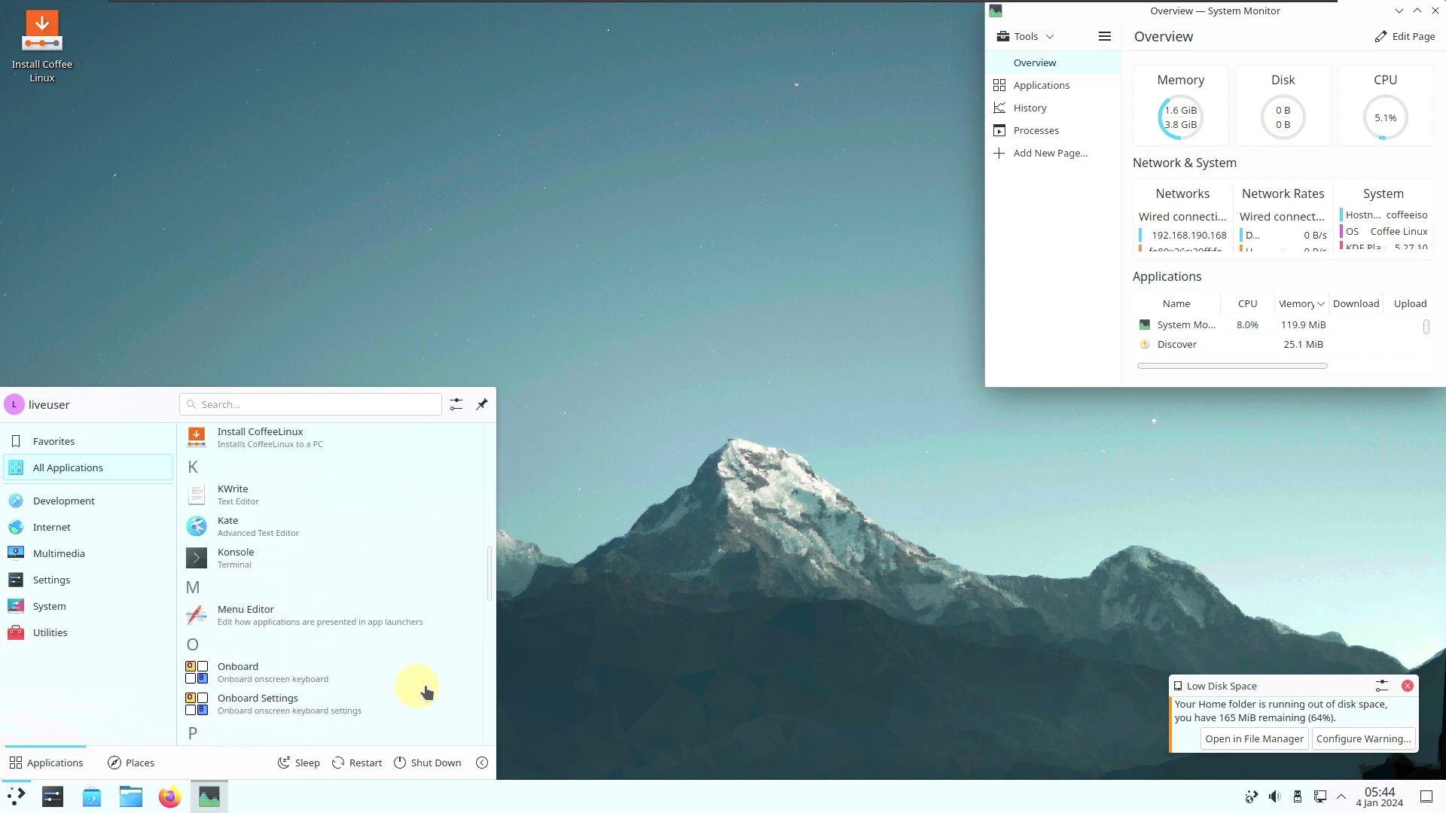
{"action": "scroll", "coordinate": [426, 691], "scroll_direction": "down", "scroll_amount": 15}
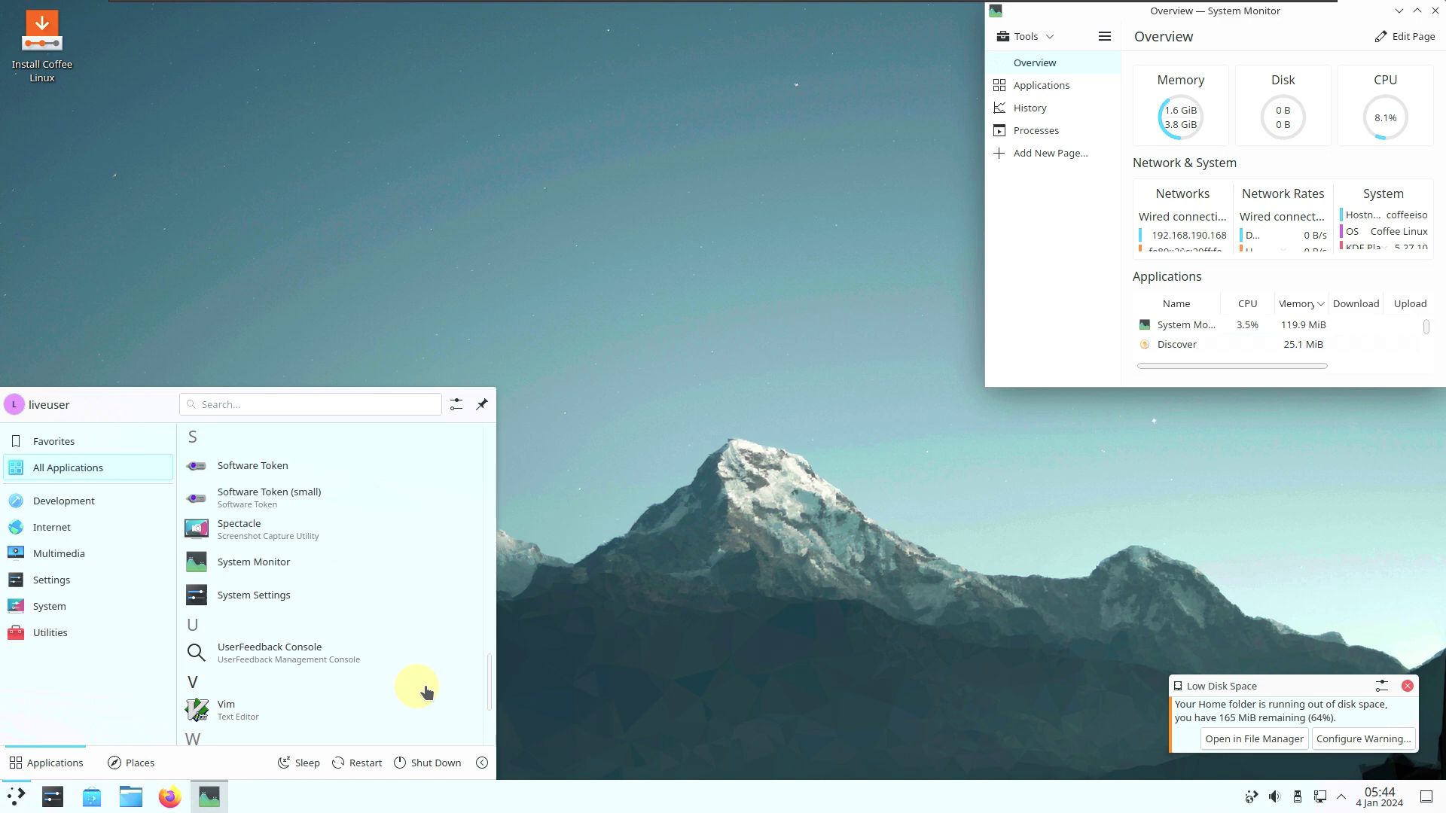
Launch btop++ and view its resource usage beside System Monitor, and close its Konsole window.
{"action": "scroll", "coordinate": [426, 692], "scroll_direction": "down", "scroll_amount": 1}
{"action": "left_click", "coordinate": [326, 677]}
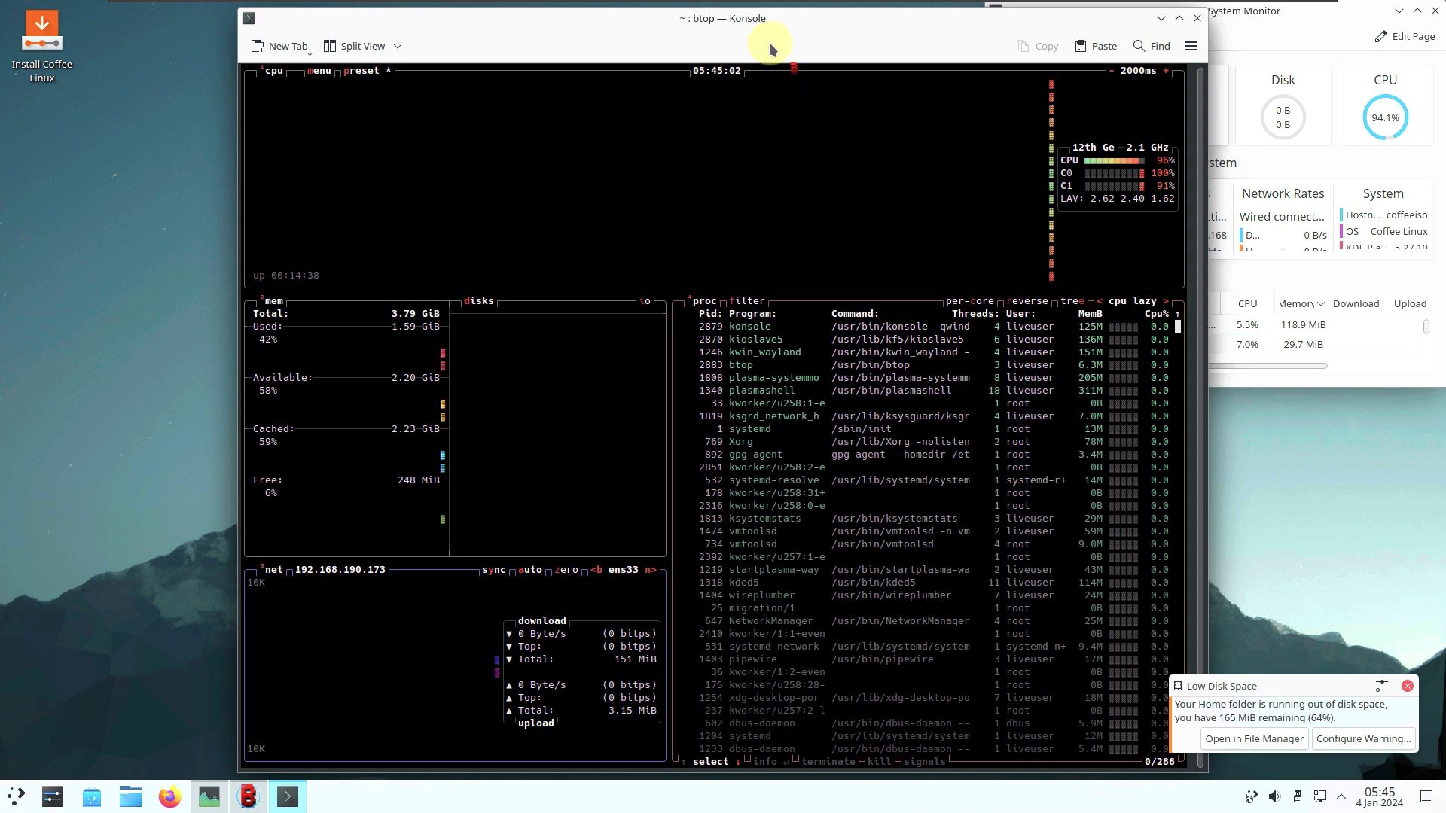
{"action": "left_click_drag", "start_coordinate": [726, 37], "coordinate": [531, 45]}
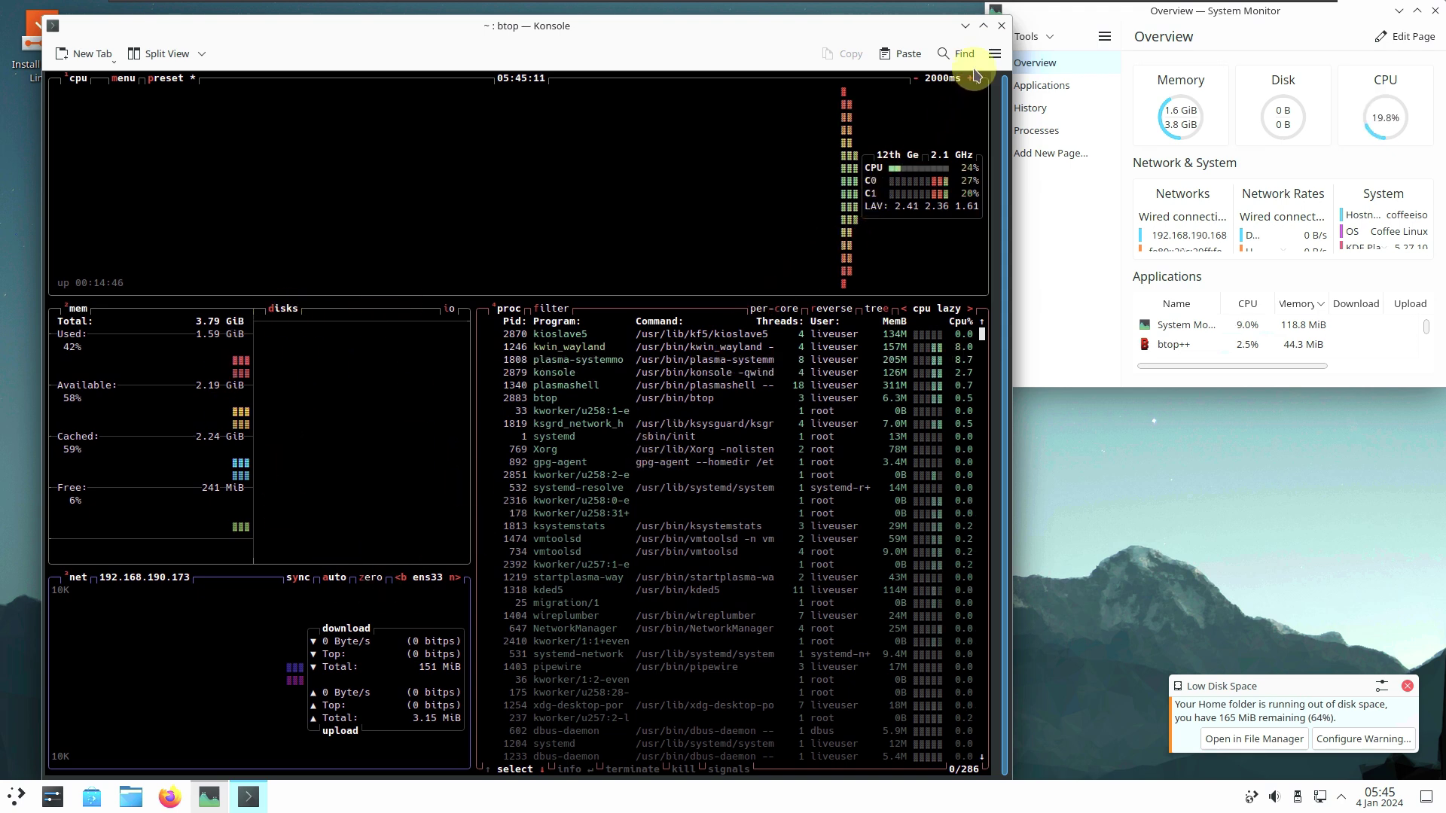
{"action": "left_click", "coordinate": [1000, 27]}
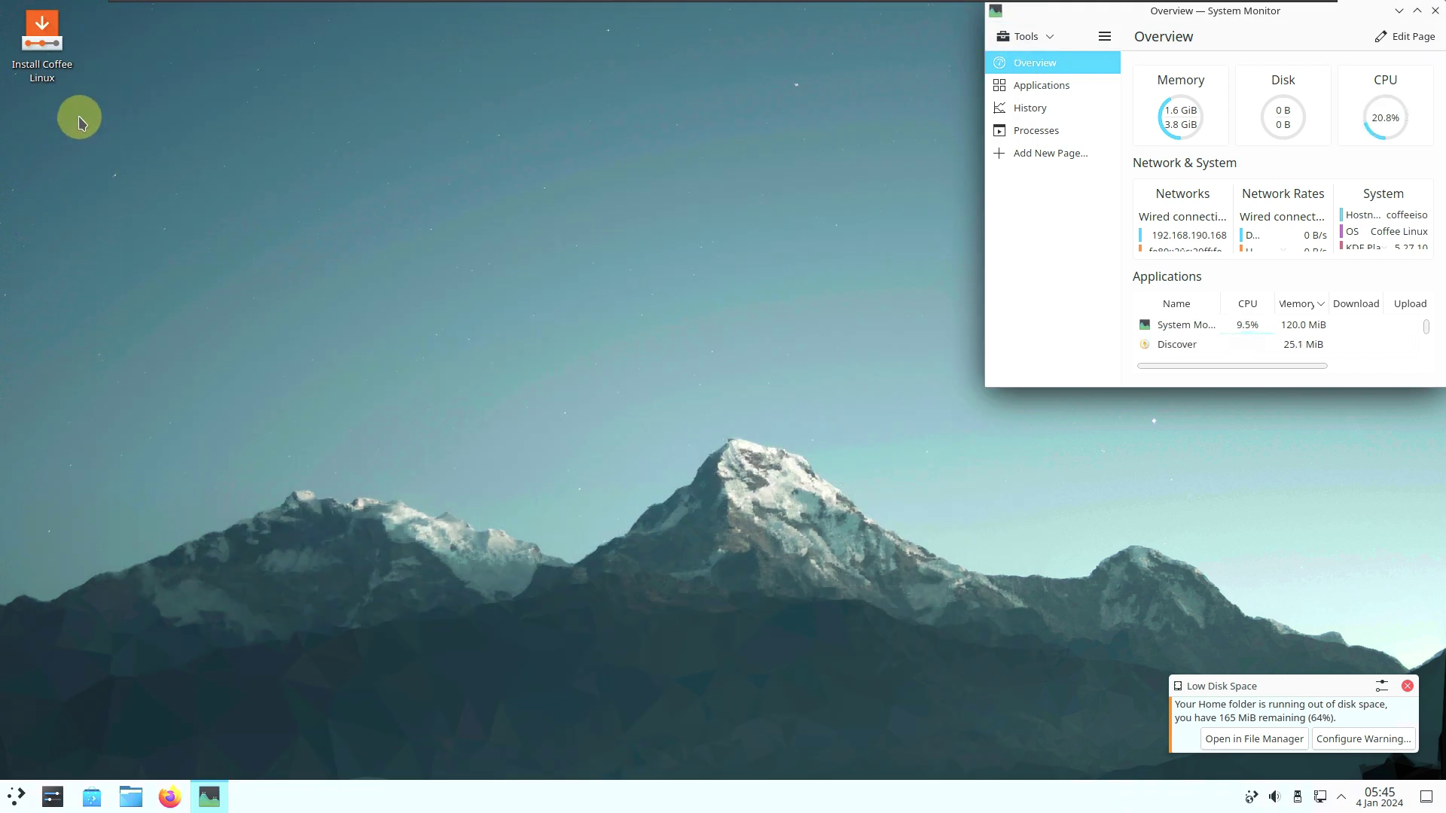
Launch the installer again from the Install Coffee Linux desktop shortcut's context options.
{"action": "right_click", "coordinate": [49, 50]}
{"action": "left_click", "coordinate": [429, 83]}
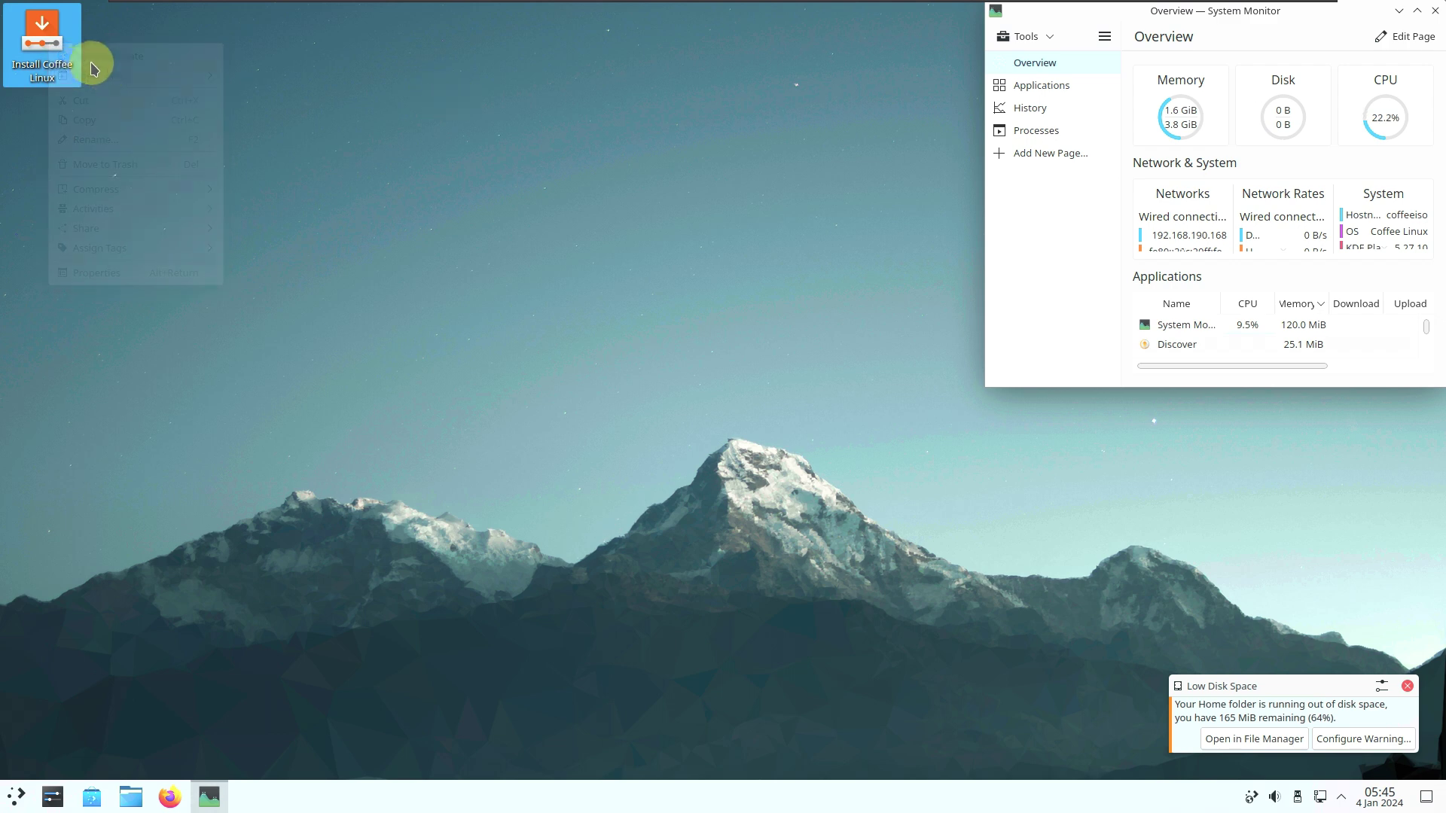
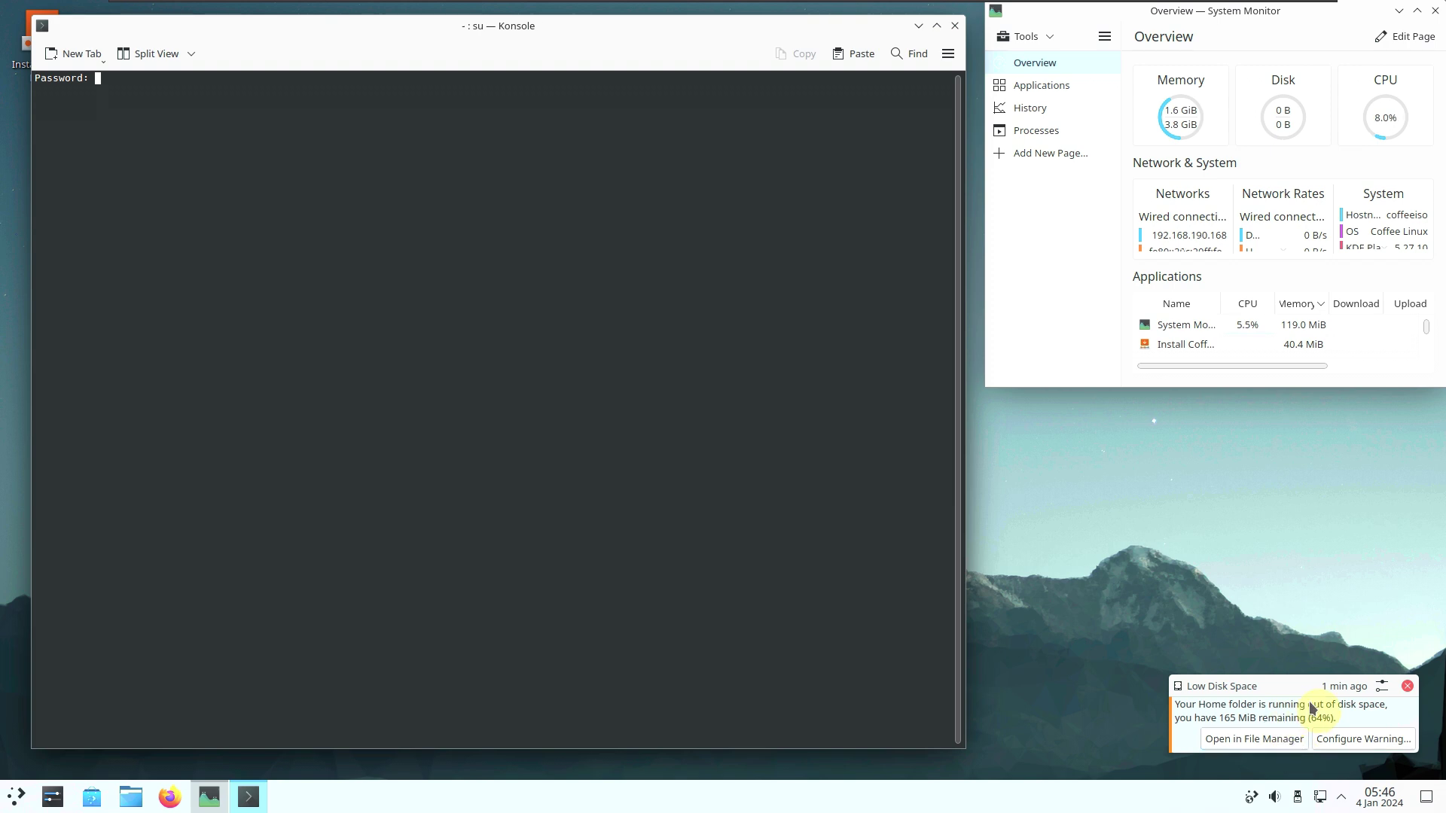
Open the low disk space warning's configuration and dismiss it without changing any setting.
{"action": "left_click", "coordinate": [1346, 750]}
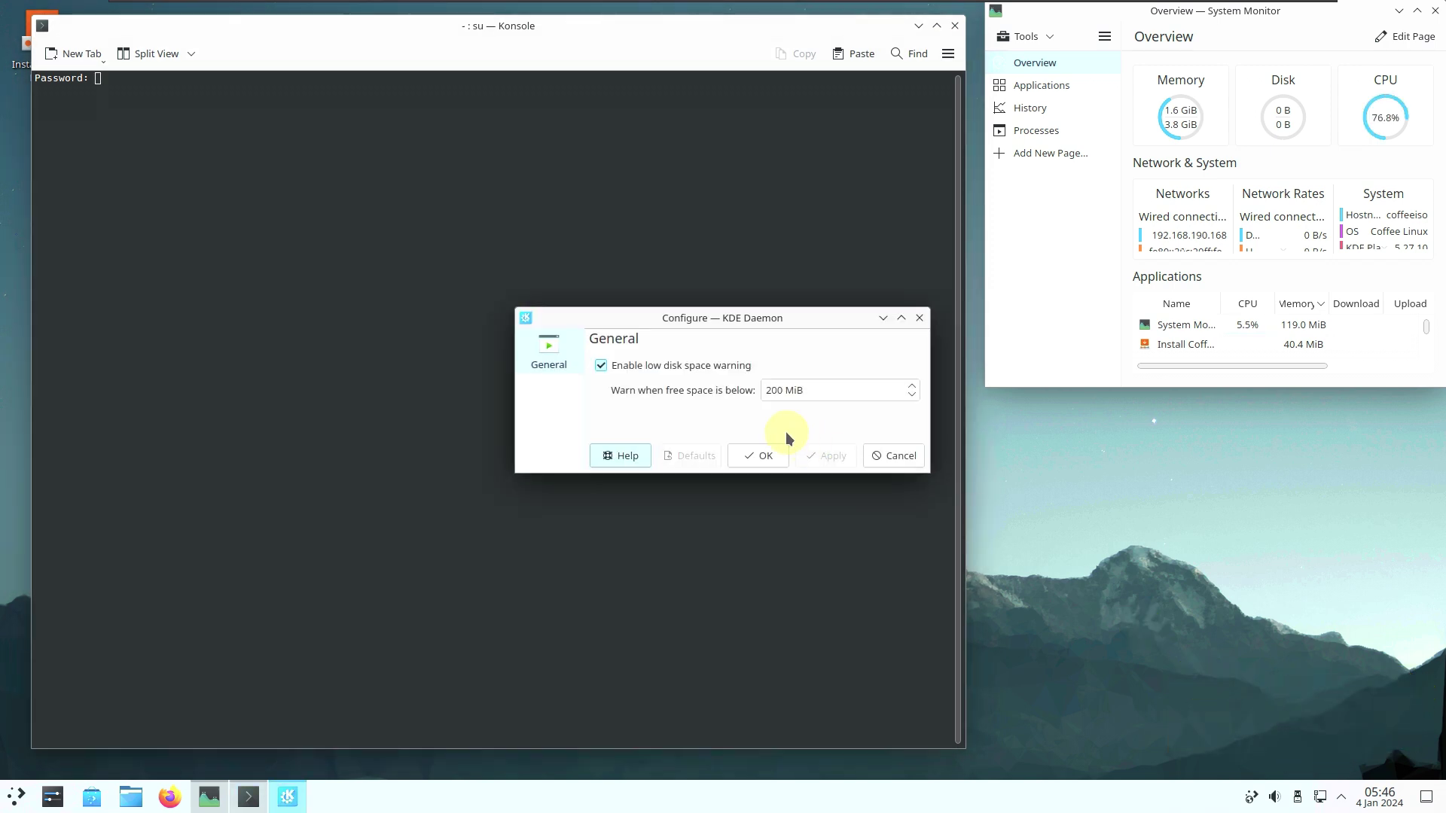
{"action": "left_click", "coordinate": [876, 444]}
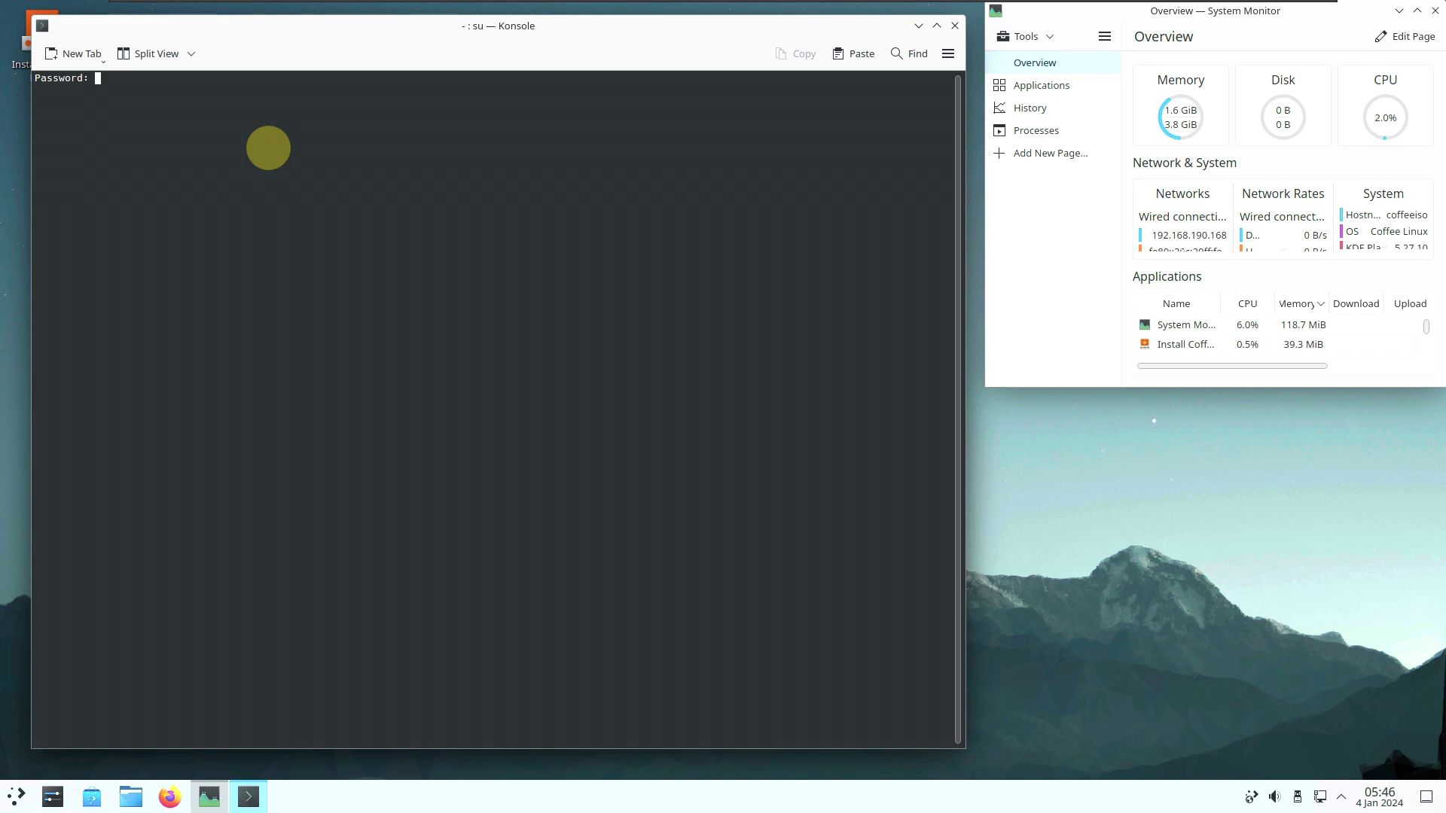
Submit the password at the installer's prompt and agree to install Coffee Linux.
{"action": "key", "text": "Return"}
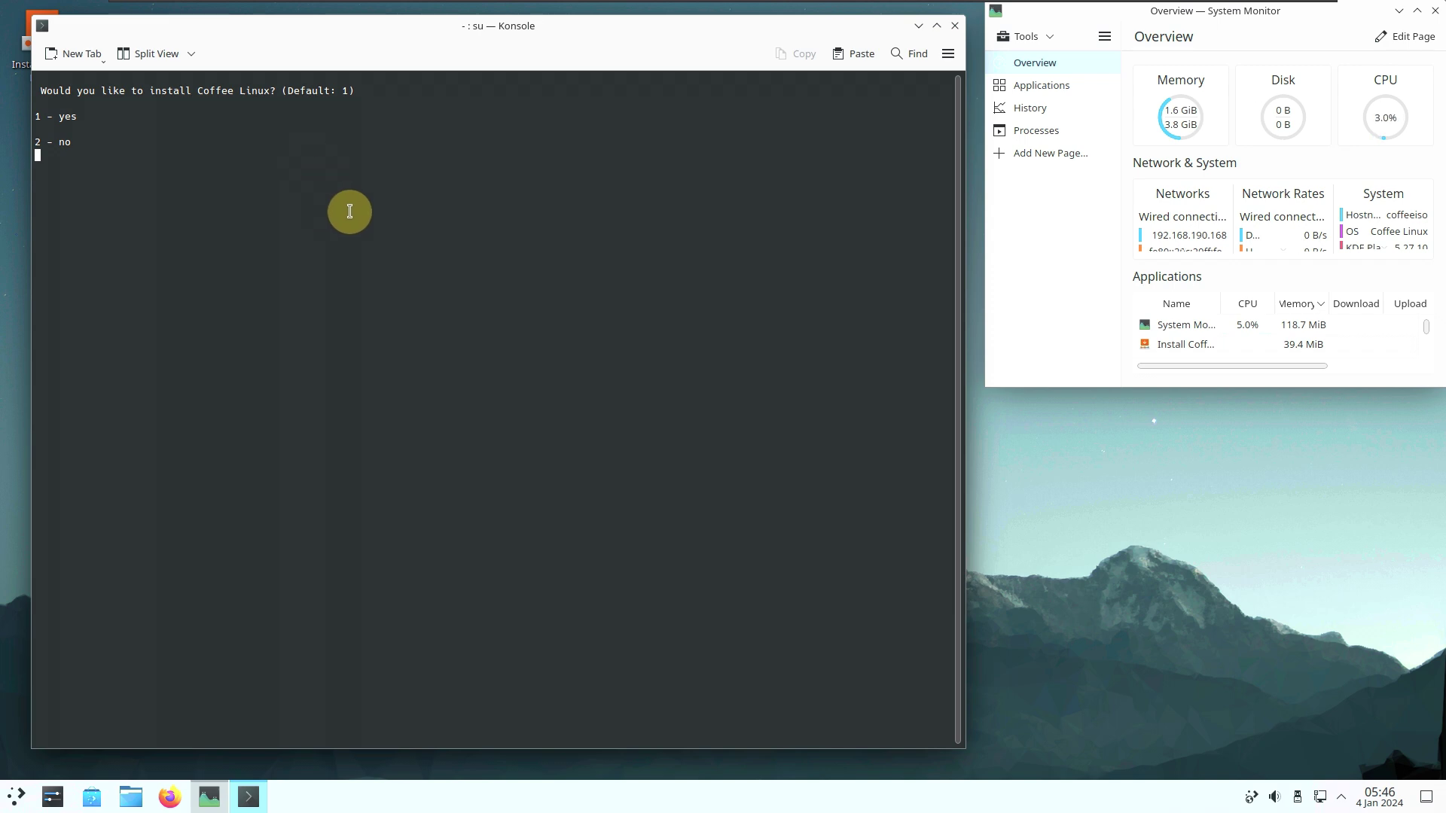
{"action": "key", "text": "Return"}
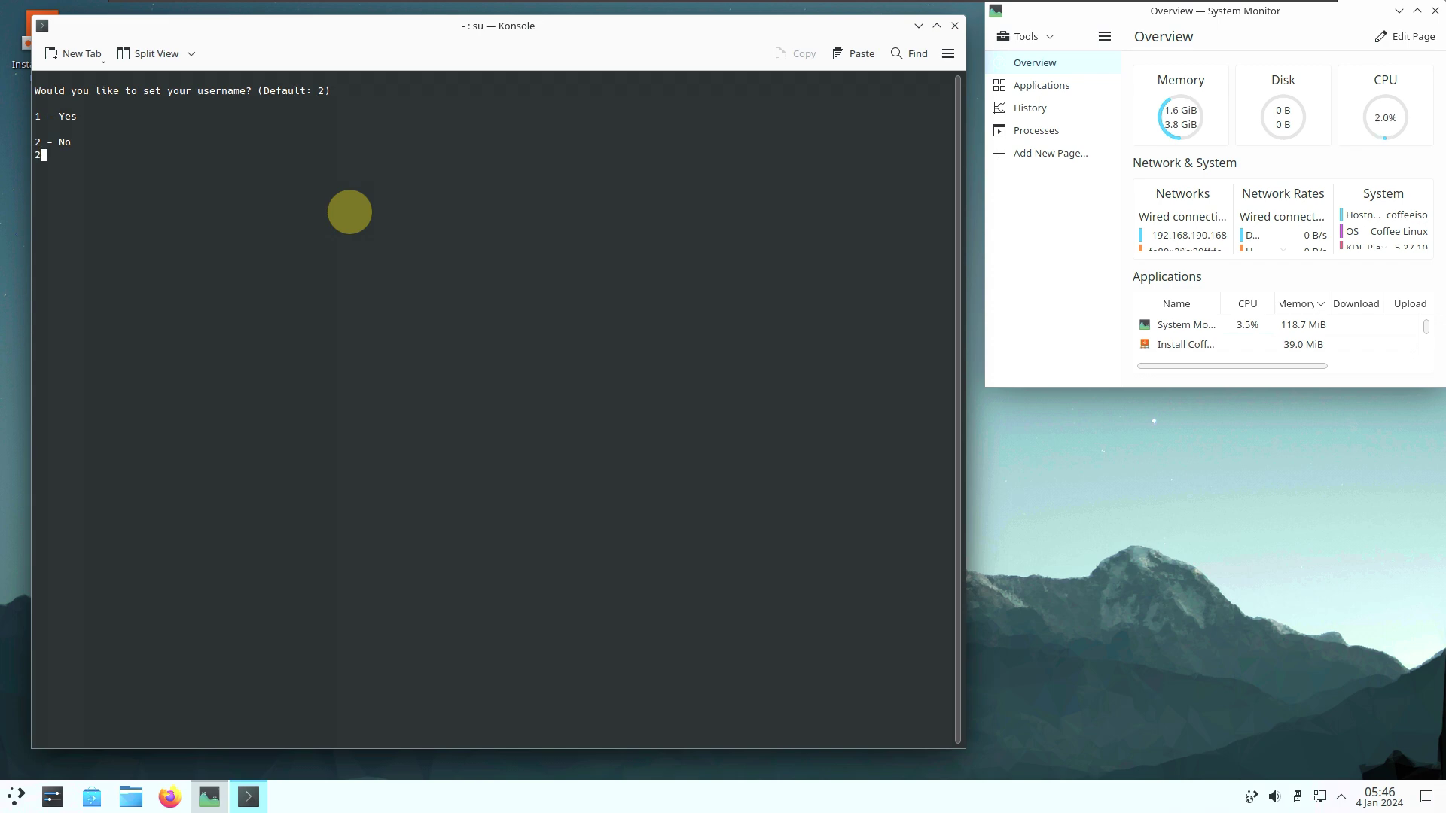
Go through the installer's optional setup questions from username to hard drive label, answering No to both of these.
{"action": "key", "text": "Return"}
{"action": "key", "text": "Return"}
{"action": "key", "text": "Return"}
{"action": "key", "text": "Return"}
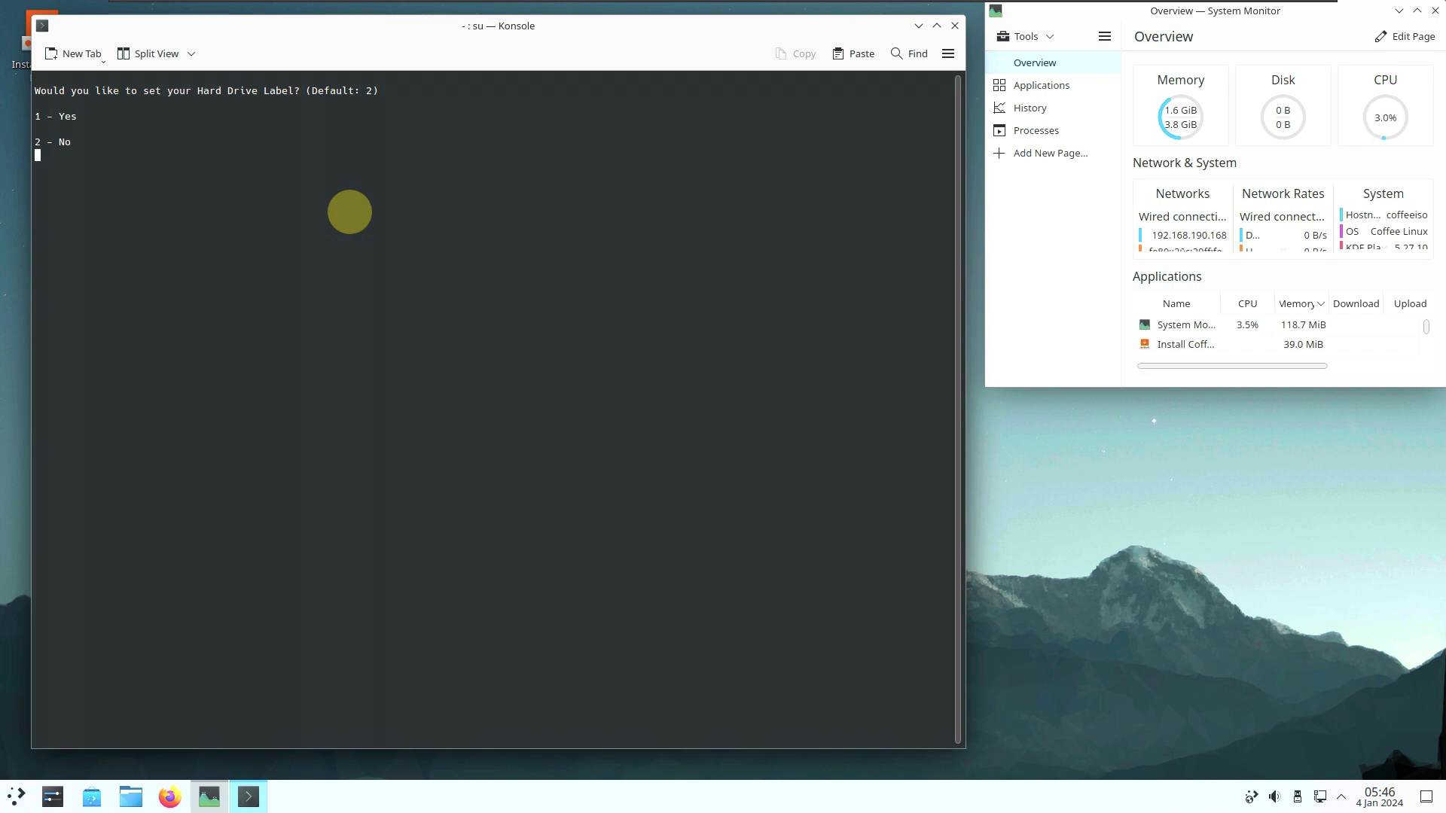
{"action": "key", "text": "Return"}
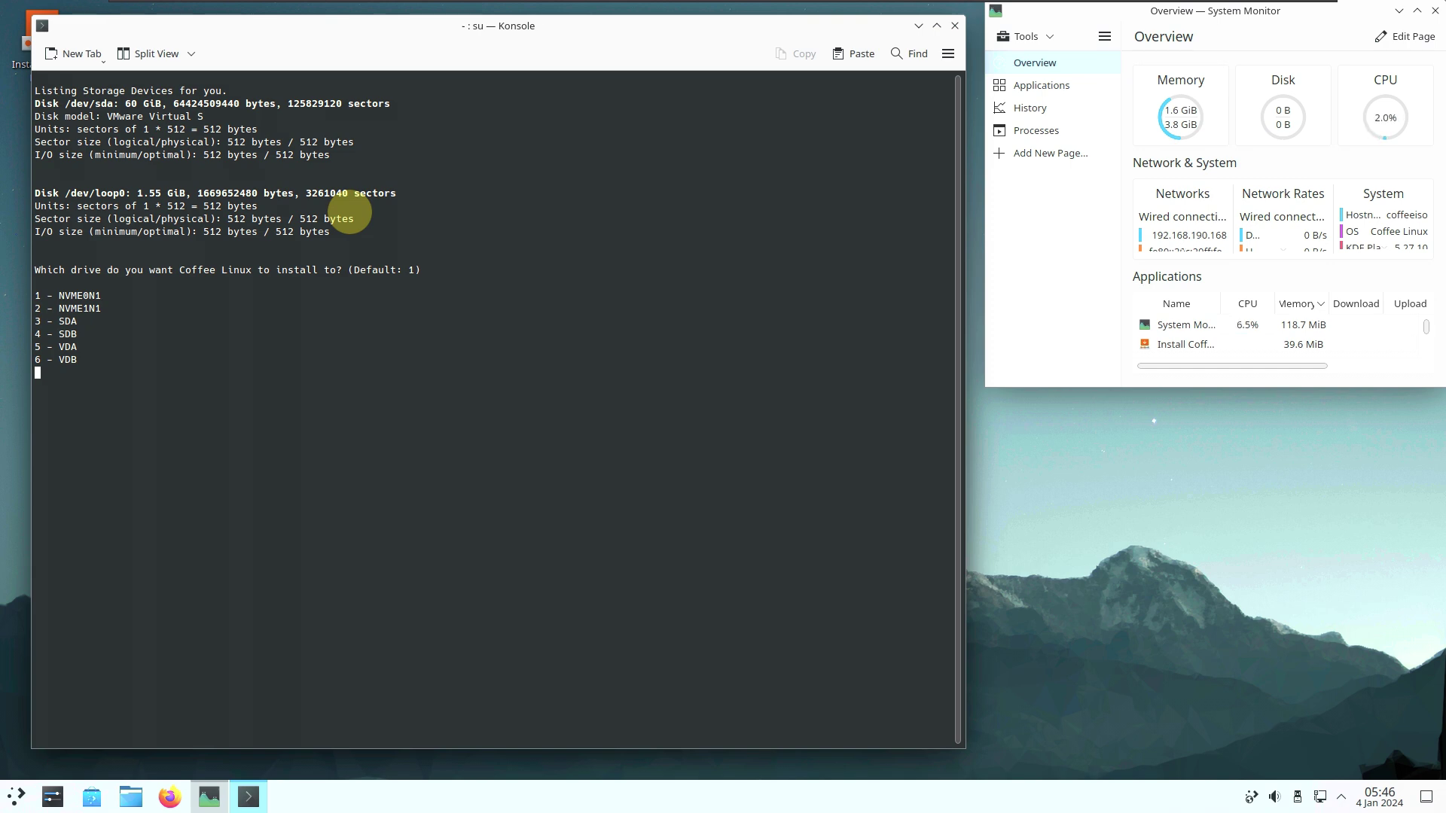
Choose option 1, NVME0N1, as the installation drive, confirm it, and answer the GPU type question.
{"action": "type", "text": "1"}
{"action": "key", "text": "Return"}
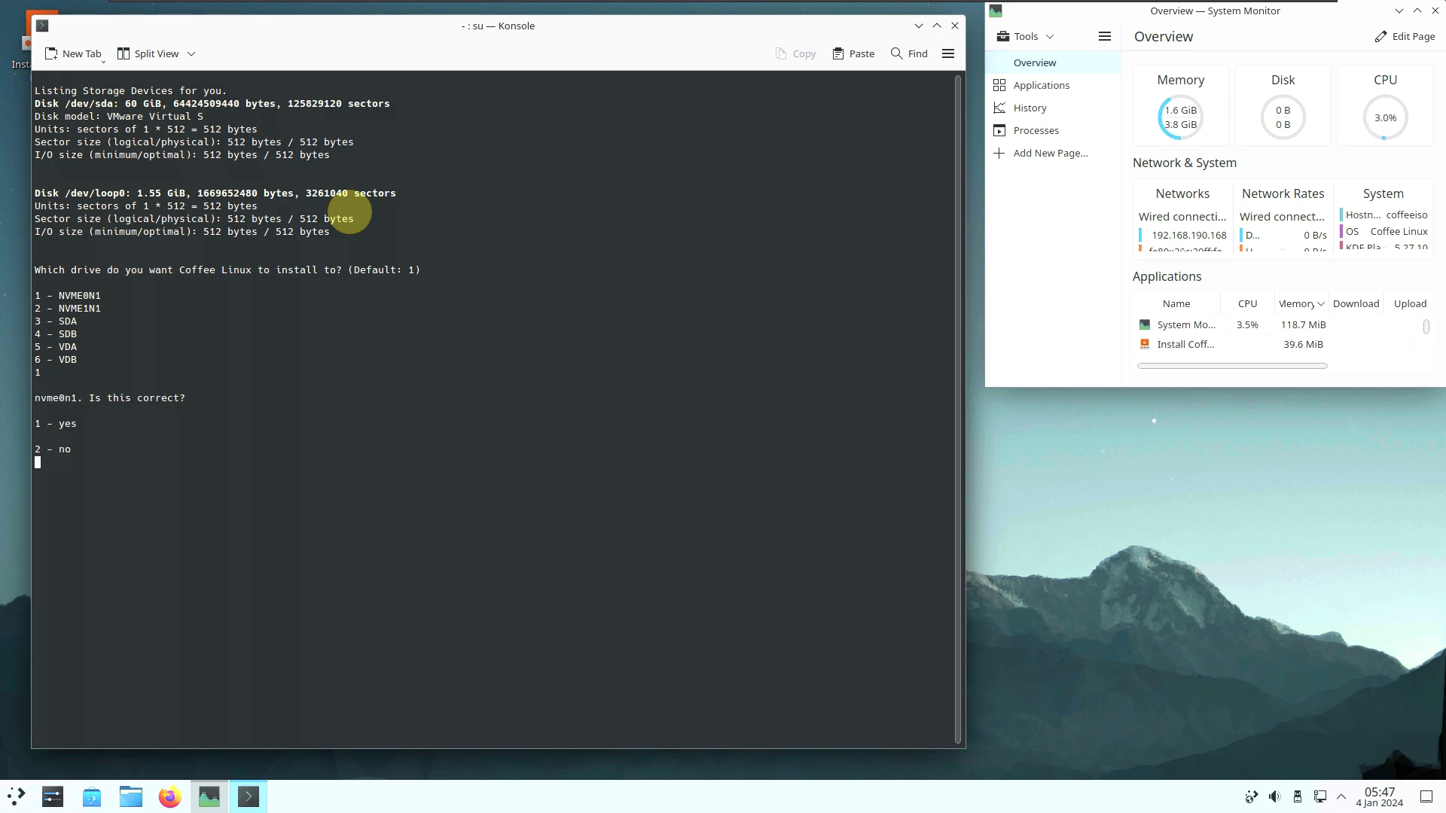
{"action": "type", "text": "1"}
{"action": "key", "text": "Return"}
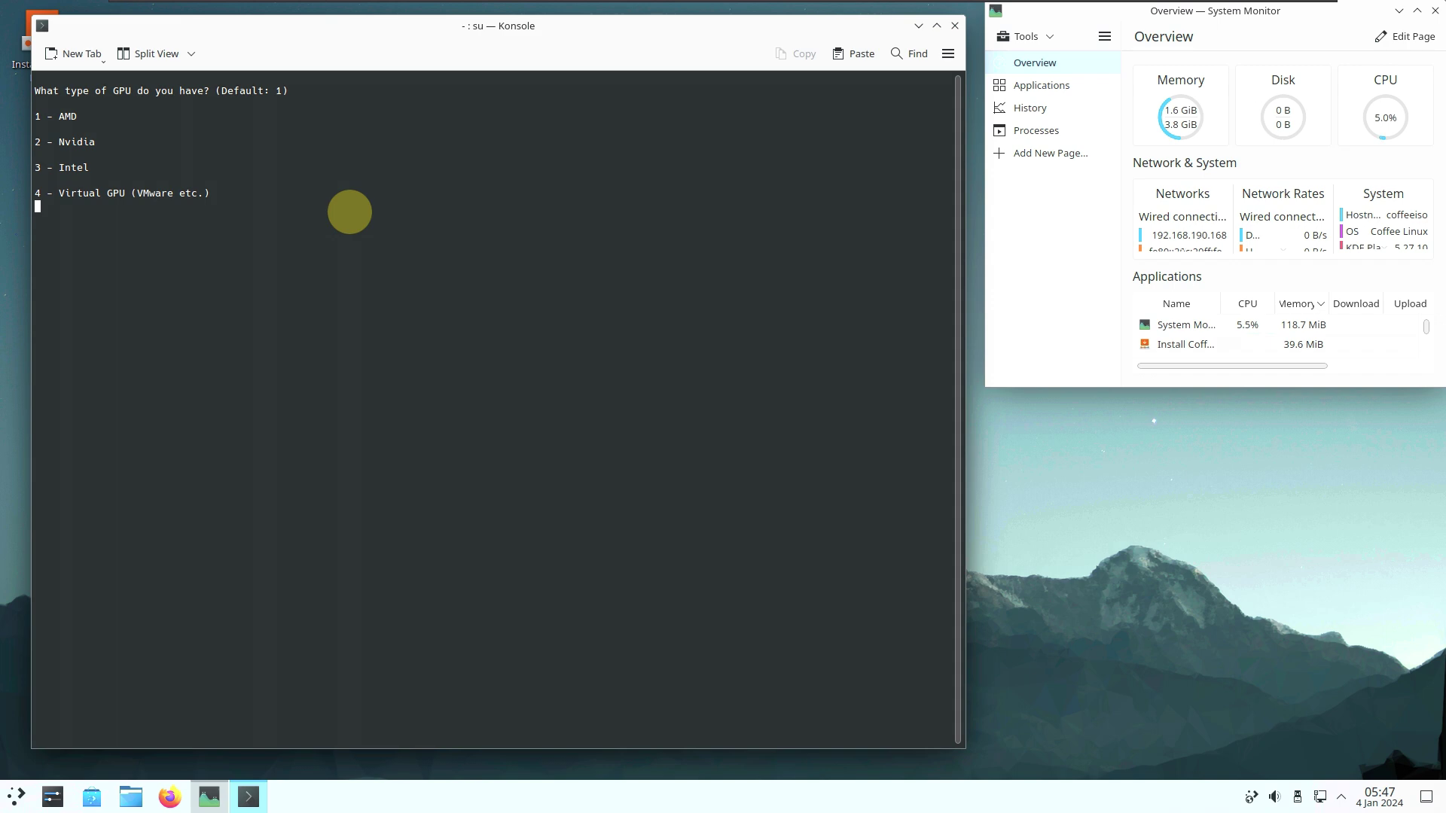
{"action": "type", "text": "2"}
{"action": "key", "text": "BackSpace"}
{"action": "key", "text": "Return"}
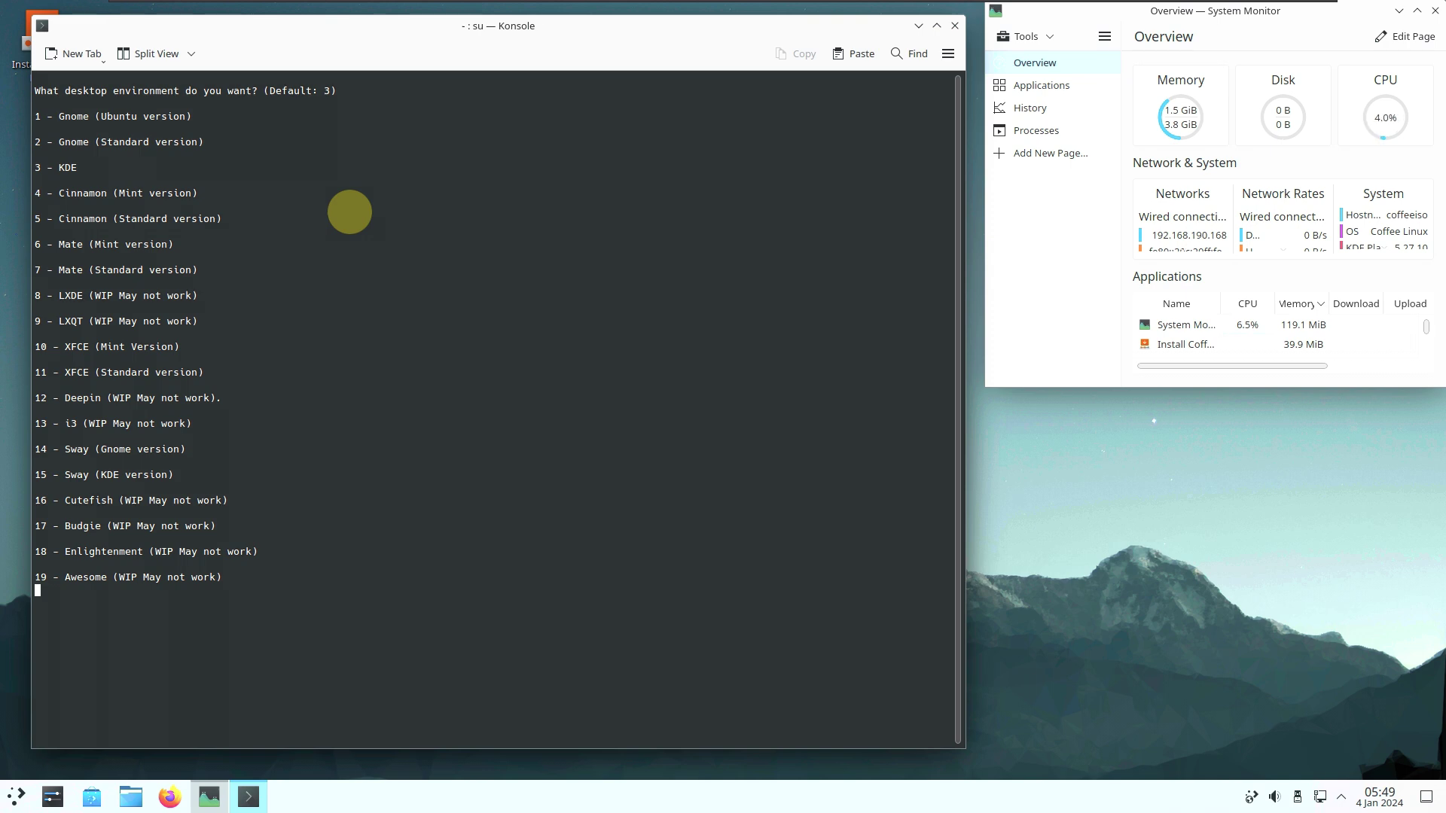
Close the installer's Konsole window at the desktop environment question and maximize System Monitor.
{"action": "left_click", "coordinate": [954, 25]}
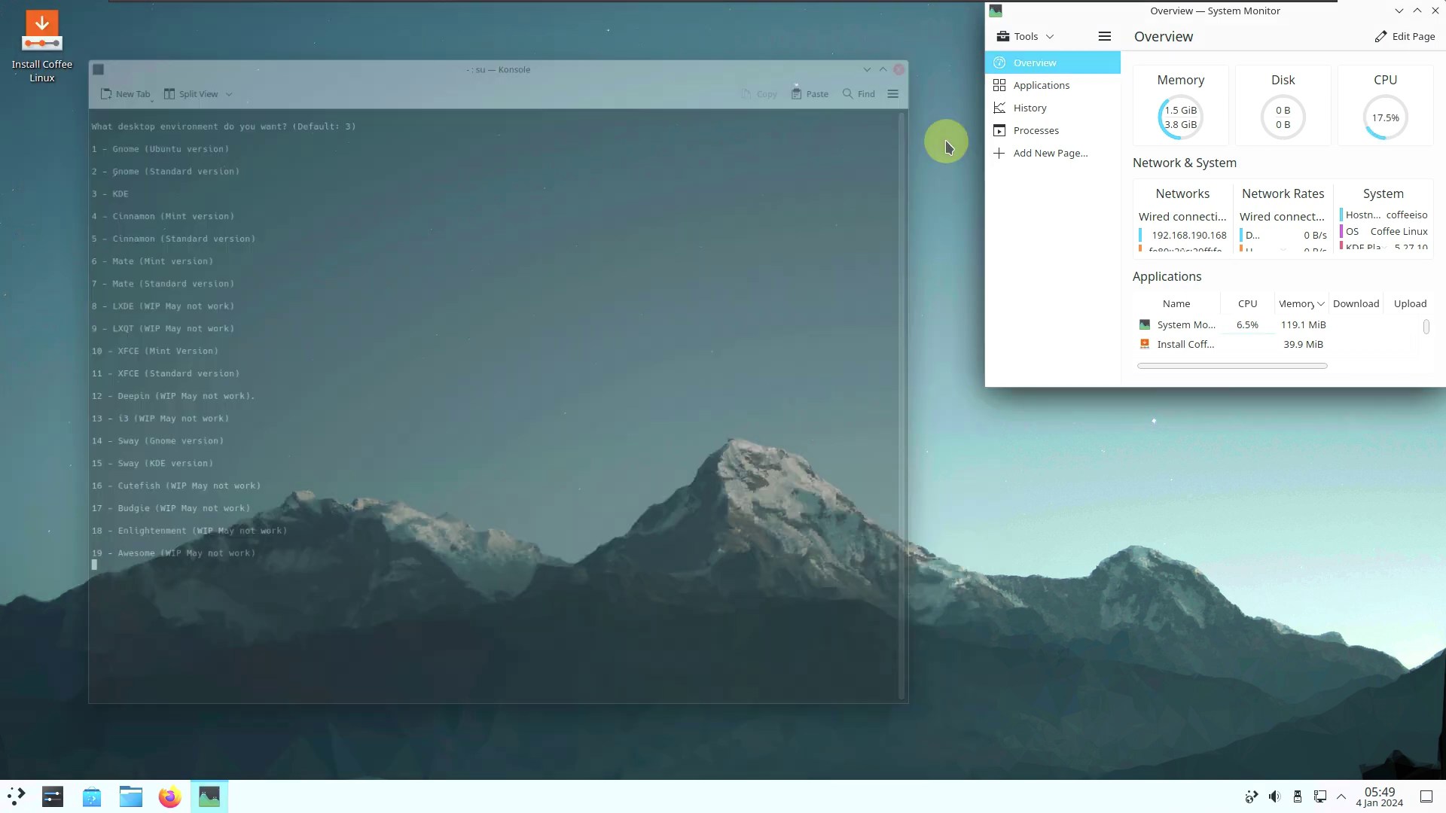
{"action": "left_click", "coordinate": [1419, 12]}
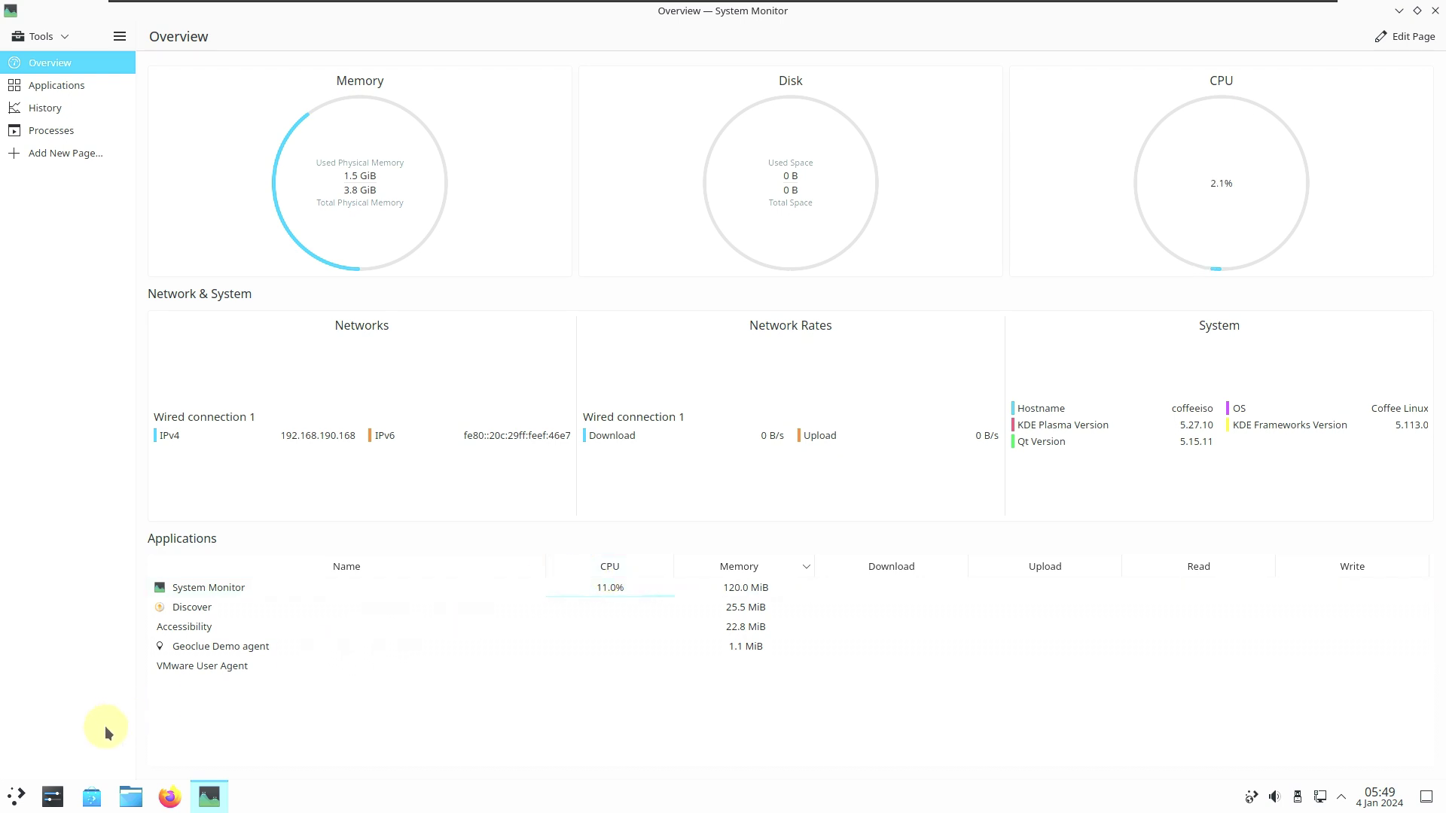
Browse the launcher's All Applications list once more to examine which programs come with Coffee Linux.
{"action": "left_click", "coordinate": [22, 794]}
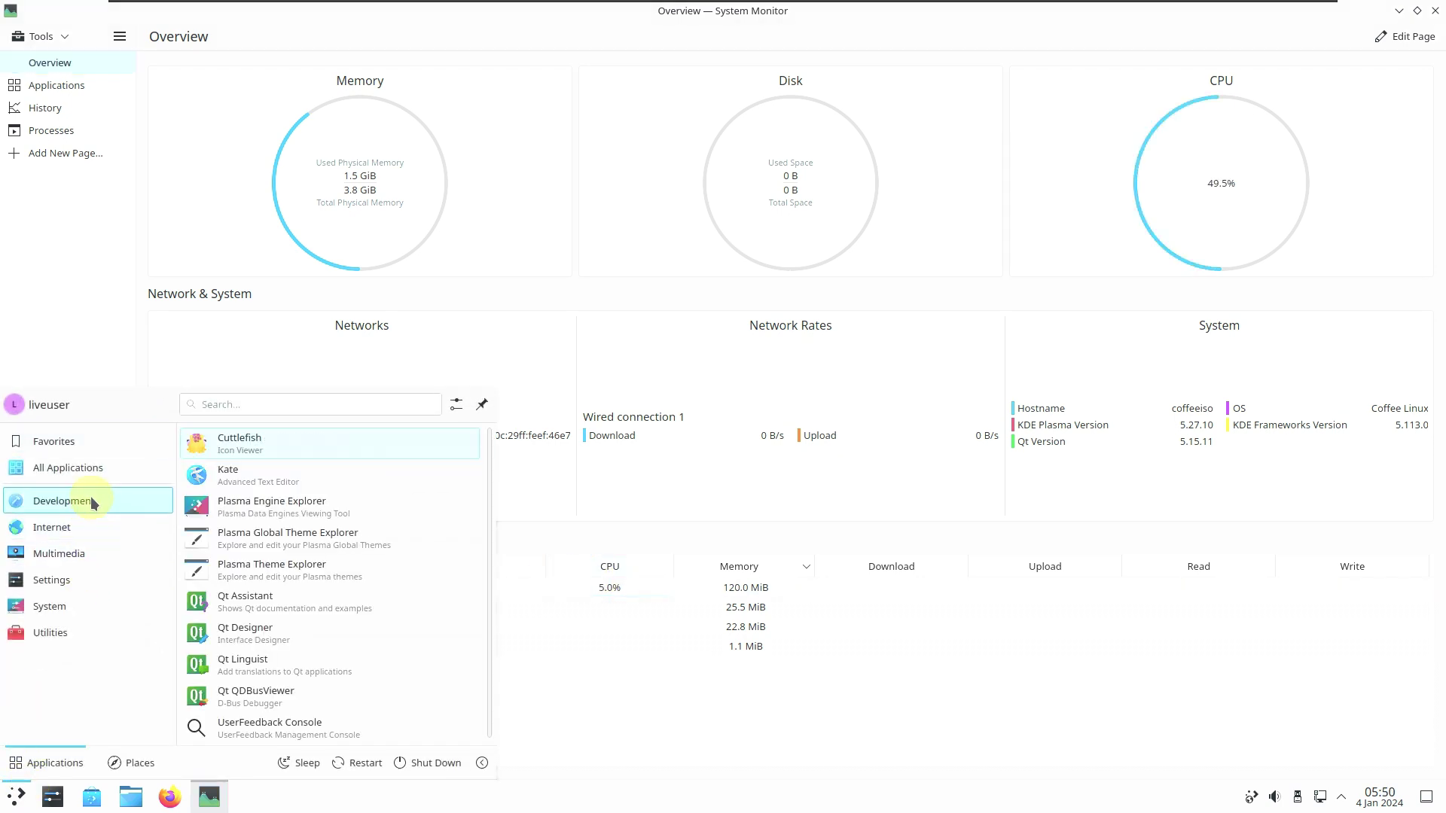
{"action": "mouse_move", "coordinate": [93, 478]}
{"action": "scroll", "coordinate": [277, 493], "scroll_direction": "down", "scroll_amount": 6}
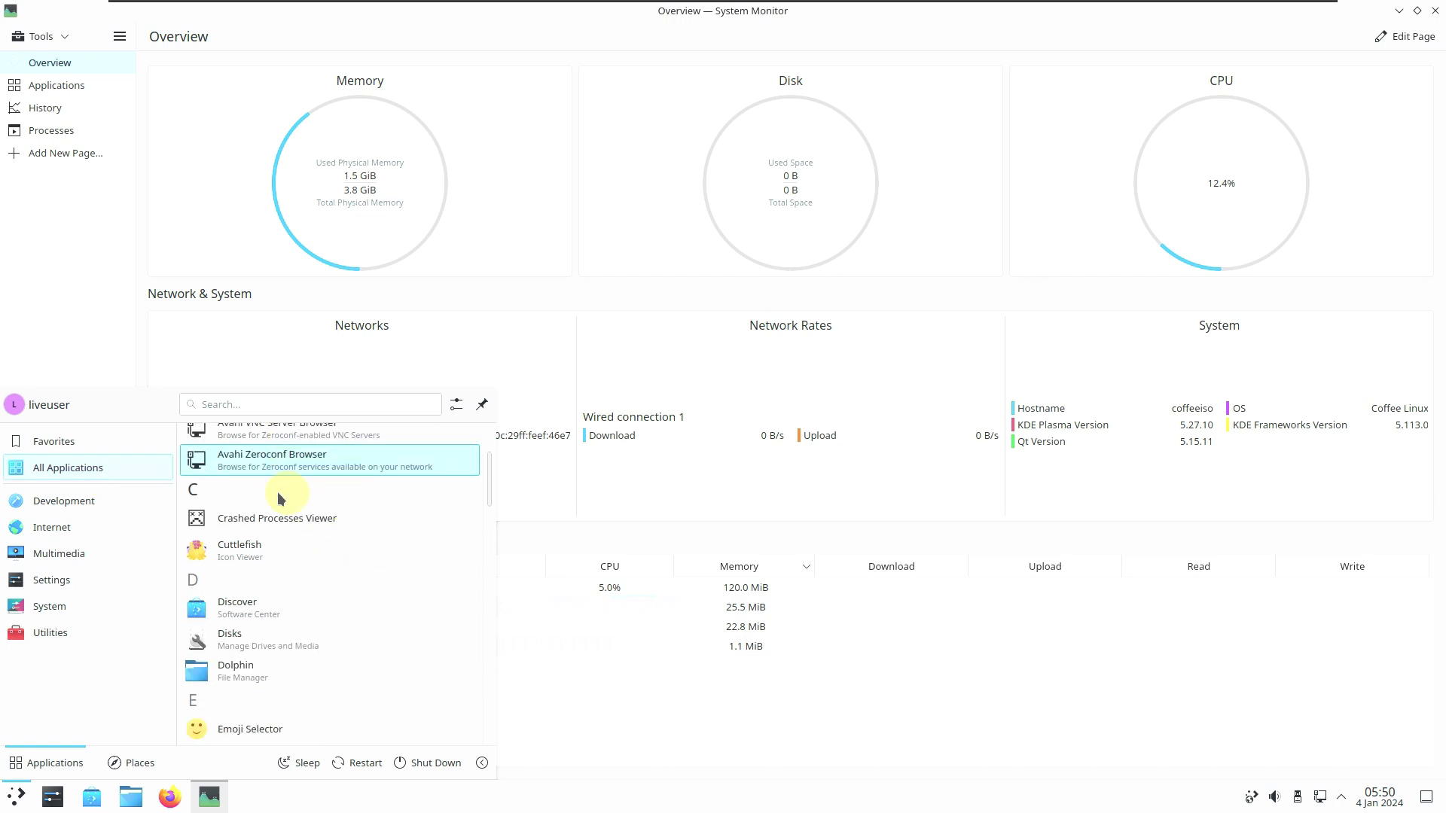
{"action": "scroll", "coordinate": [278, 498], "scroll_direction": "down", "scroll_amount": 8}
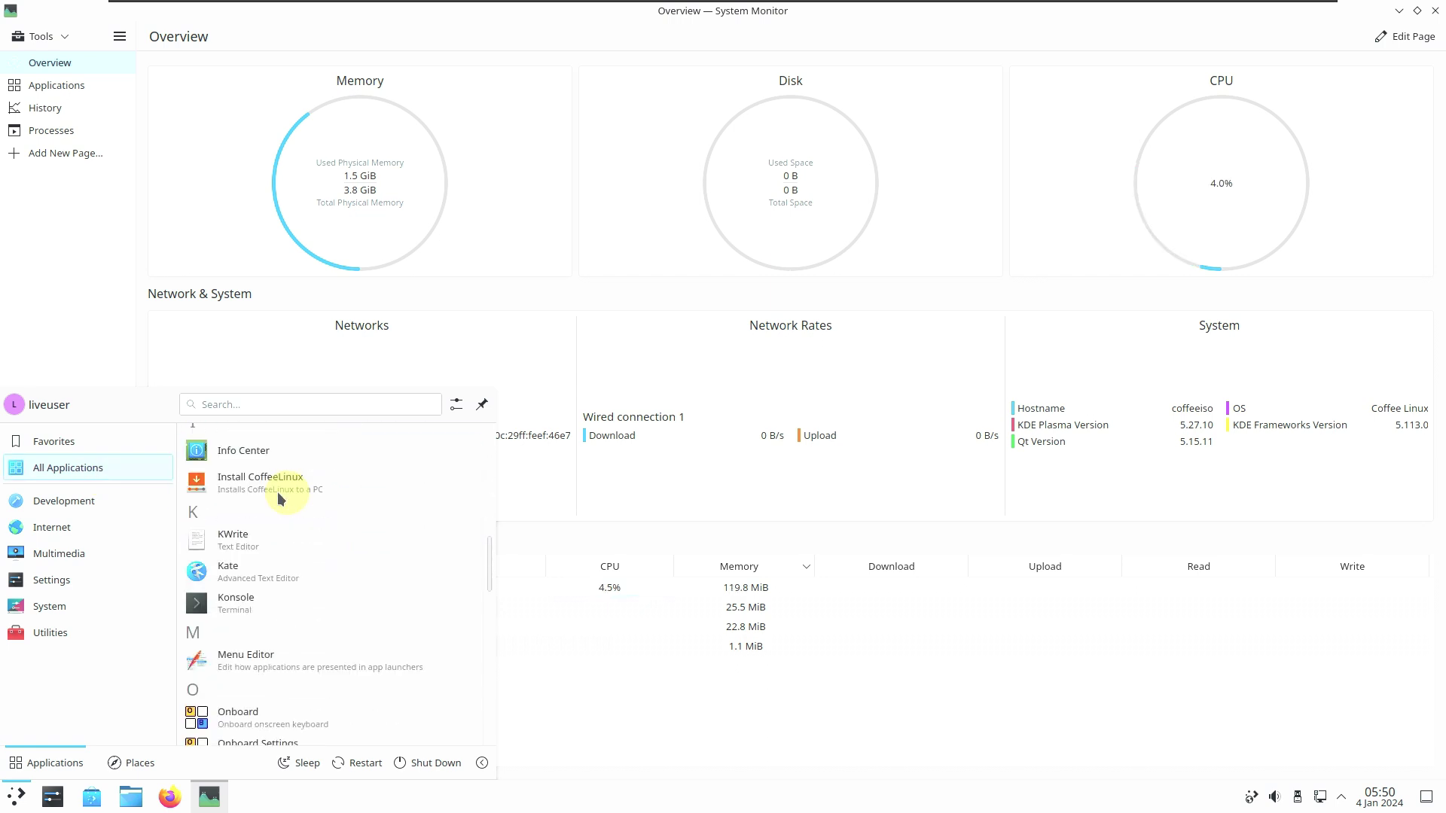
{"action": "scroll", "coordinate": [419, 558], "scroll_direction": "down", "scroll_amount": 10}
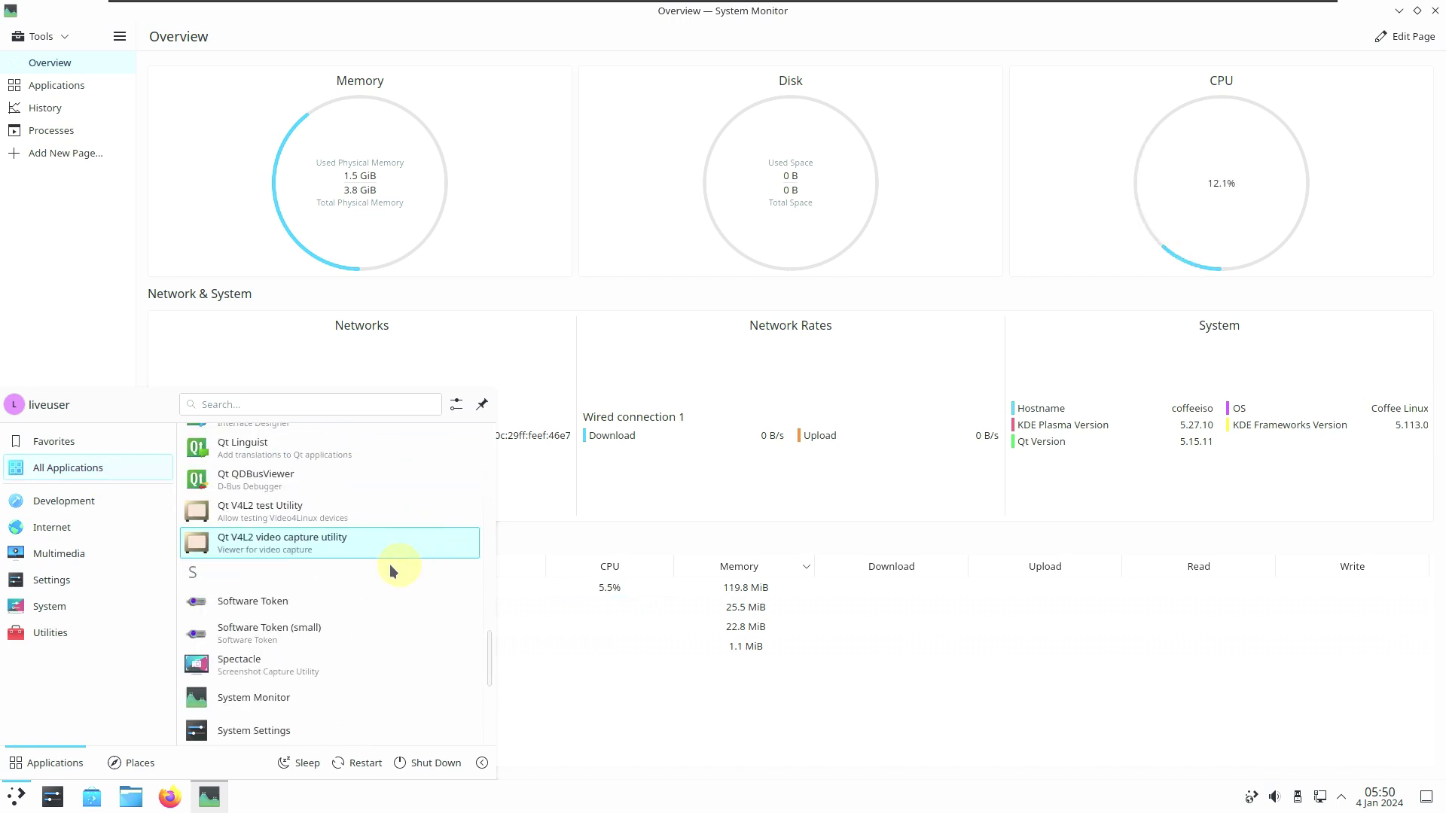
{"action": "scroll", "coordinate": [331, 727], "scroll_direction": "down", "scroll_amount": 2}
{"action": "scroll", "coordinate": [320, 715], "scroll_direction": "up", "scroll_amount": 9}
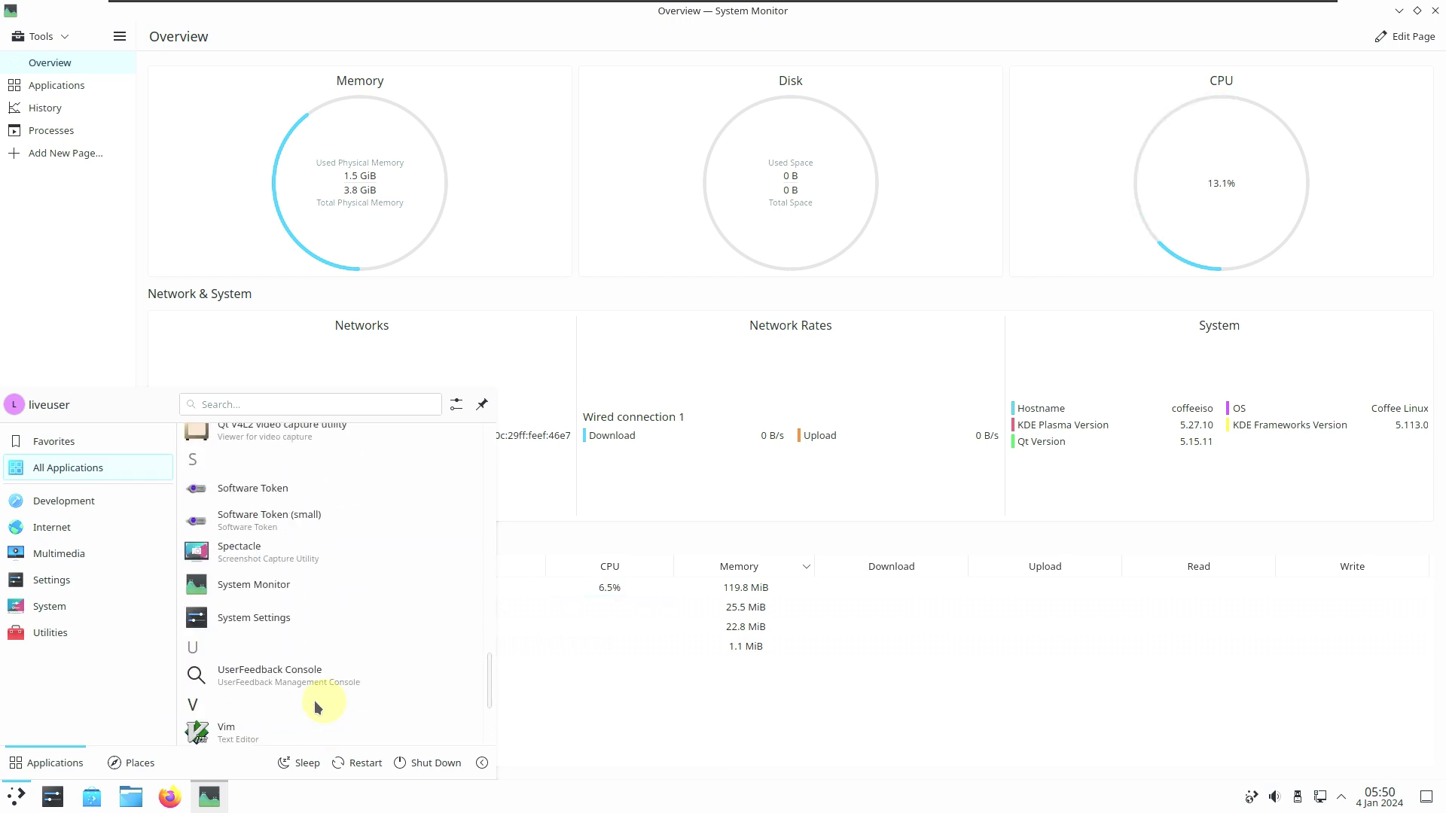
{"action": "scroll", "coordinate": [332, 707], "scroll_direction": "up", "scroll_amount": 10}
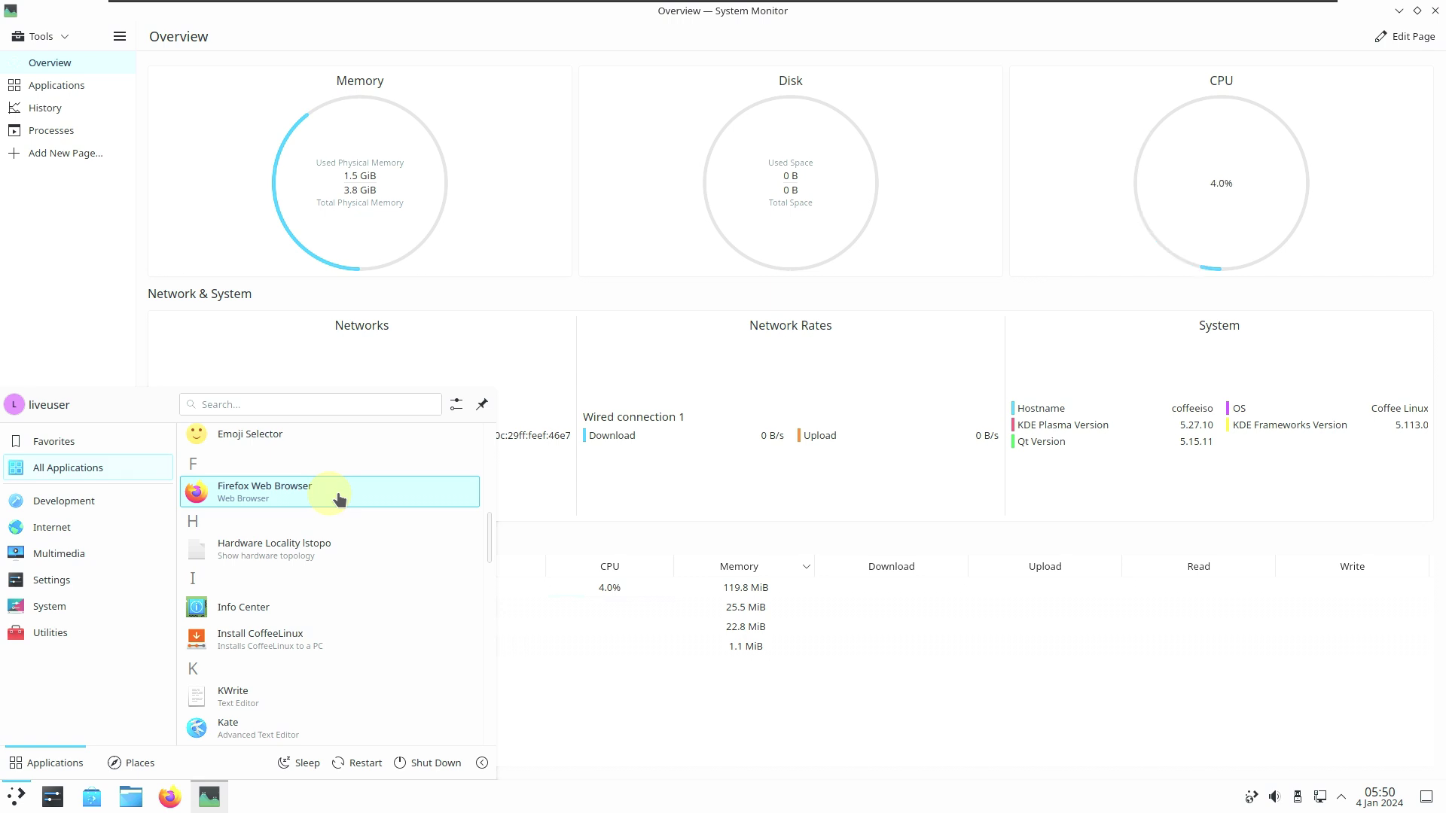
{"action": "scroll", "coordinate": [336, 500], "scroll_direction": "up", "scroll_amount": 2}
{"action": "scroll", "coordinate": [301, 622], "scroll_direction": "up", "scroll_amount": 2}
{"action": "scroll", "coordinate": [298, 600], "scroll_direction": "up", "scroll_amount": 3}
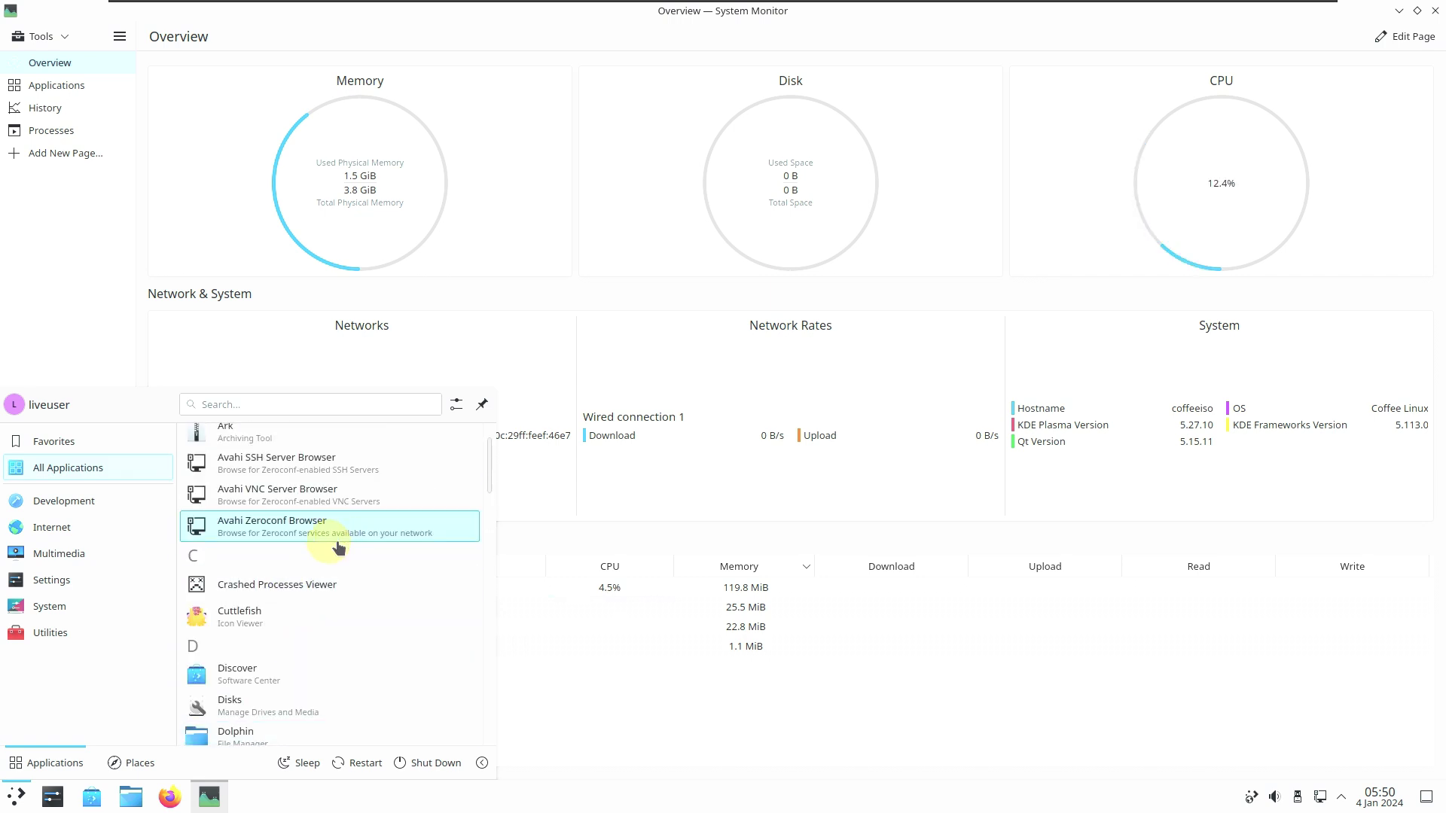
Launch Discover and view its About page, and close the System Monitor window.
{"action": "left_click", "coordinate": [309, 672]}
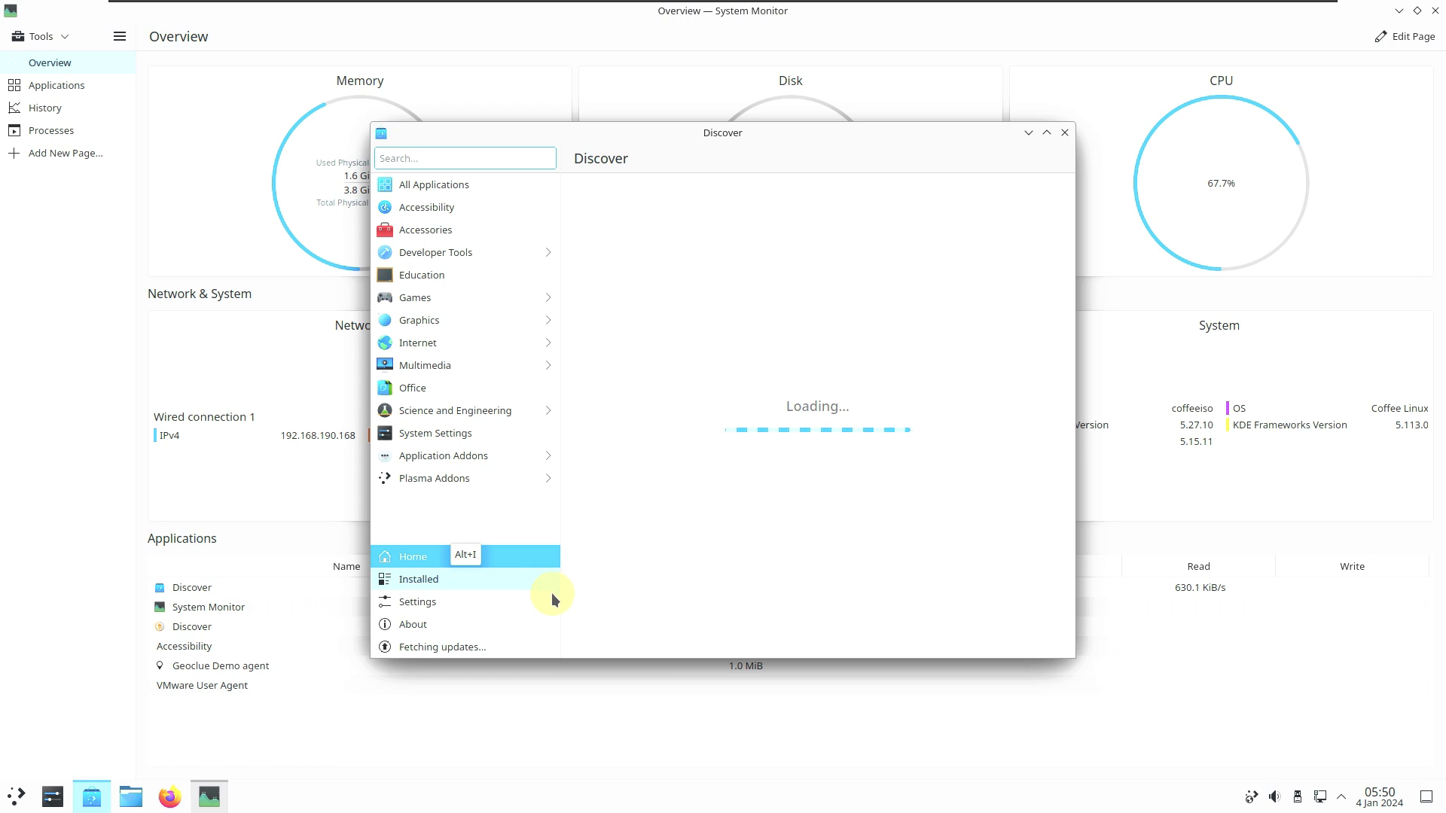
{"action": "left_click", "coordinate": [476, 625]}
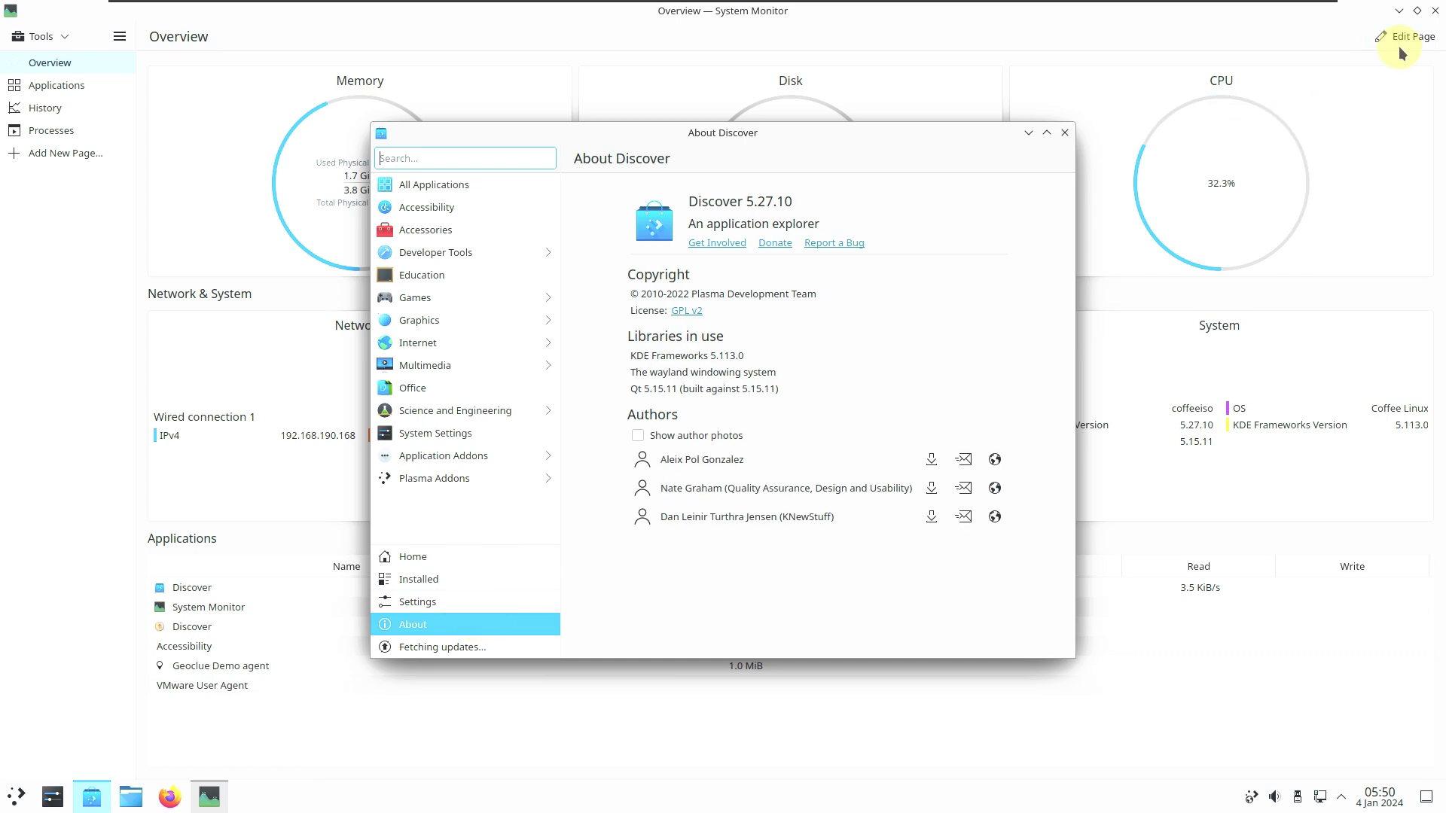
{"action": "left_click", "coordinate": [1304, 44]}
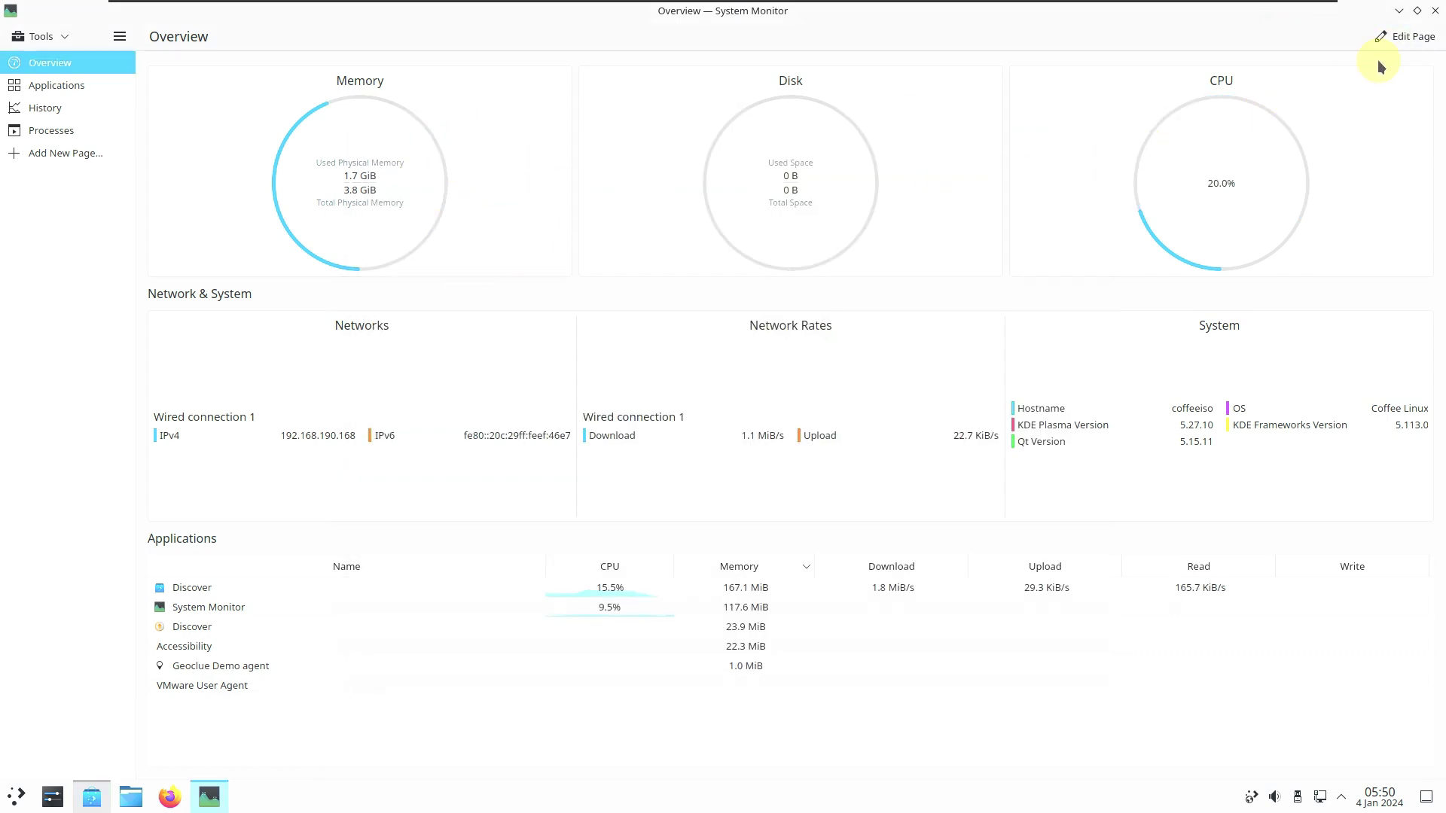
{"action": "left_click", "coordinate": [1435, 10]}
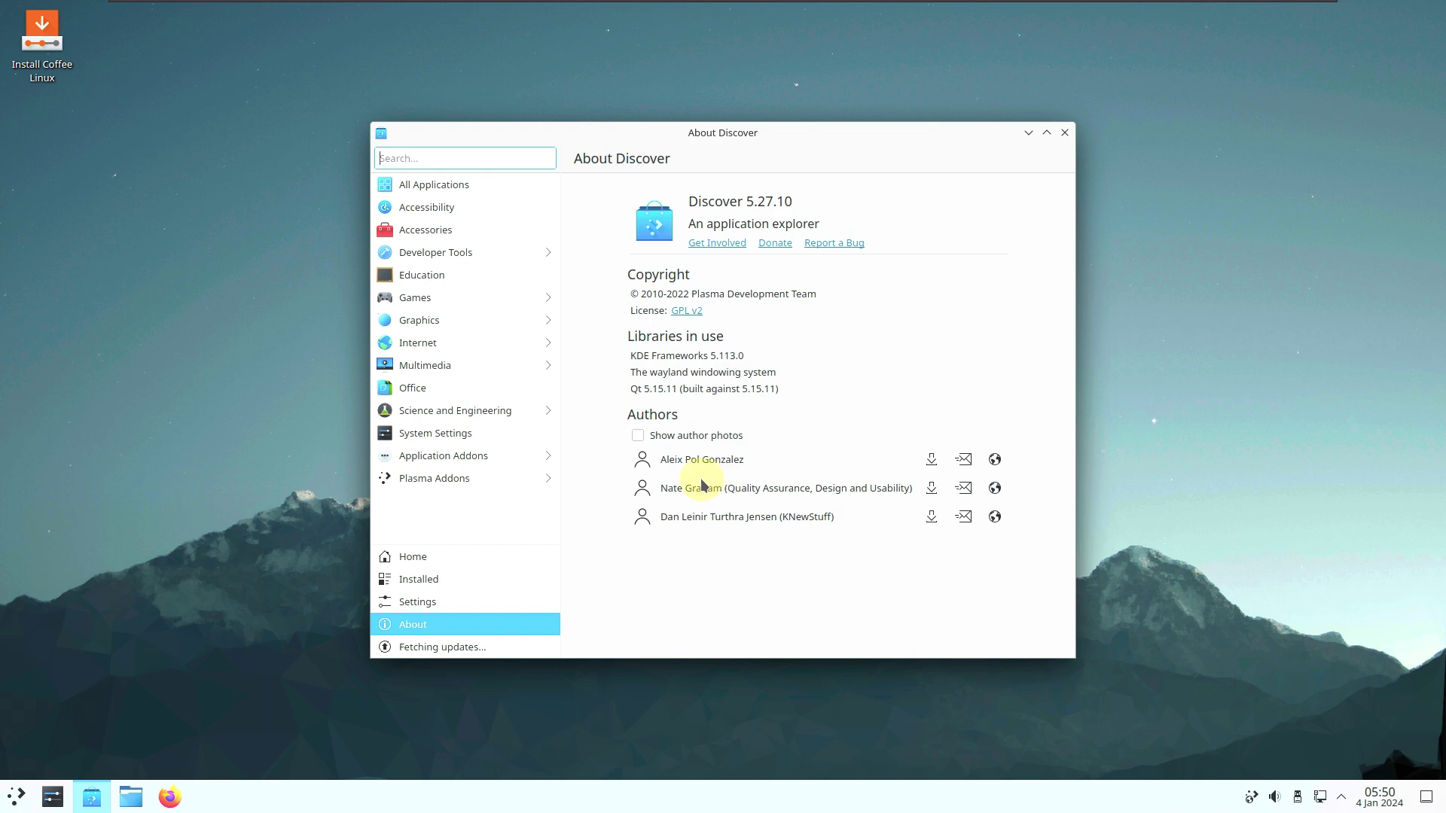
Check the Updates and Installed pages in Discover, and close Discover.
{"action": "left_click", "coordinate": [473, 647]}
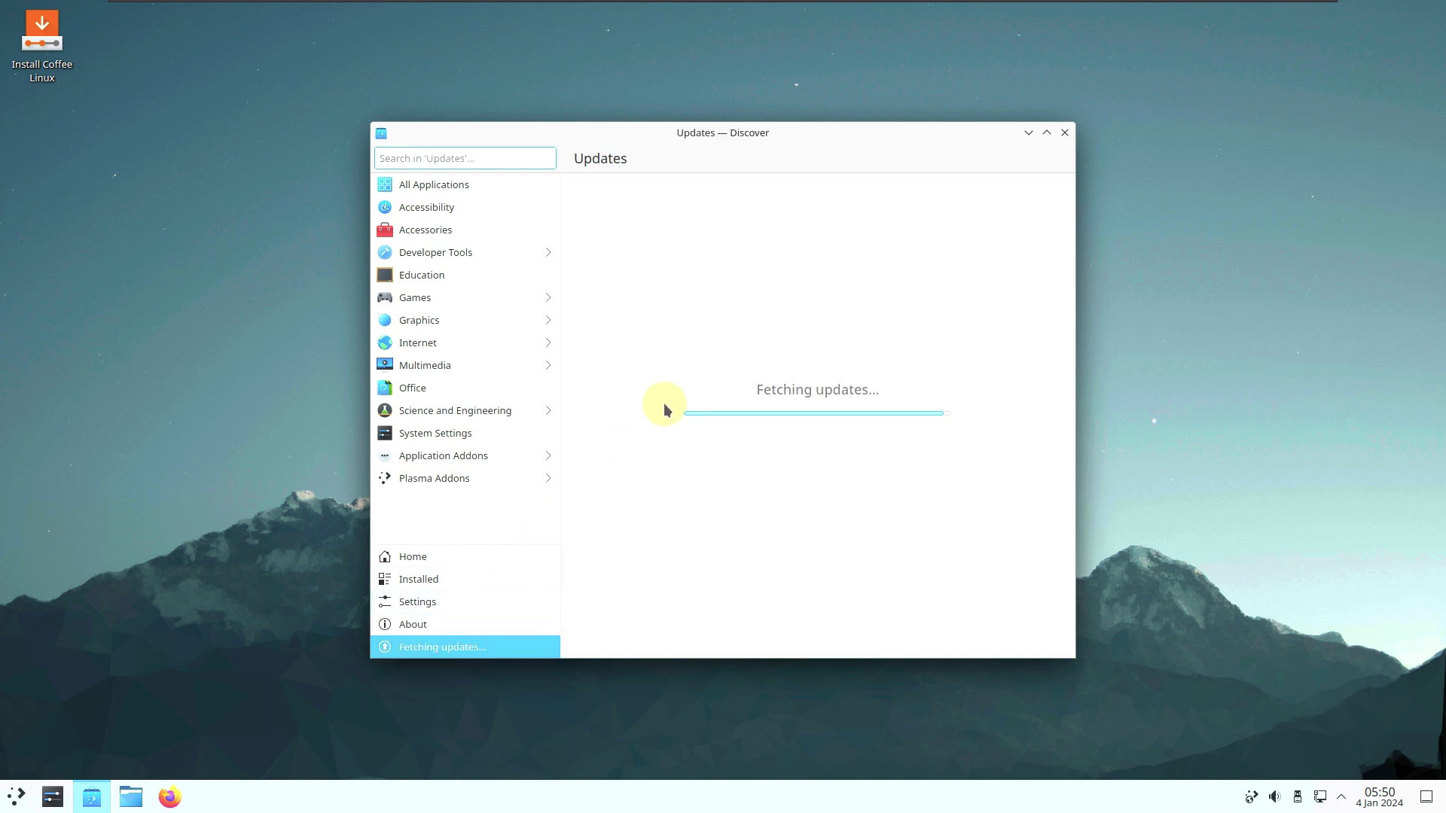
{"action": "left_click", "coordinate": [484, 584]}
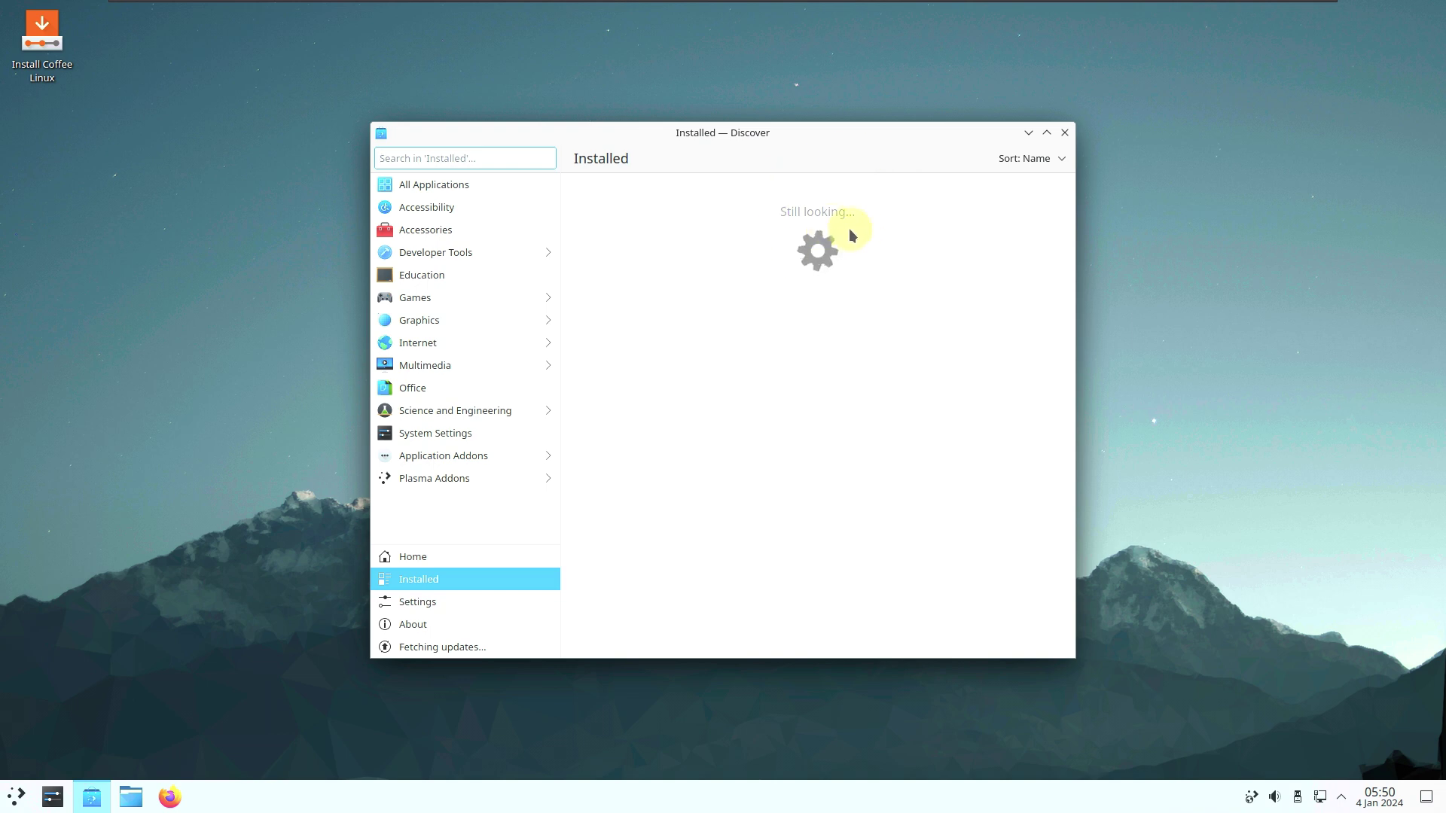
{"action": "left_click", "coordinate": [1066, 136]}
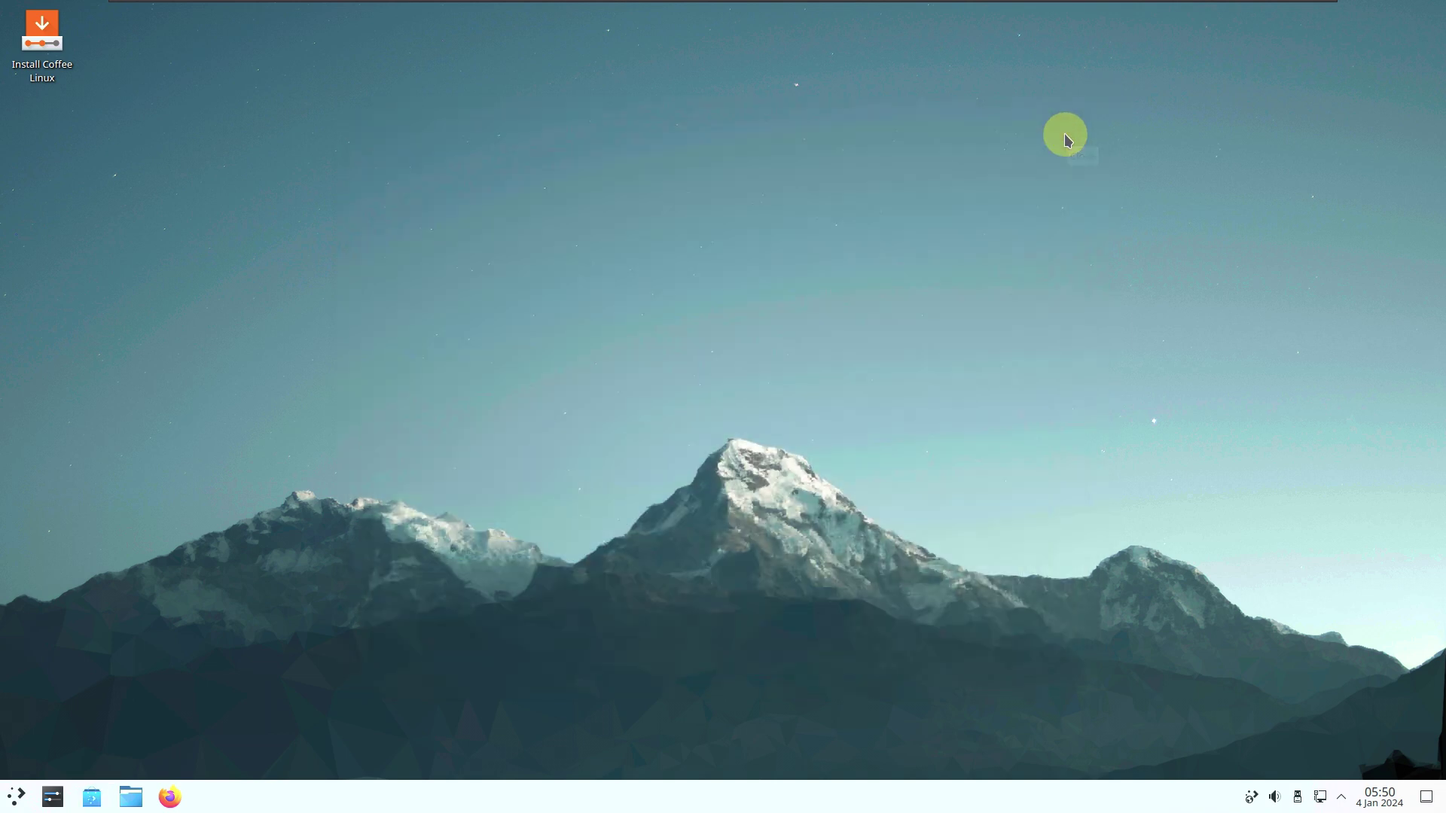
Shut down the Coffee Linux live system from the application launcher and confirm the shutdown.
{"action": "left_click", "coordinate": [26, 796]}
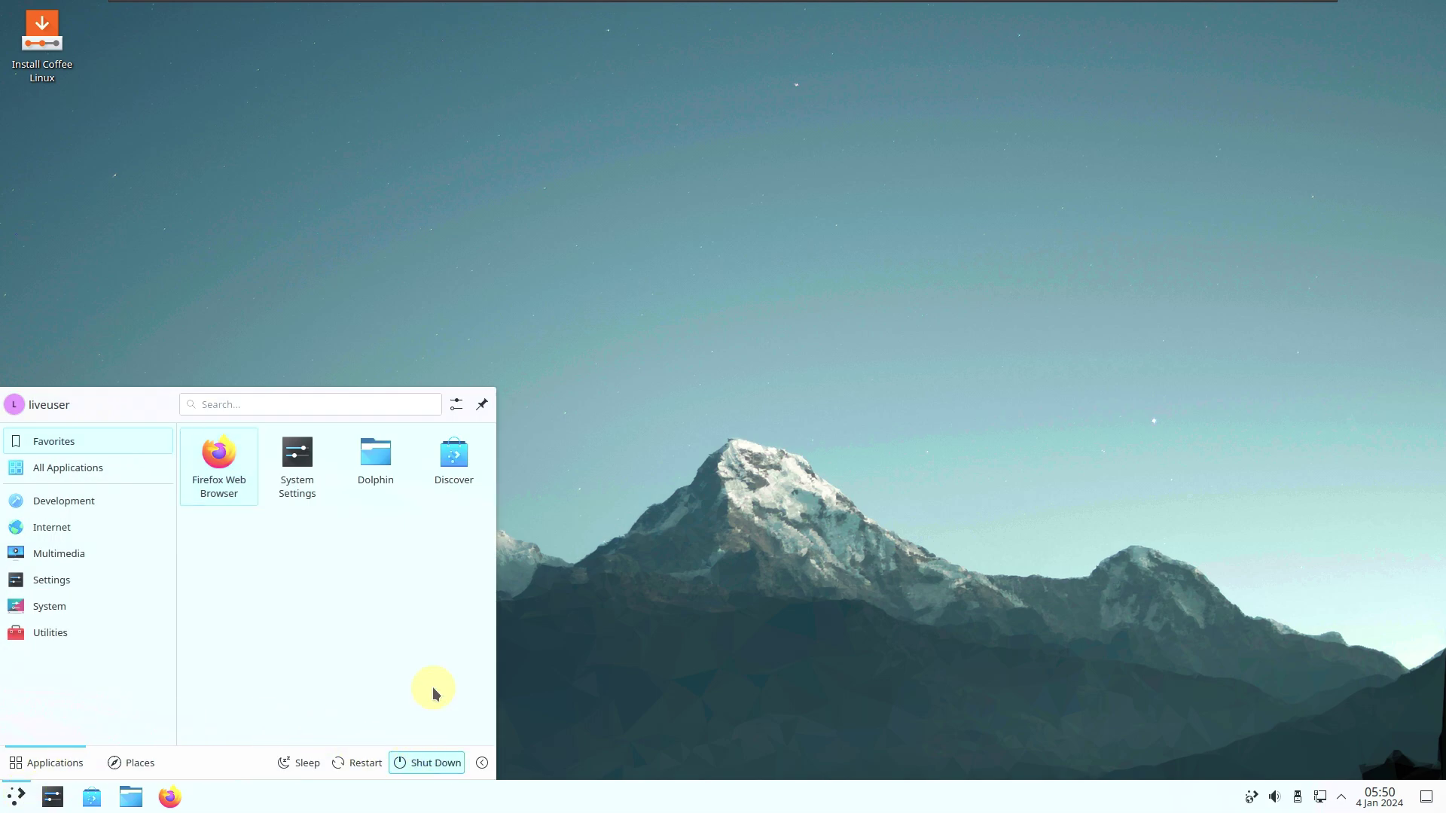
{"action": "left_click", "coordinate": [427, 762]}
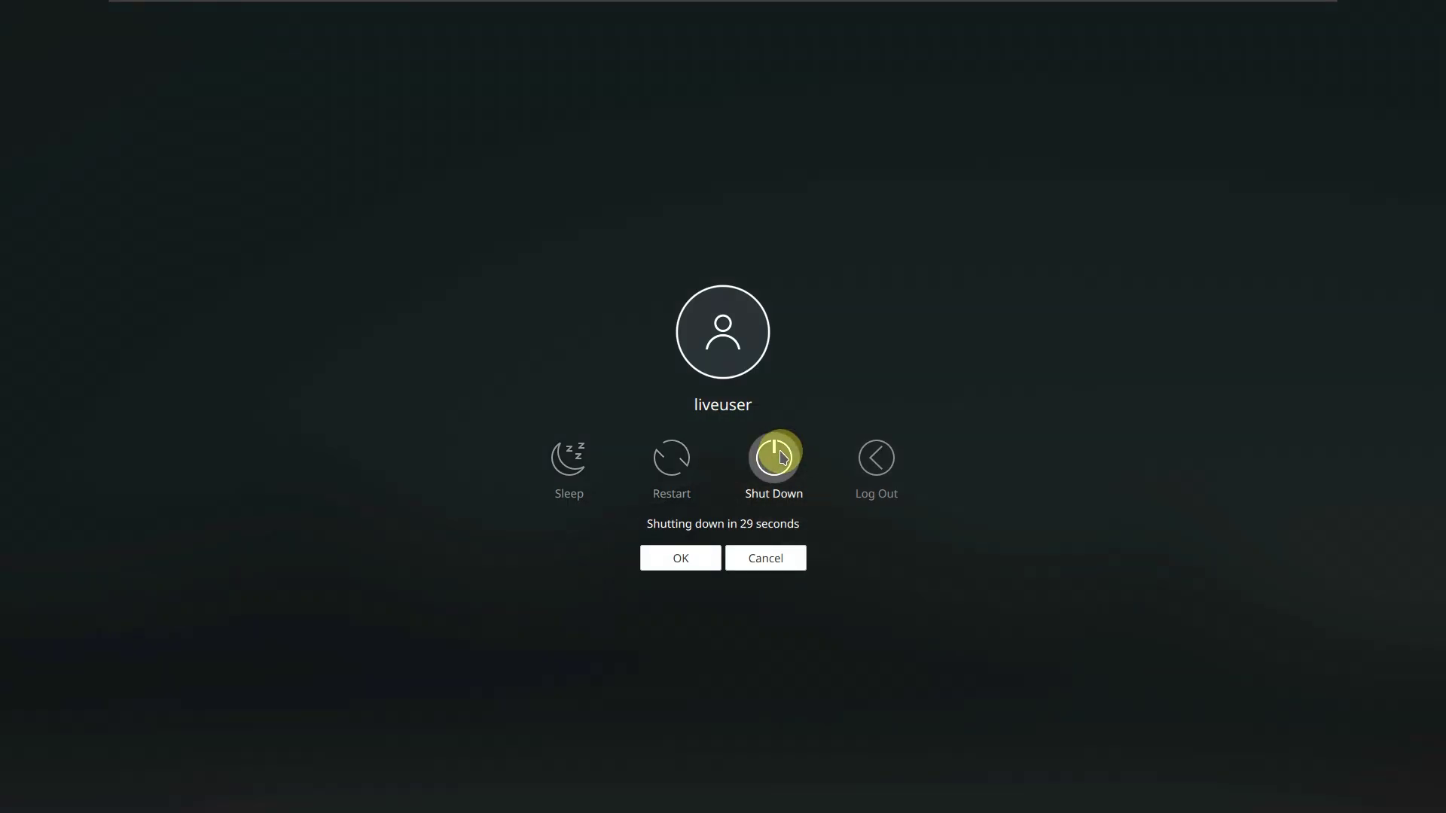
{"action": "left_click", "coordinate": [775, 456]}
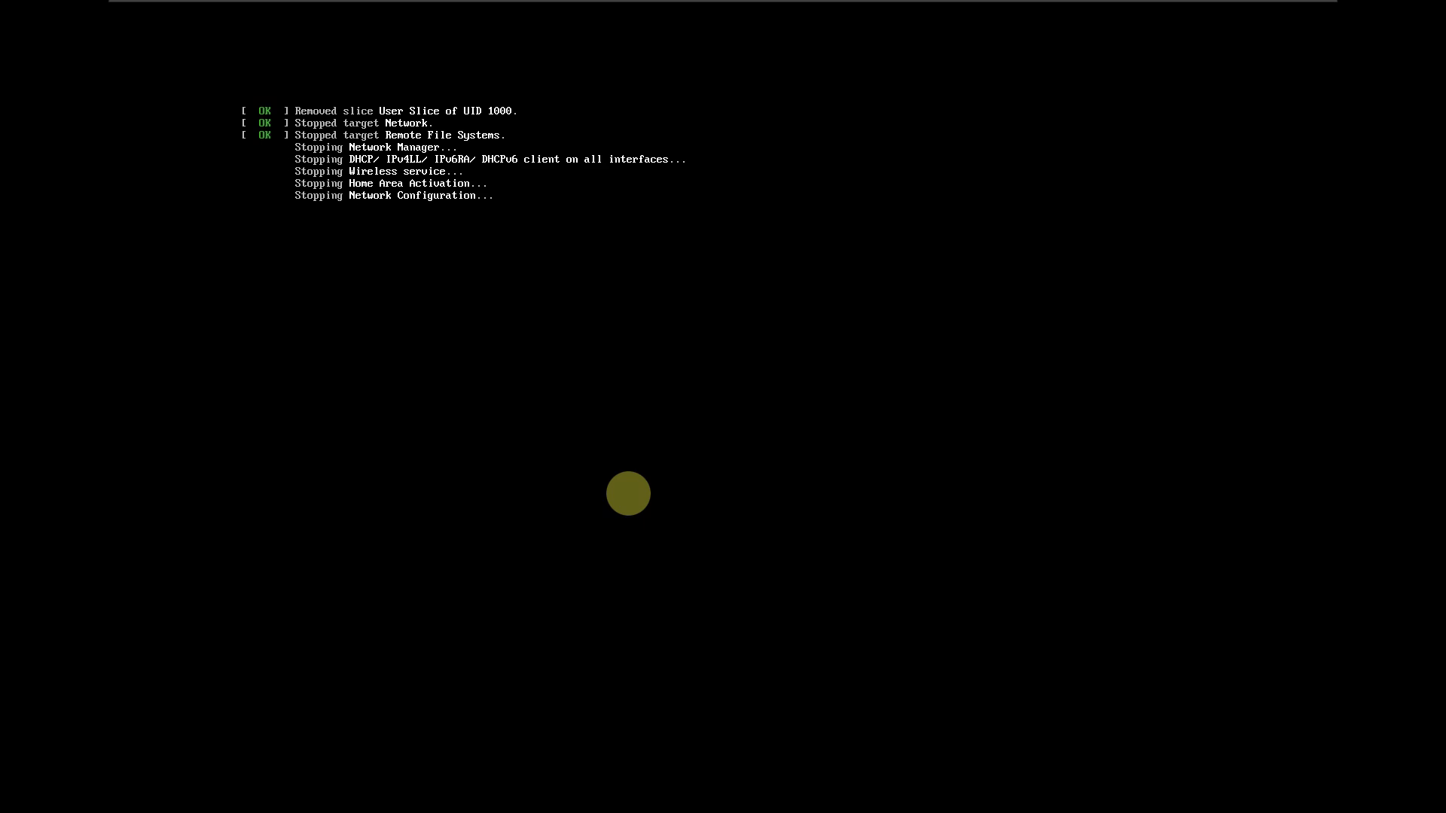